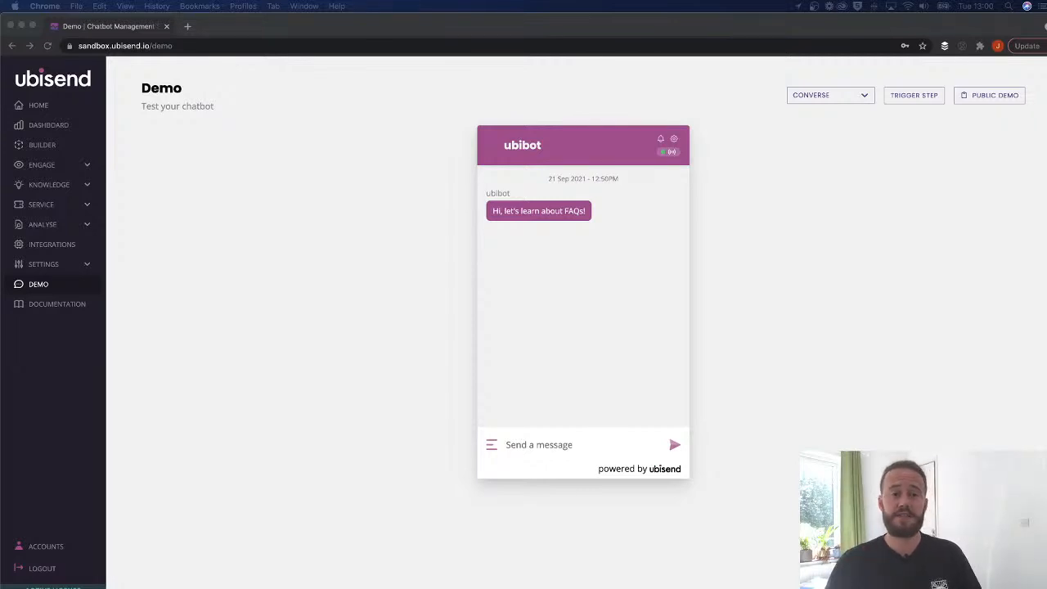
Open the knowledge section's FAQs list in a new browser tab and review the existing FAQs
left_click(391, 27)
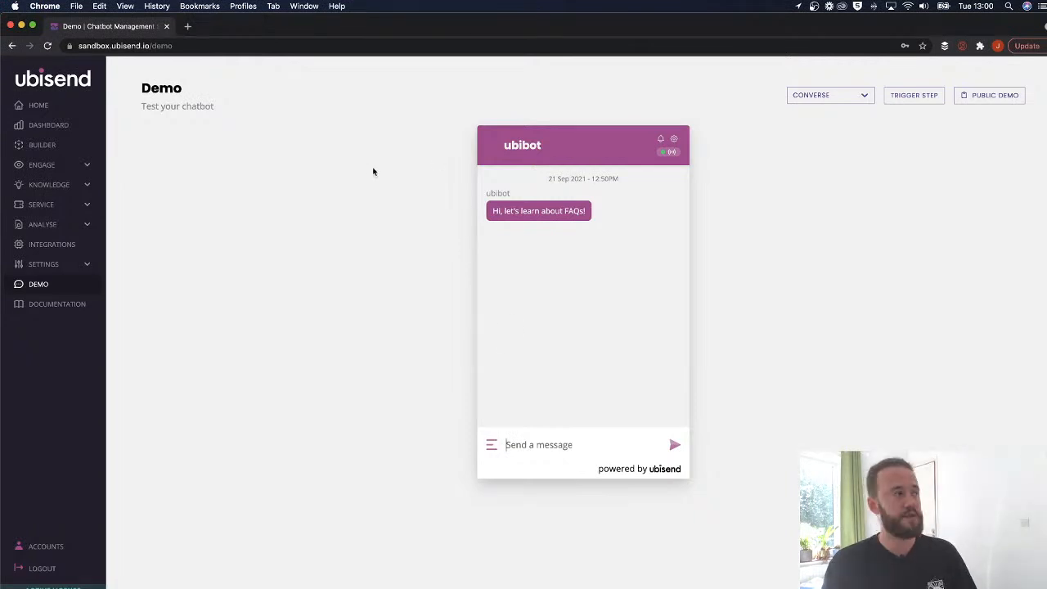
left_click(68, 187)
right_click(38, 205)
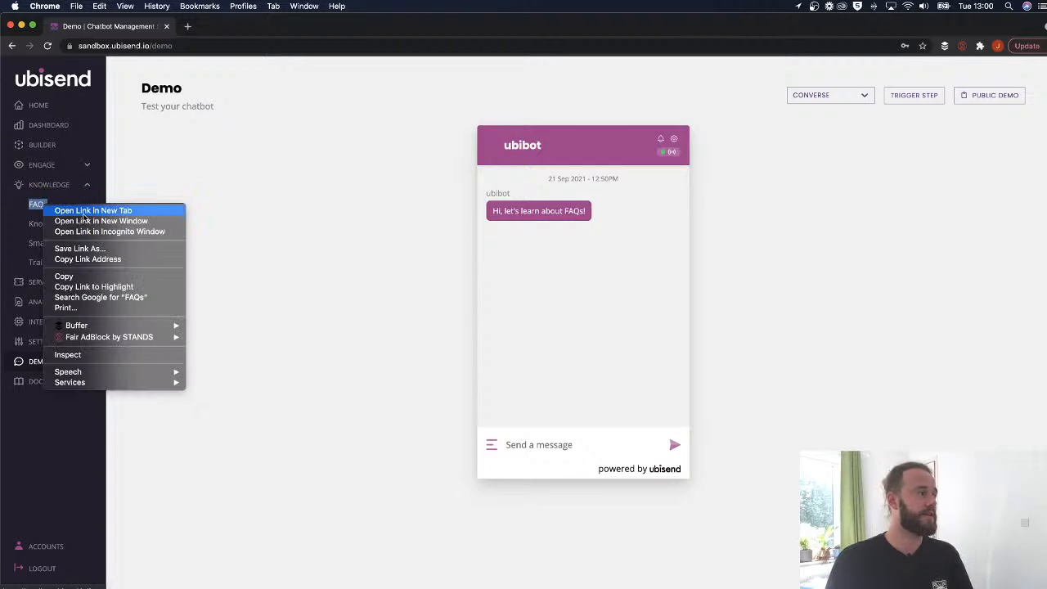
left_click(93, 210)
left_click(219, 26)
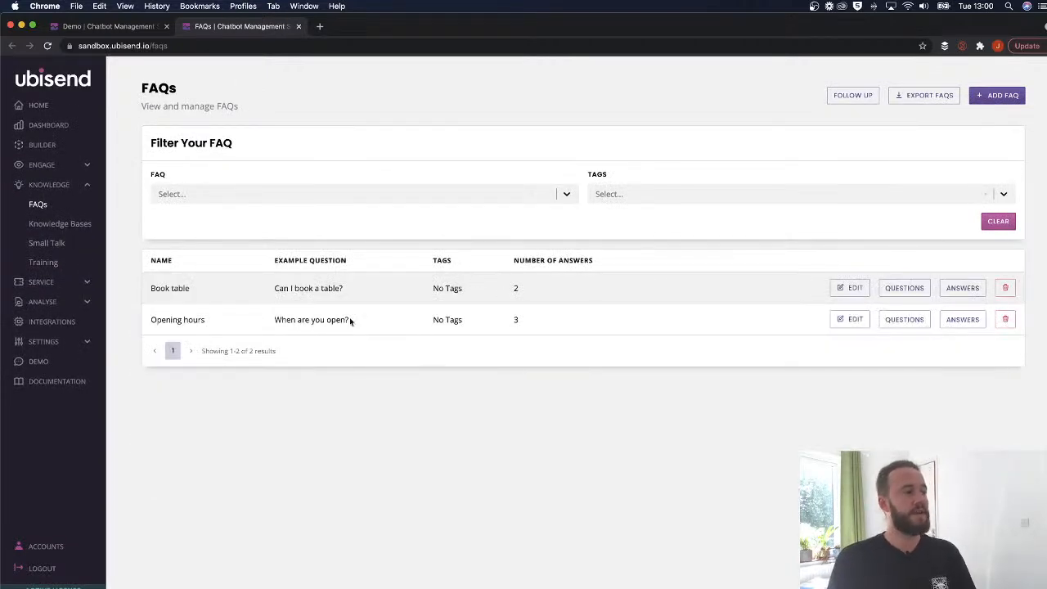
left_click_drag(351, 321, 206, 286)
left_click_drag(522, 322, 206, 280)
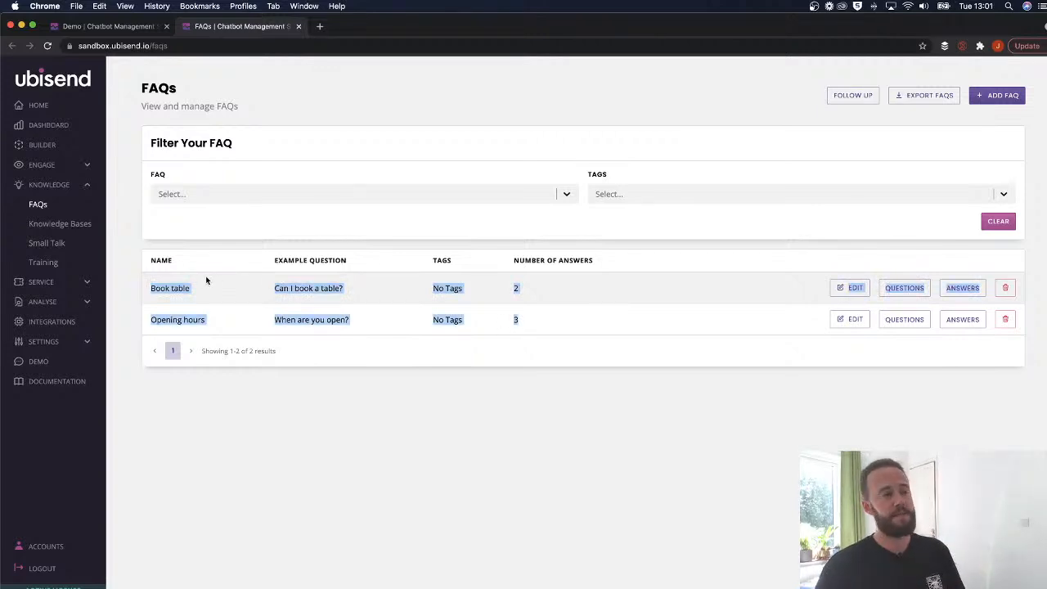
left_click(458, 298)
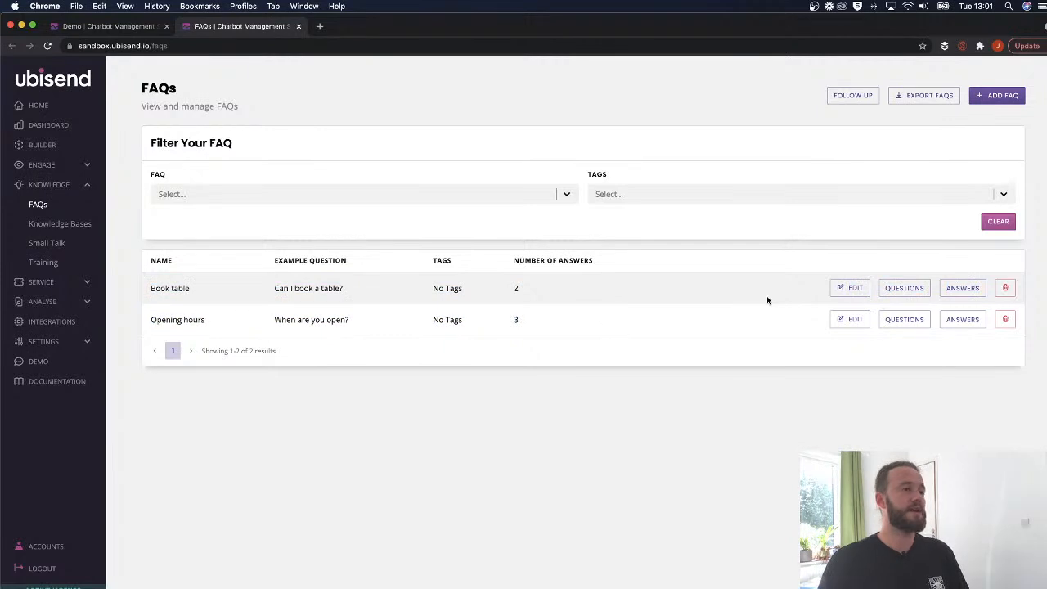
Examine the question phrasings and the composed answers of the Book table FAQ, ending on its questions
left_click(908, 288)
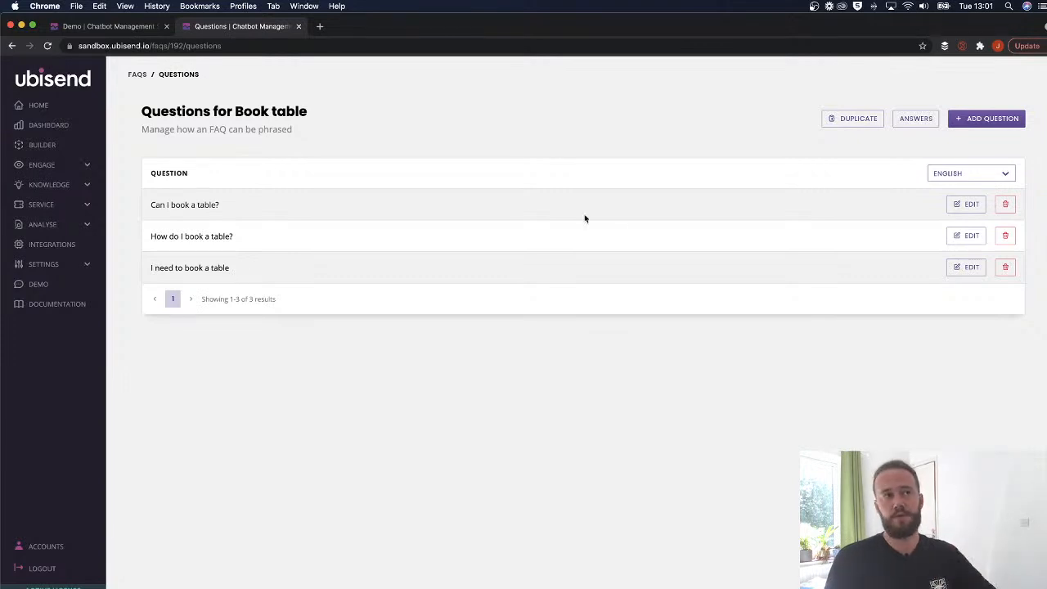
left_click(918, 119)
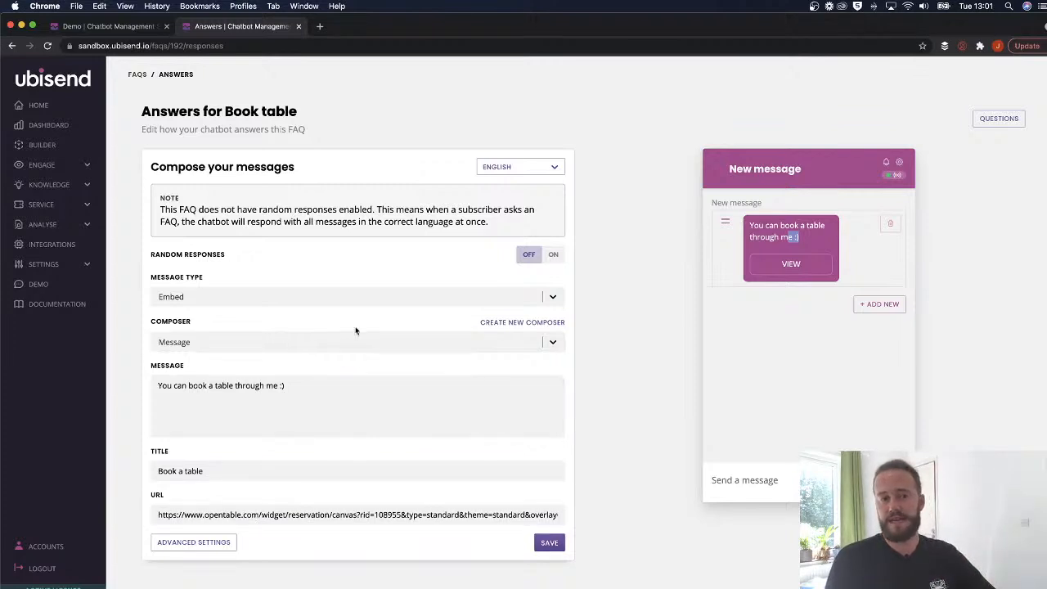
left_click(1008, 121)
Send the Book table FAQ's question "Can I book a table?" to the chatbot on the Demo page
left_click_drag(247, 206, 146, 204)
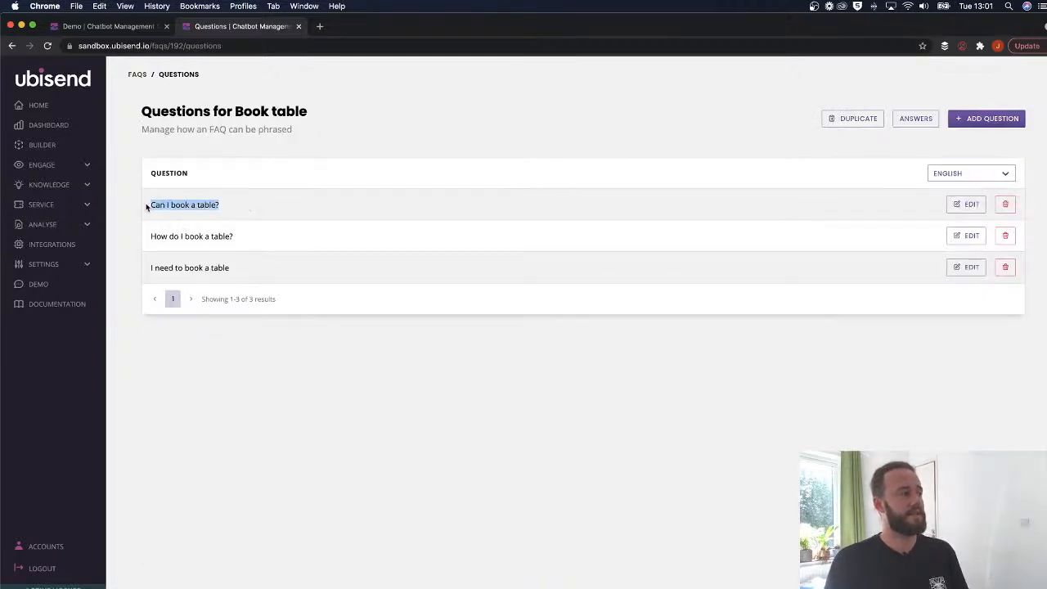
left_click(115, 26)
left_click(554, 447)
type("Can I book a table?")
key("Return")
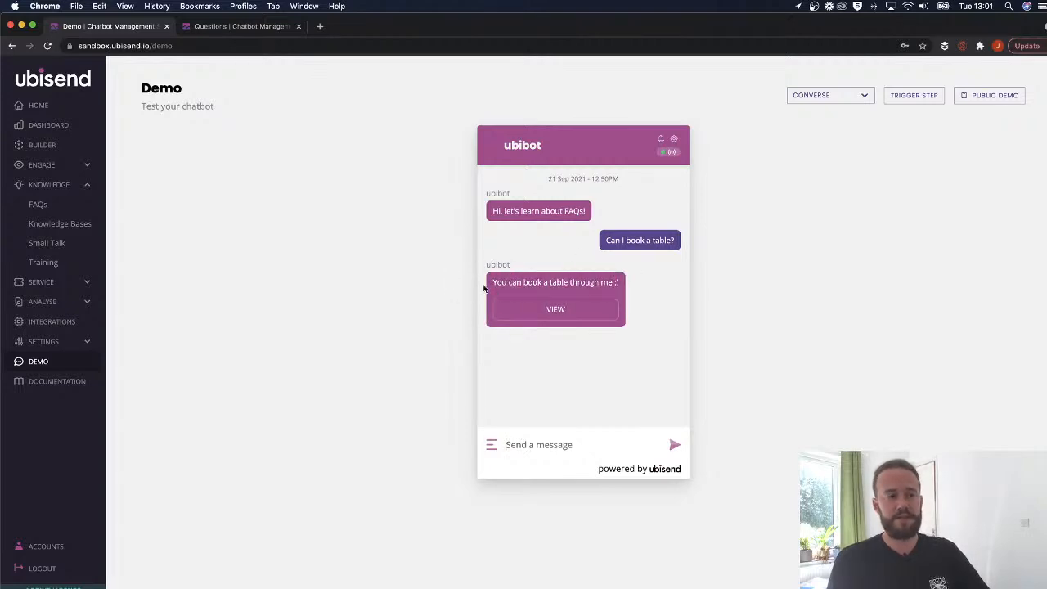
Examine the embedded reservation form linked in the chatbot's reply and return to the conversation
left_click(536, 315)
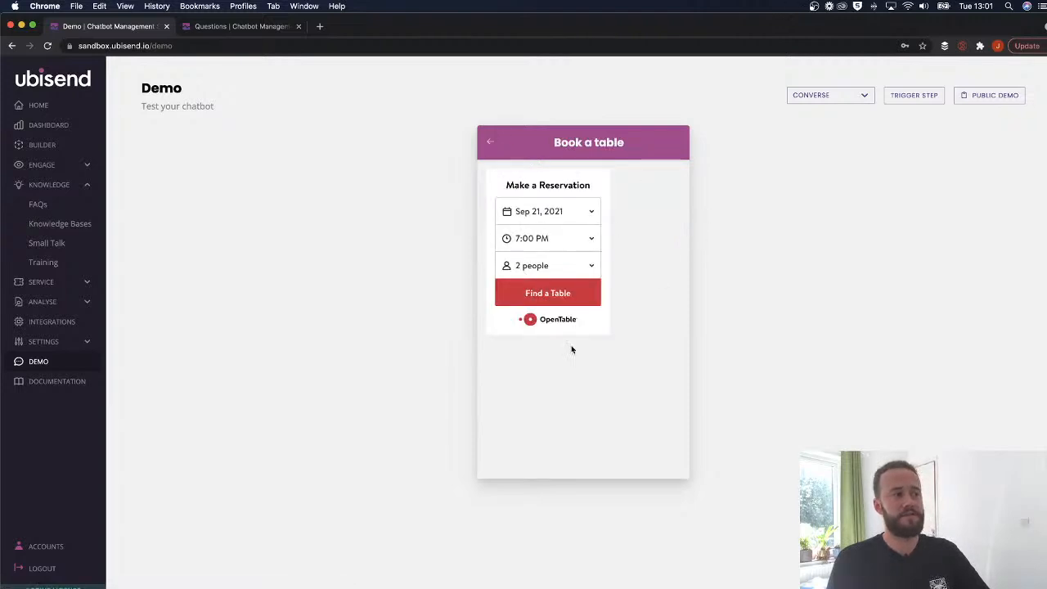
left_click(490, 144)
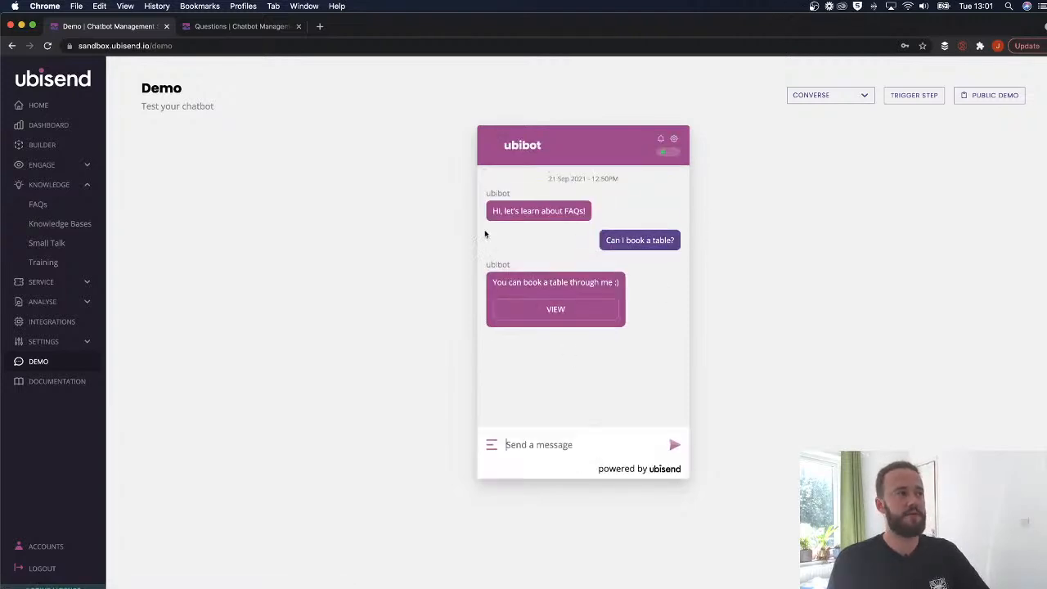
left_click(590, 444)
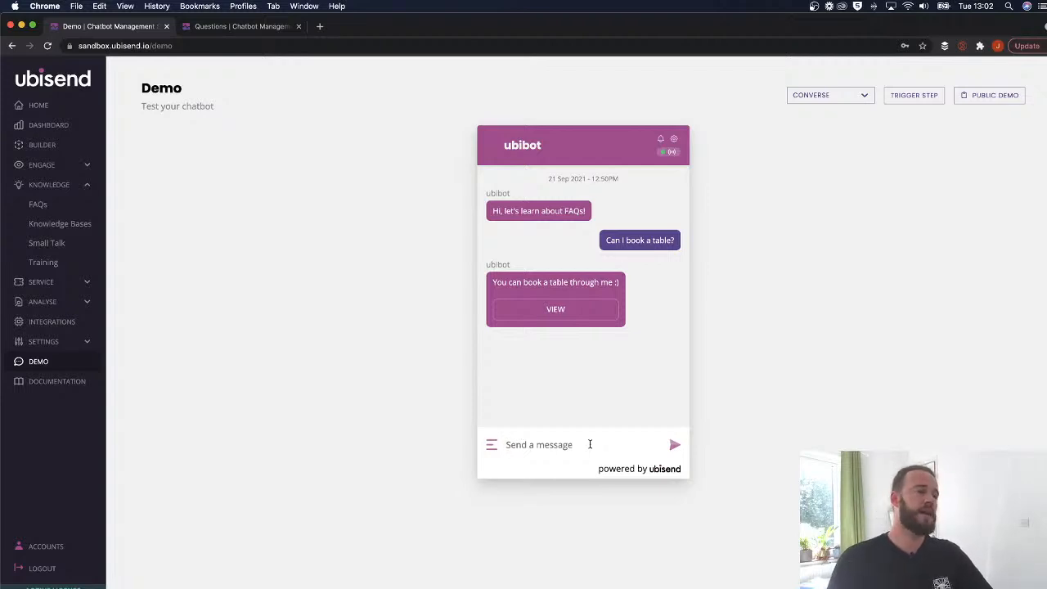
left_click(542, 310)
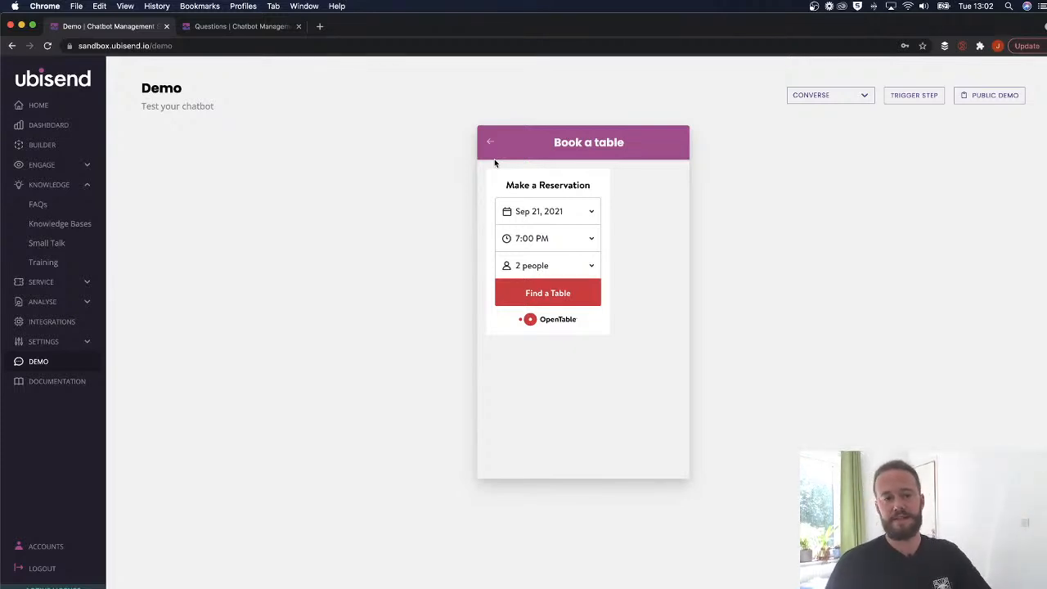
left_click(490, 143)
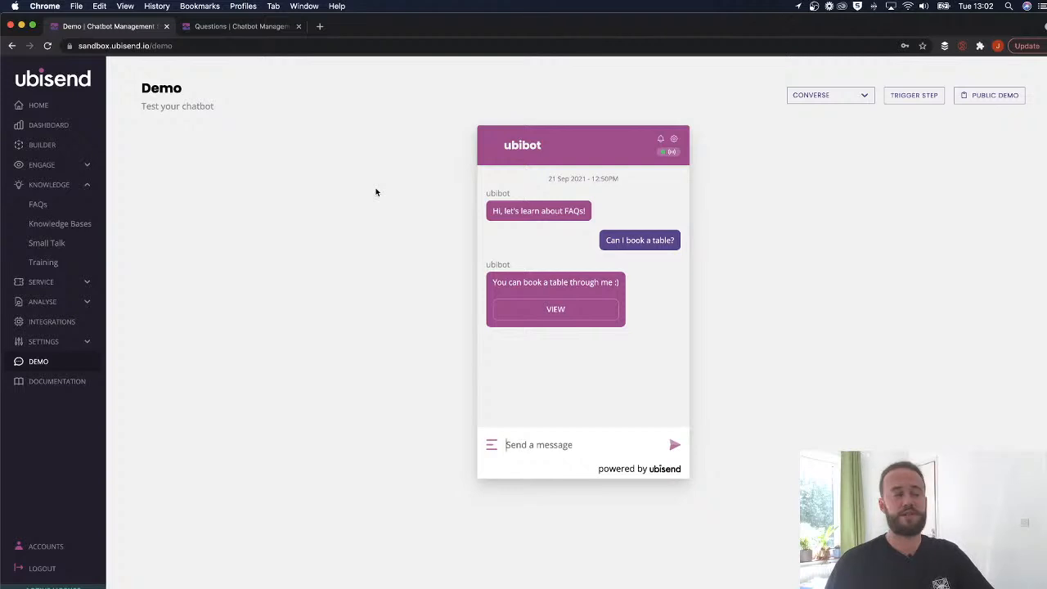
Start a new FAQ from the FAQs list and name it "Book annual leave"
left_click(39, 205)
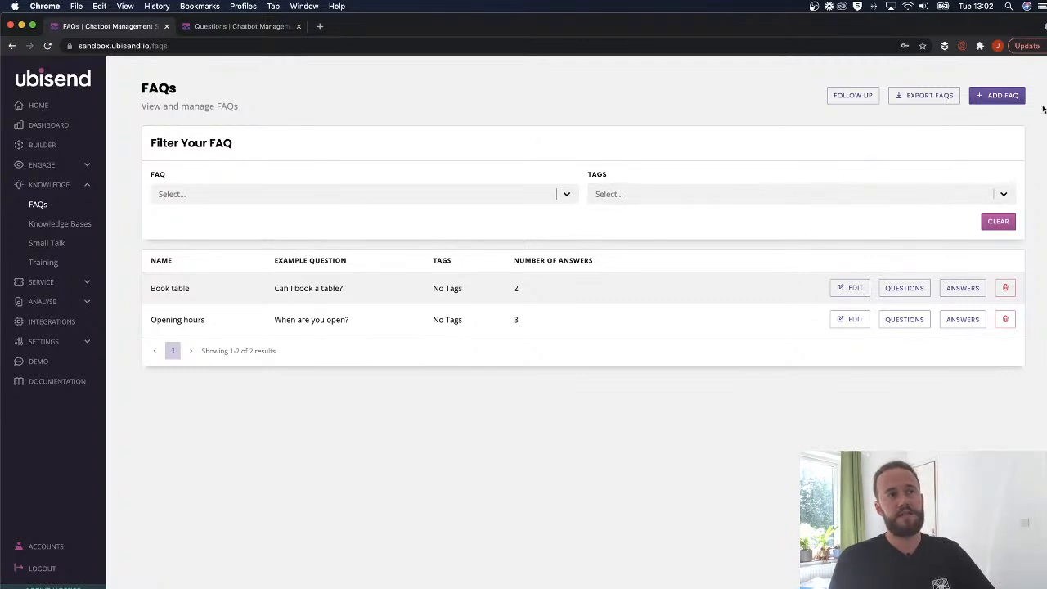
left_click(1000, 95)
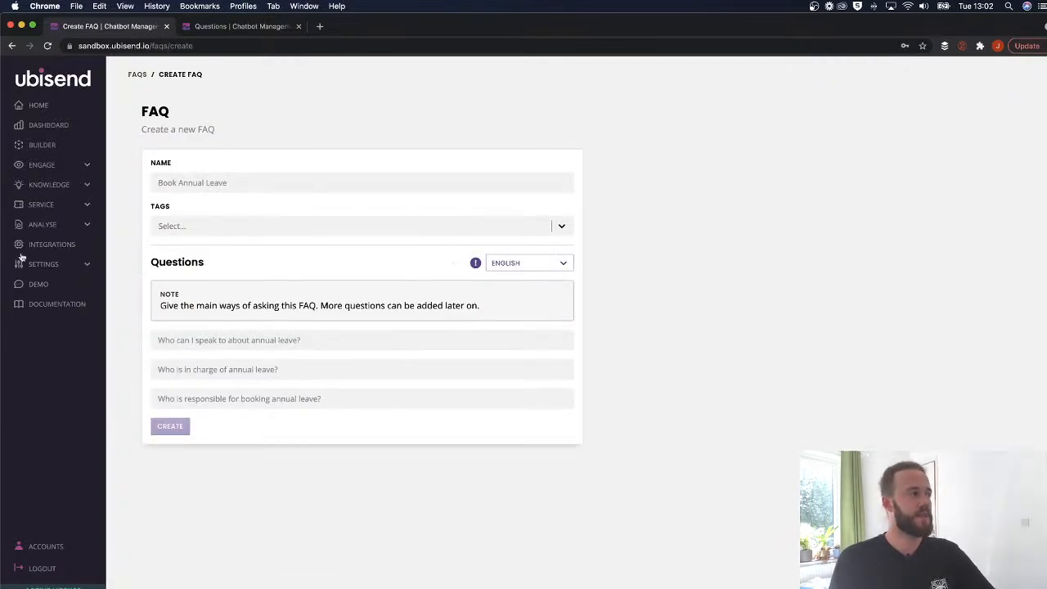
left_click(218, 189)
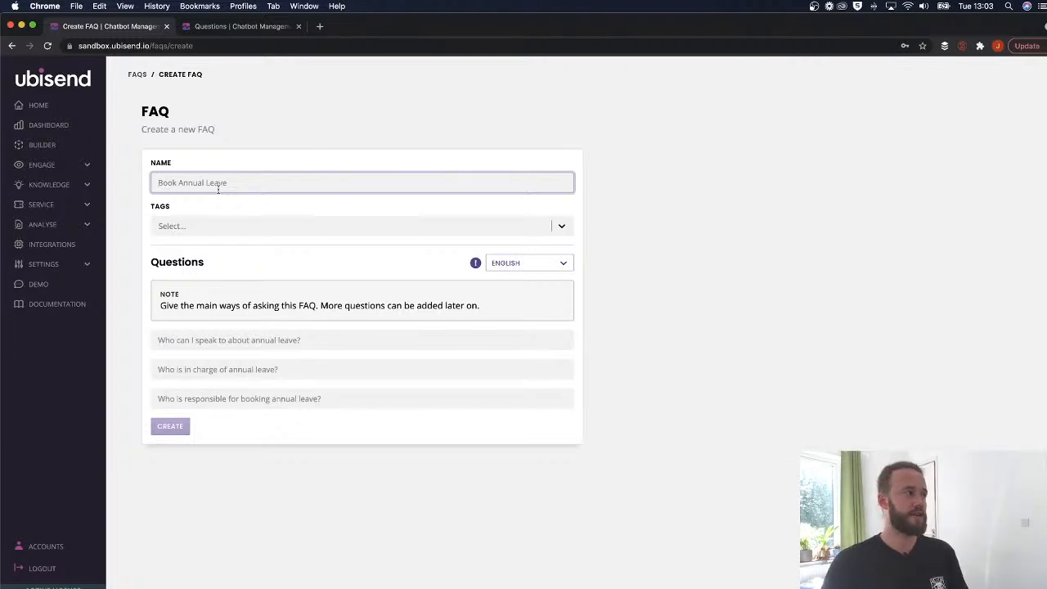
type("Book an")
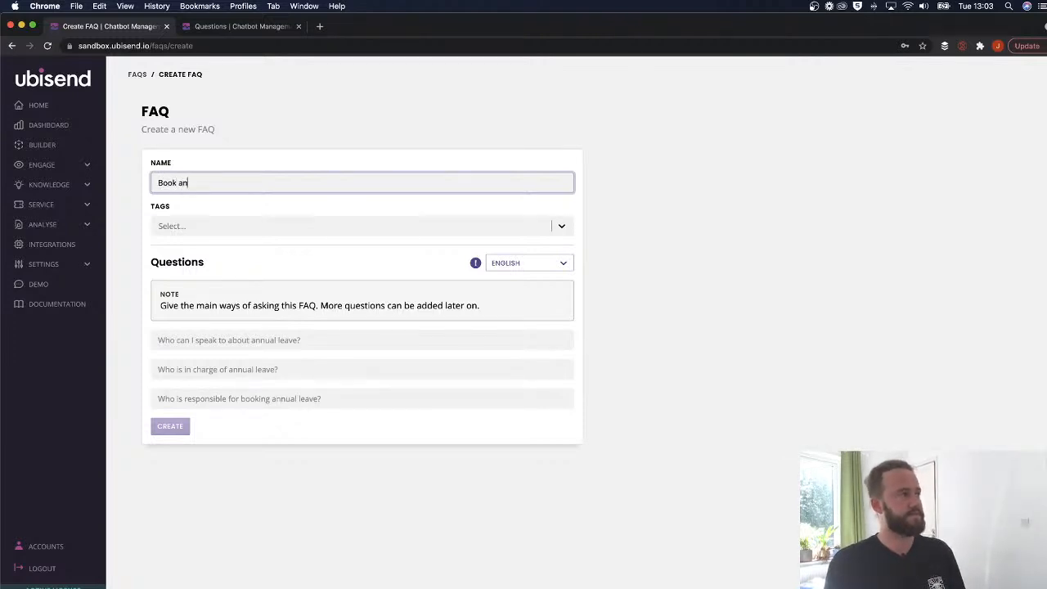
type("nual lea")
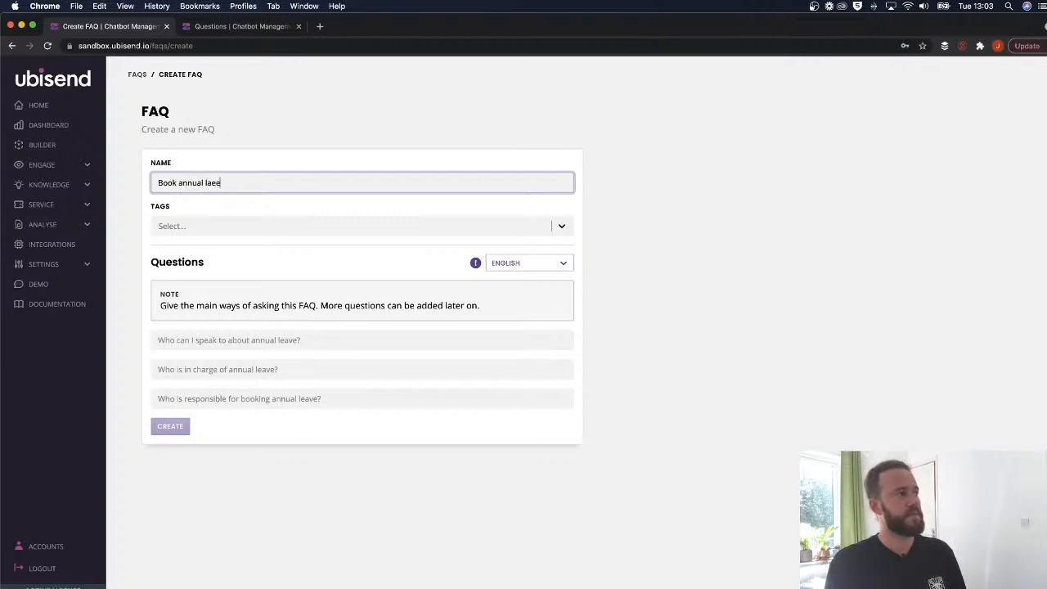
type("ve")
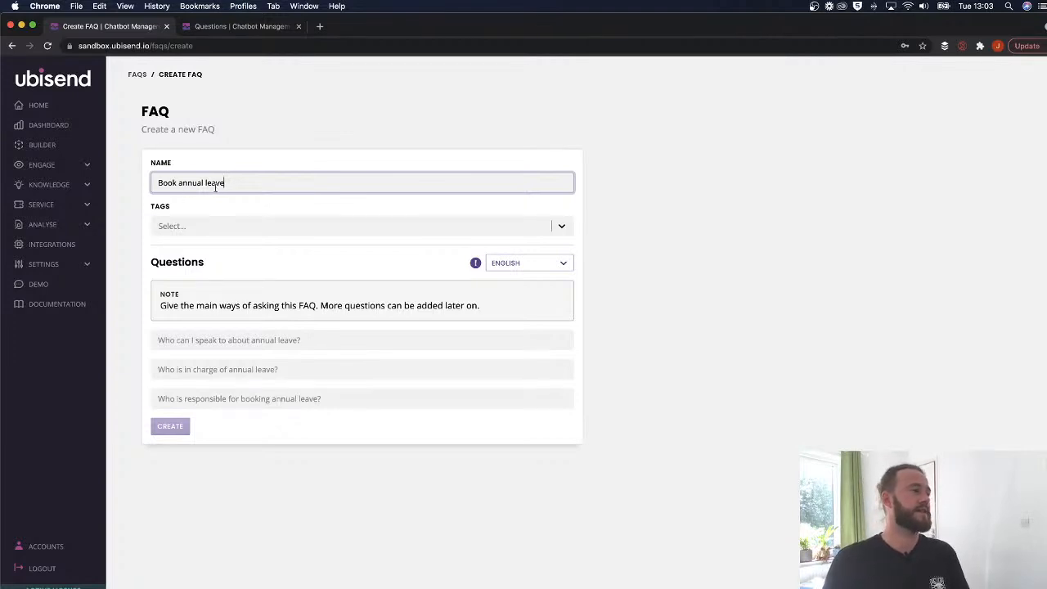
left_click_drag(227, 183, 156, 185)
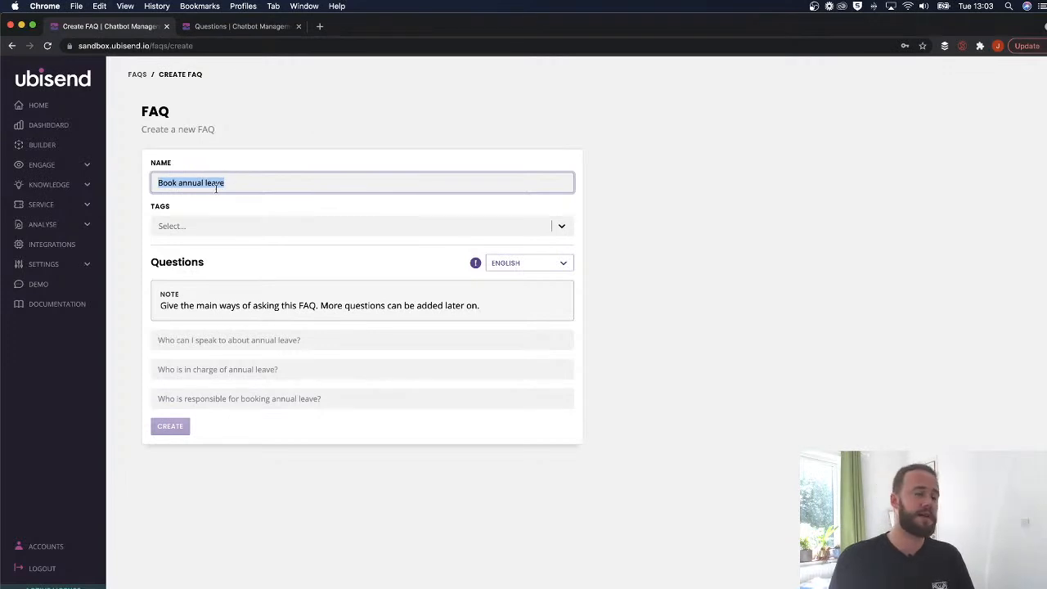
Create the tag "Annual leave" and assign it to the new FAQ
left_click(174, 226)
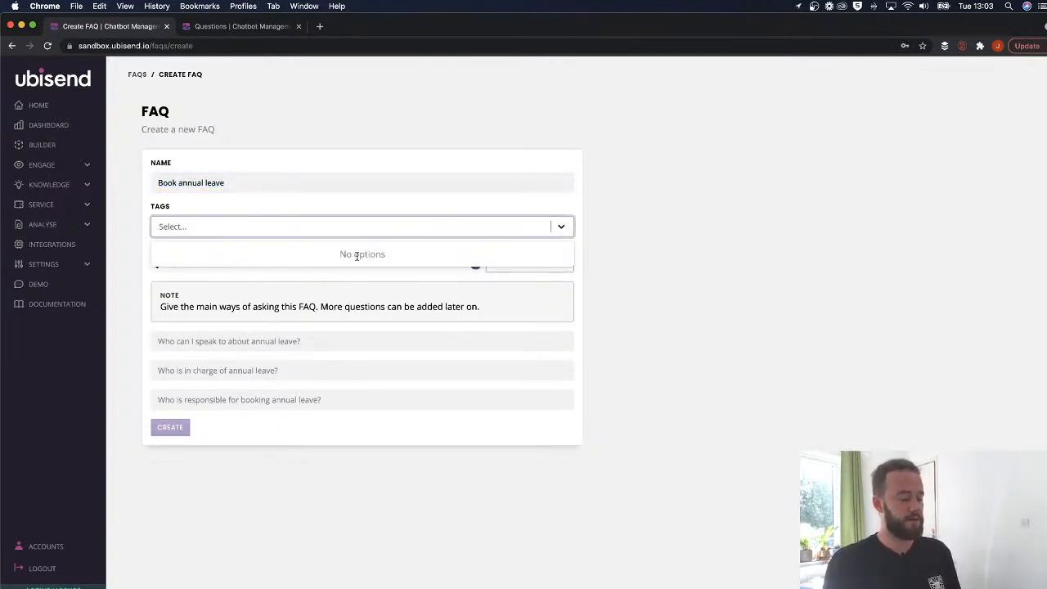
type("Annua")
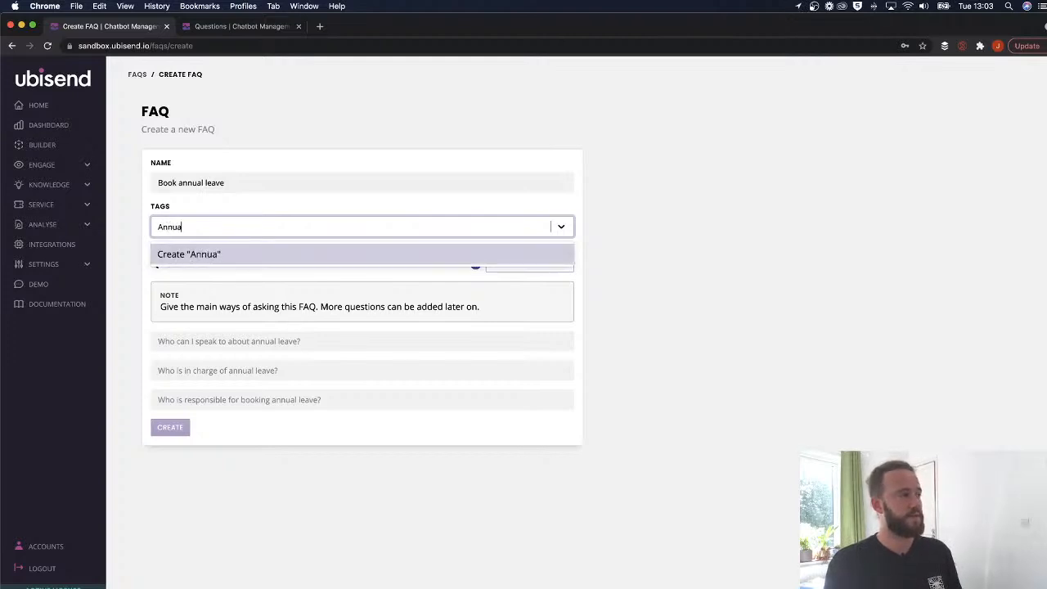
type("l leave")
key("Return")
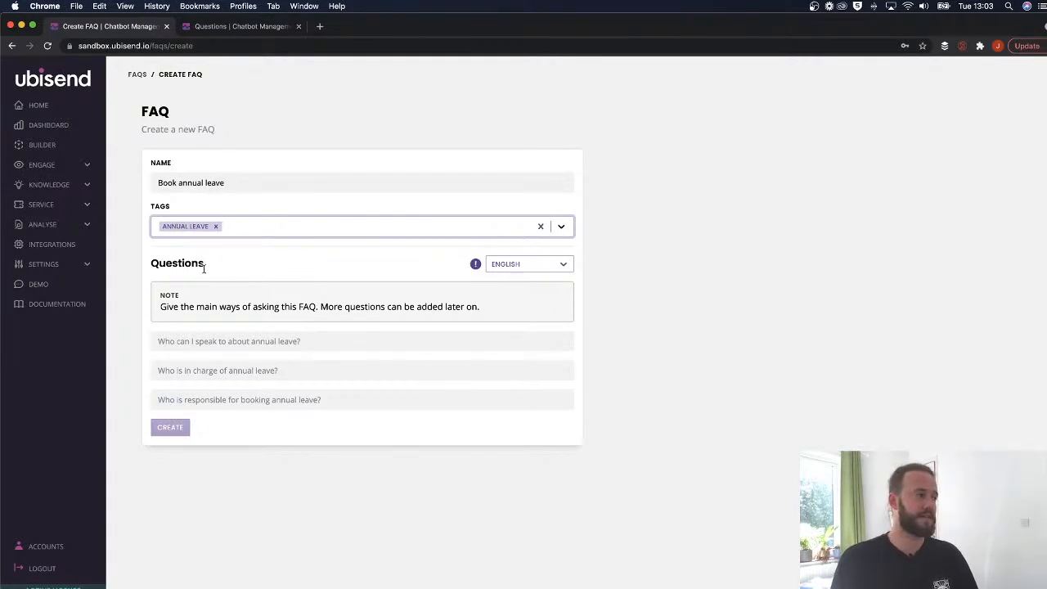
Choose English as the question language and enter "Who can I speak to about annual leave?" as the first question
left_click(179, 343)
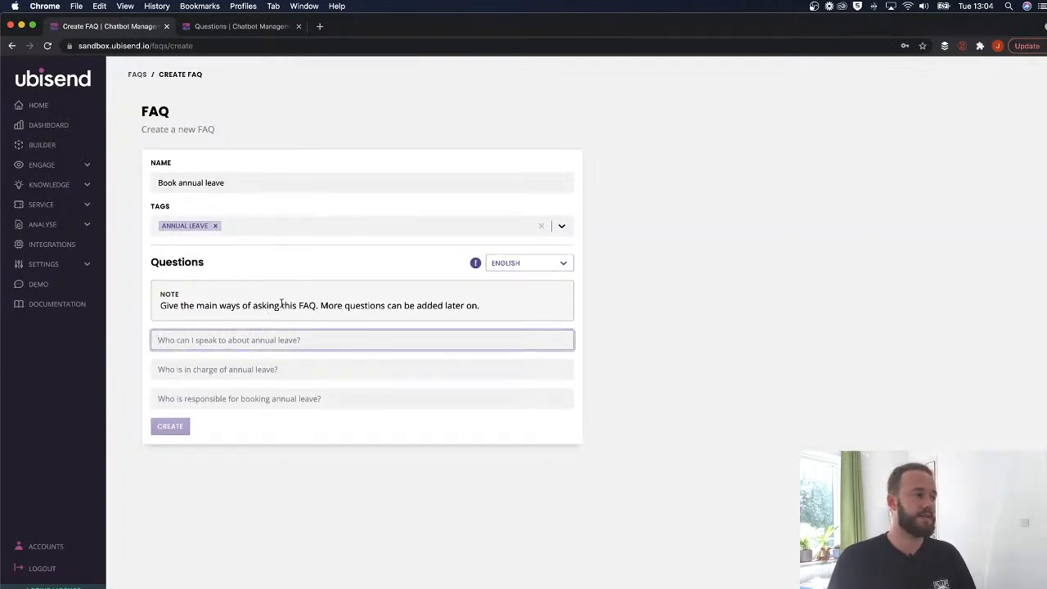
left_click(496, 263)
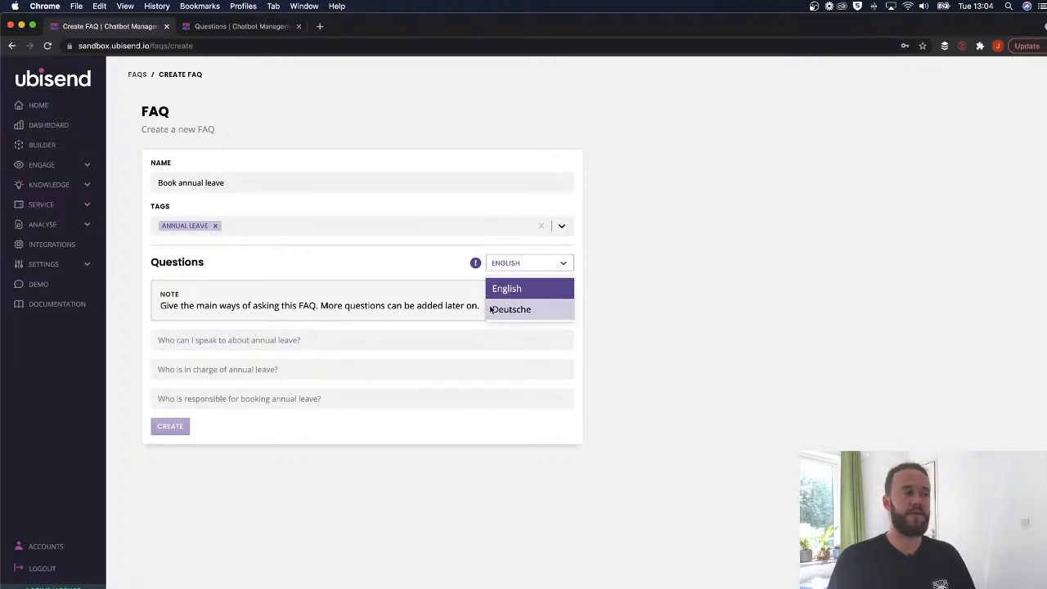
left_click(530, 286)
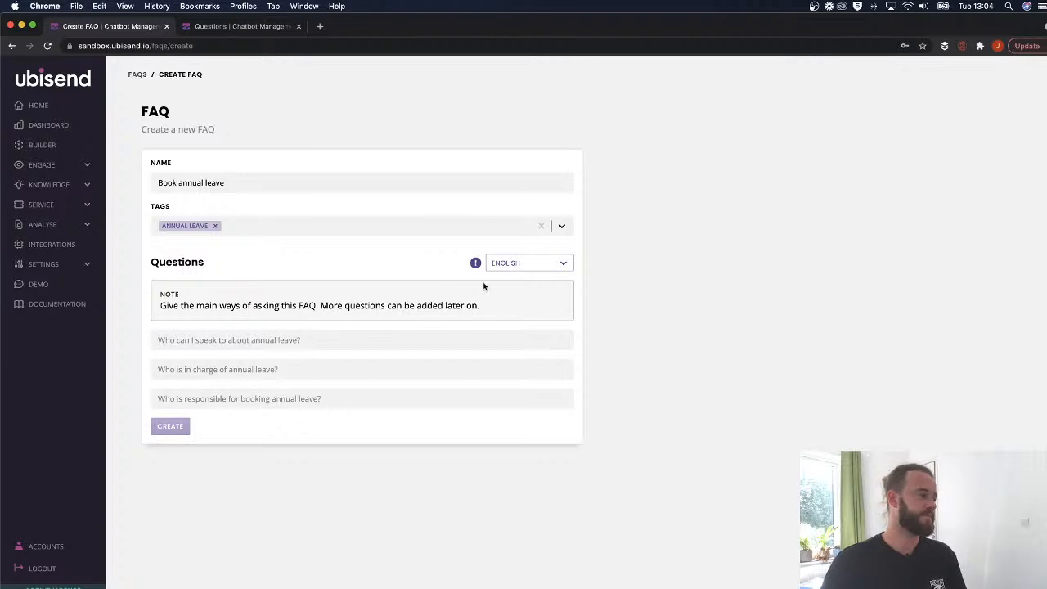
left_click(227, 335)
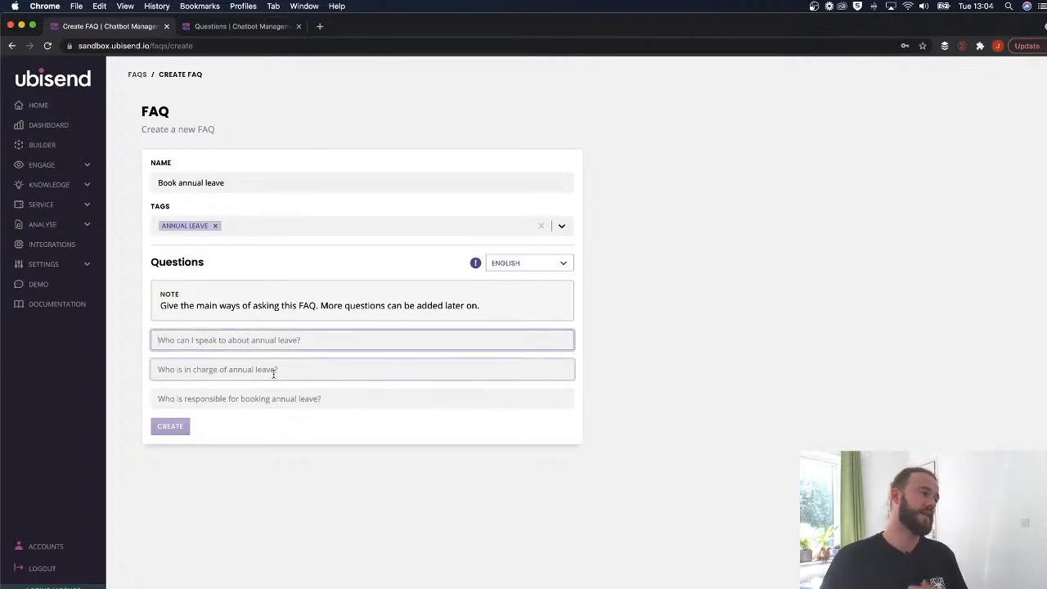
type("Who")
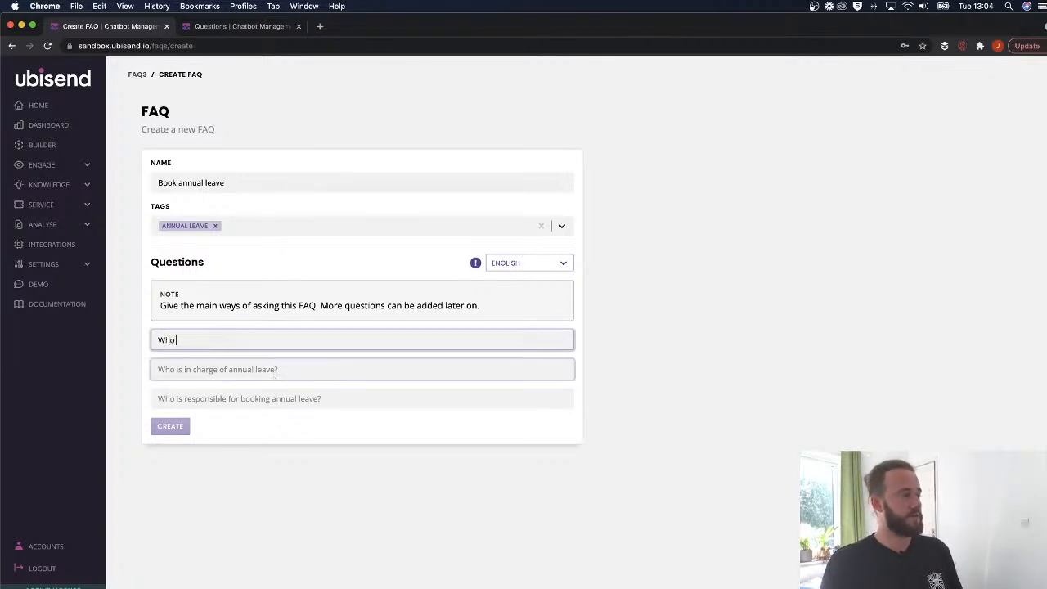
type(" can I speak to ab")
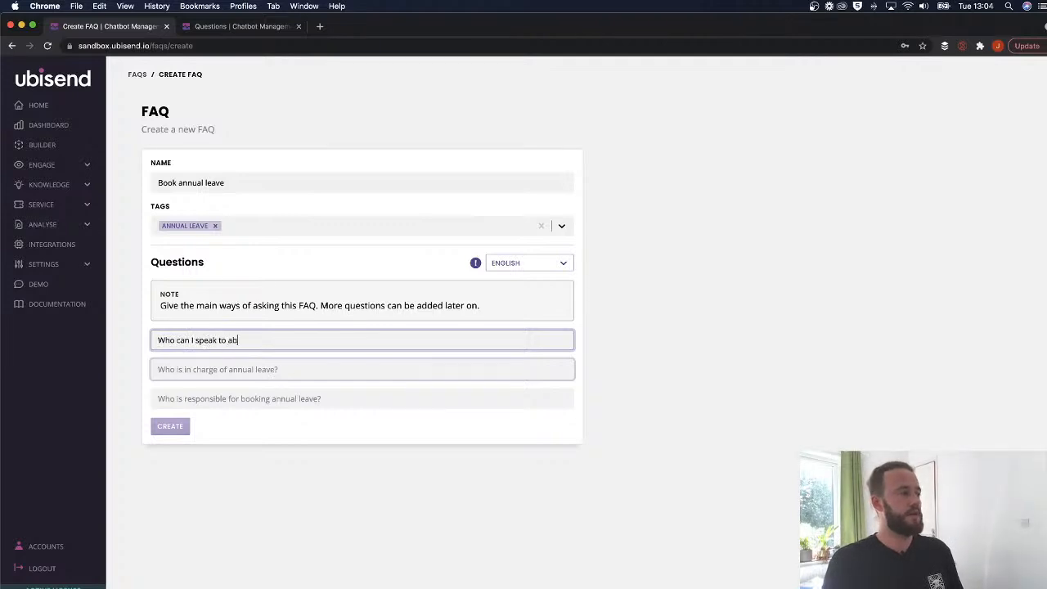
type("out annual leave?")
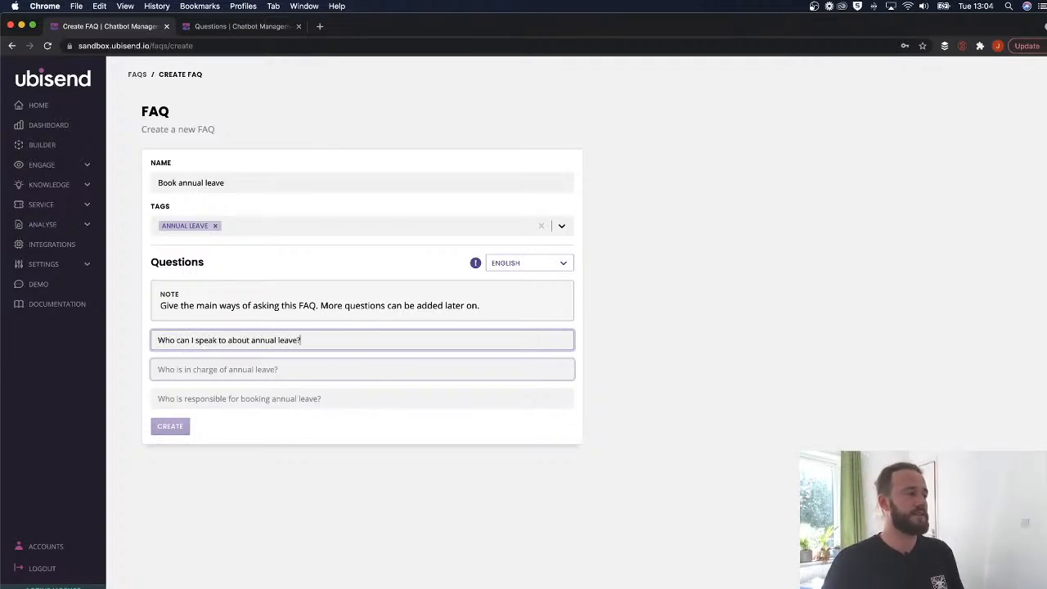
Enter "I need to book annual leave" as the FAQ's second question
left_click(255, 378)
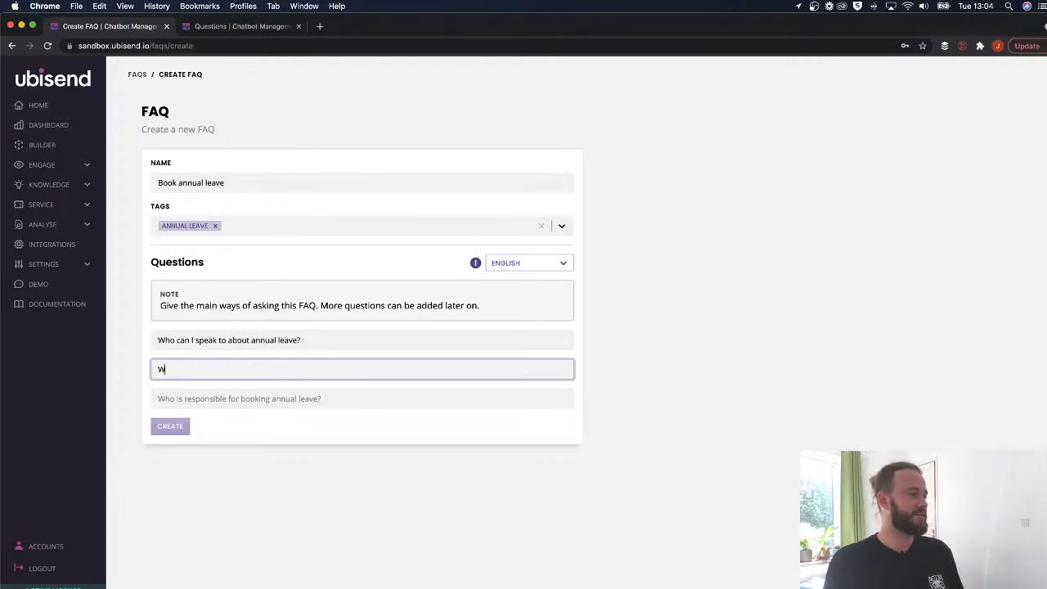
type("I nee")
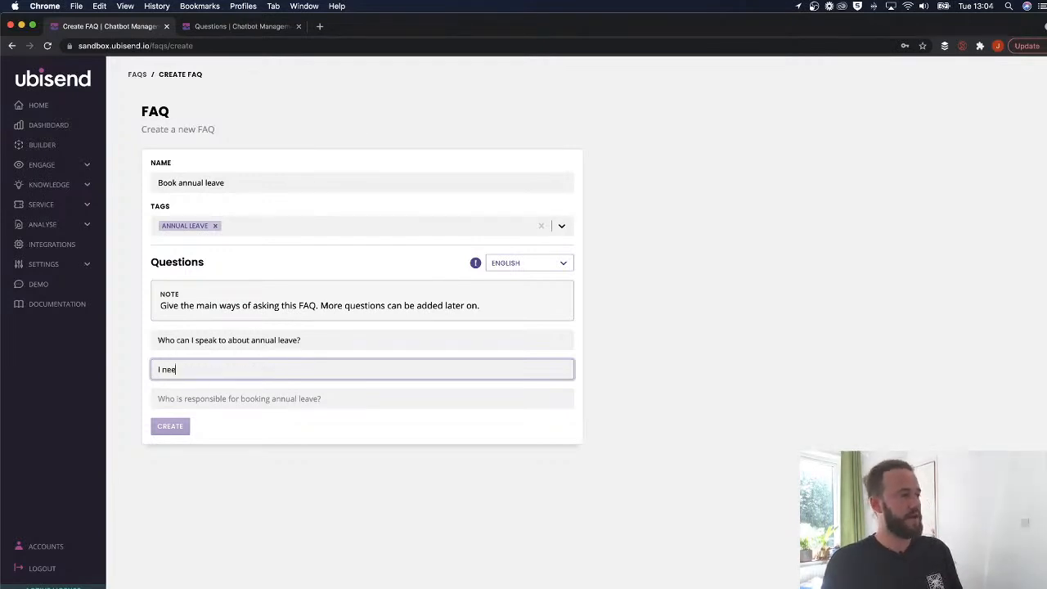
type("d to book annual leave")
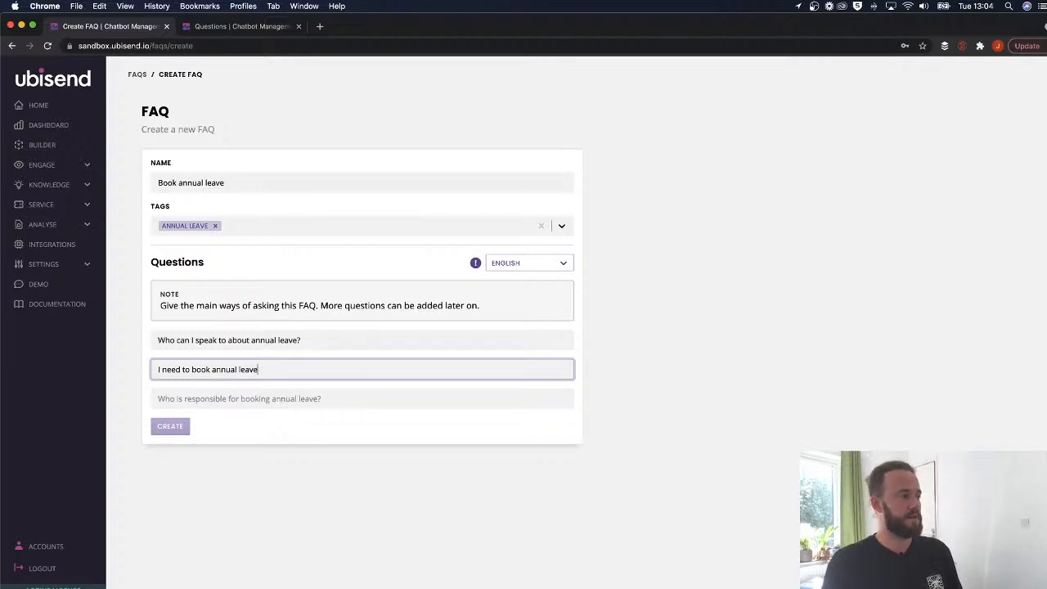
Enter "Can you help me book annual leave" as the FAQ's third question
key("Tab")
type("Can")
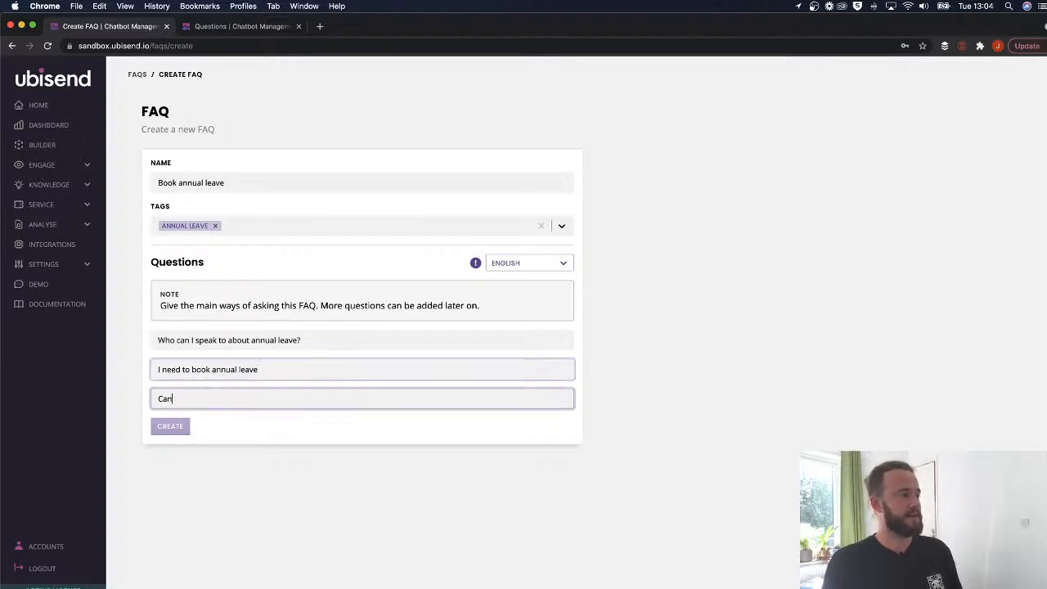
type(" you help me book annual leave")
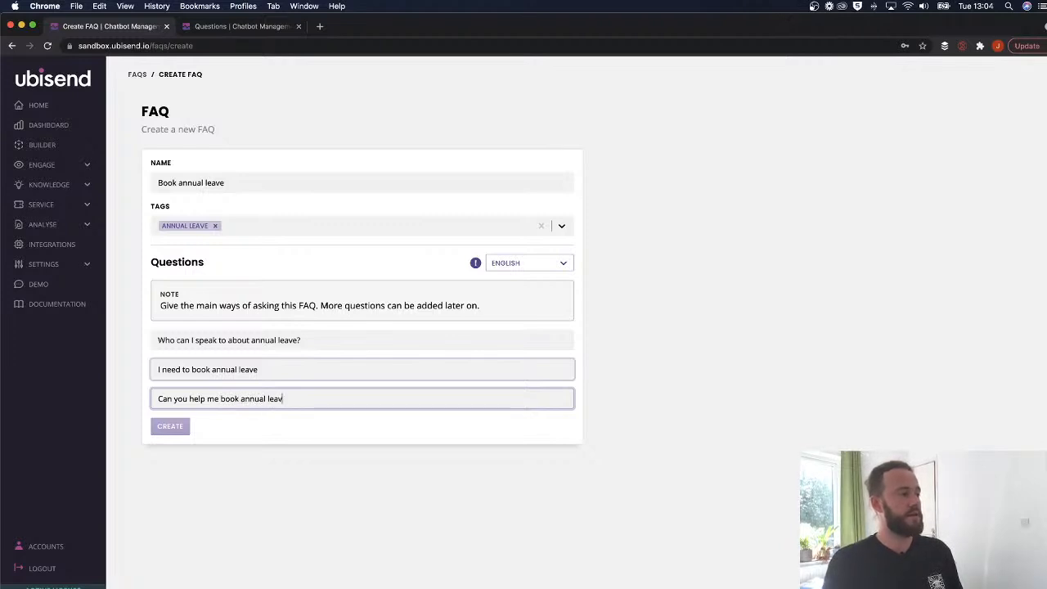
Choose Deutsche as the question language and enter the placeholder questions "aerherh", "erherh" and "erhwerh"
left_click(514, 263)
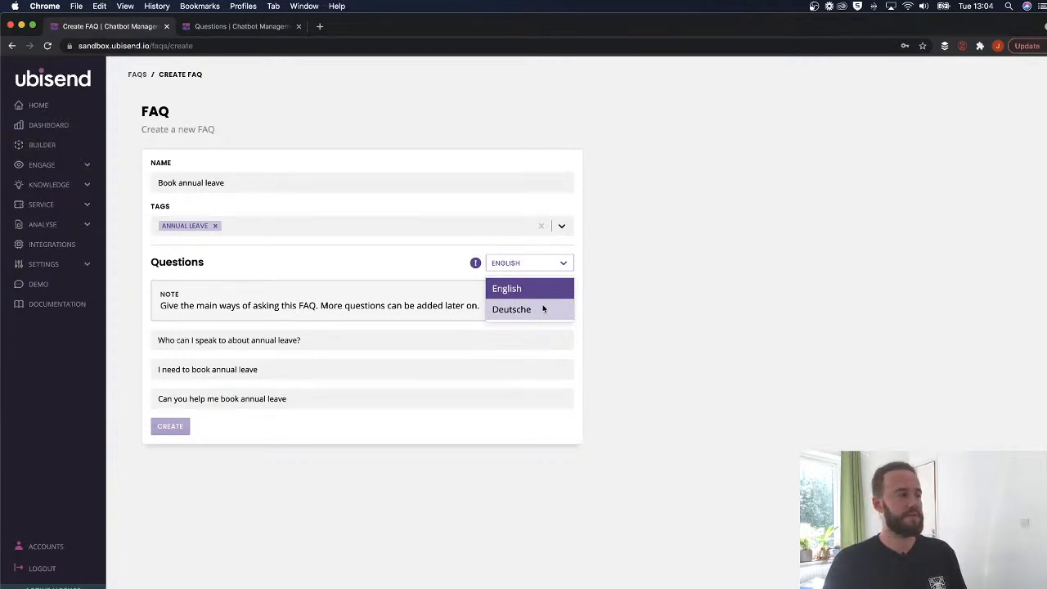
left_click(542, 309)
left_click(334, 338)
type("aerherh")
left_click(269, 369)
type("erherh")
left_click(266, 397)
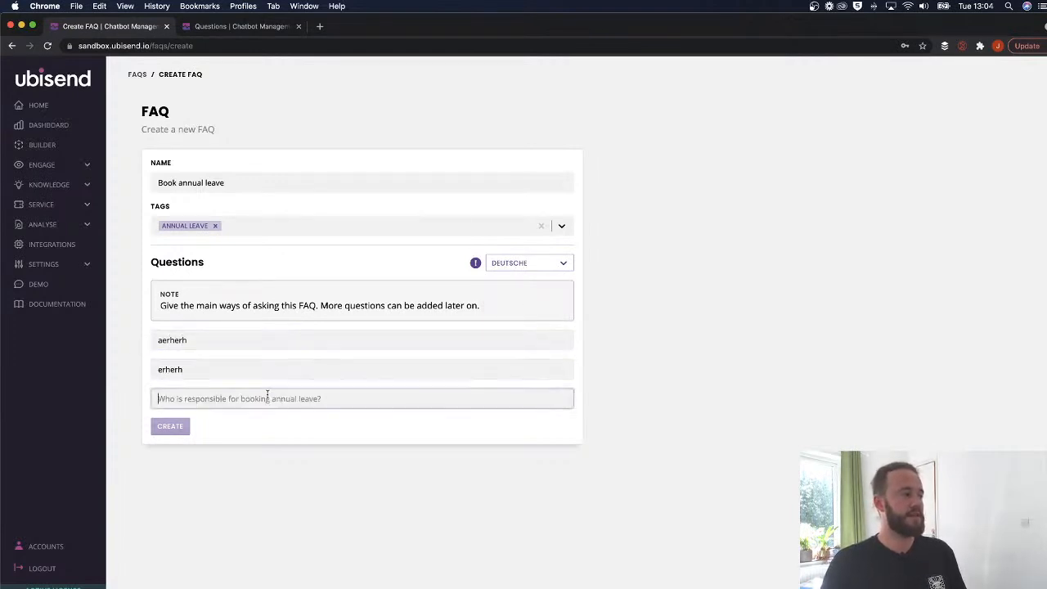
type("erhwerh")
Compare the English and Deutsche question sets, return to English, and create the FAQ
left_click(534, 262)
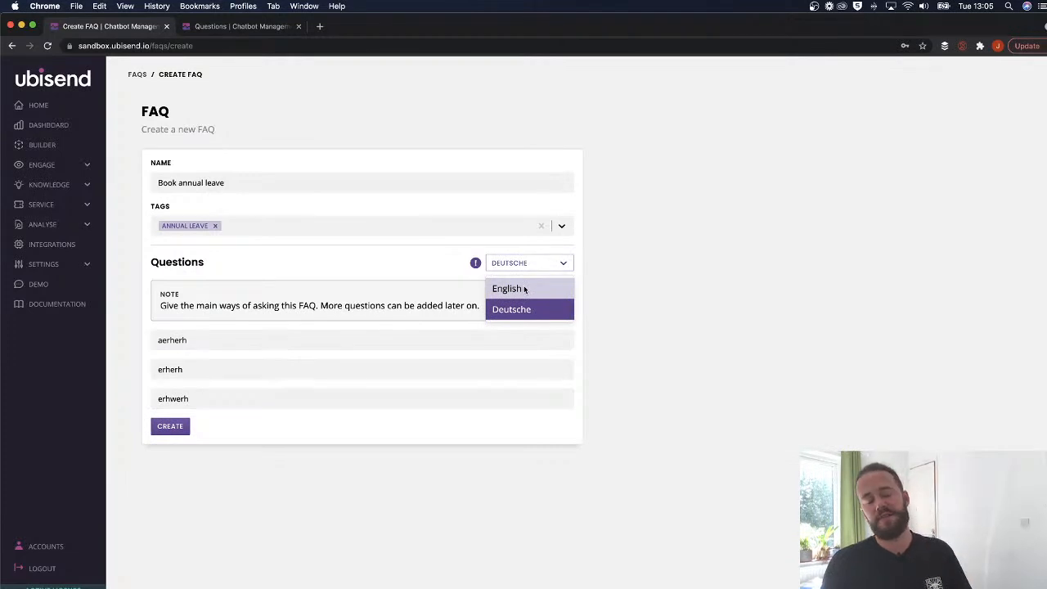
left_click(525, 289)
left_click(518, 262)
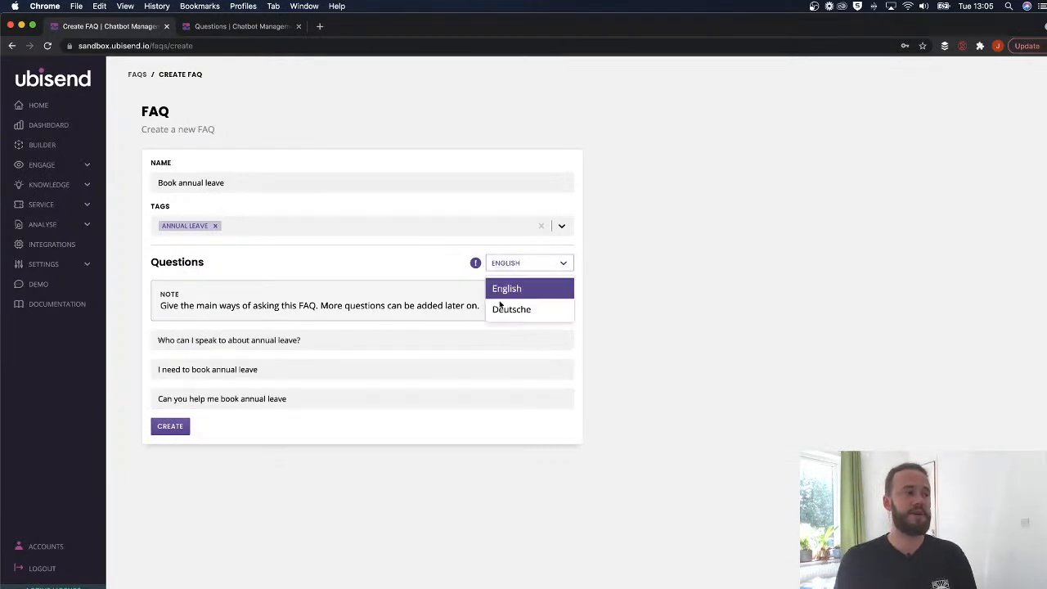
left_click(503, 310)
left_click(523, 262)
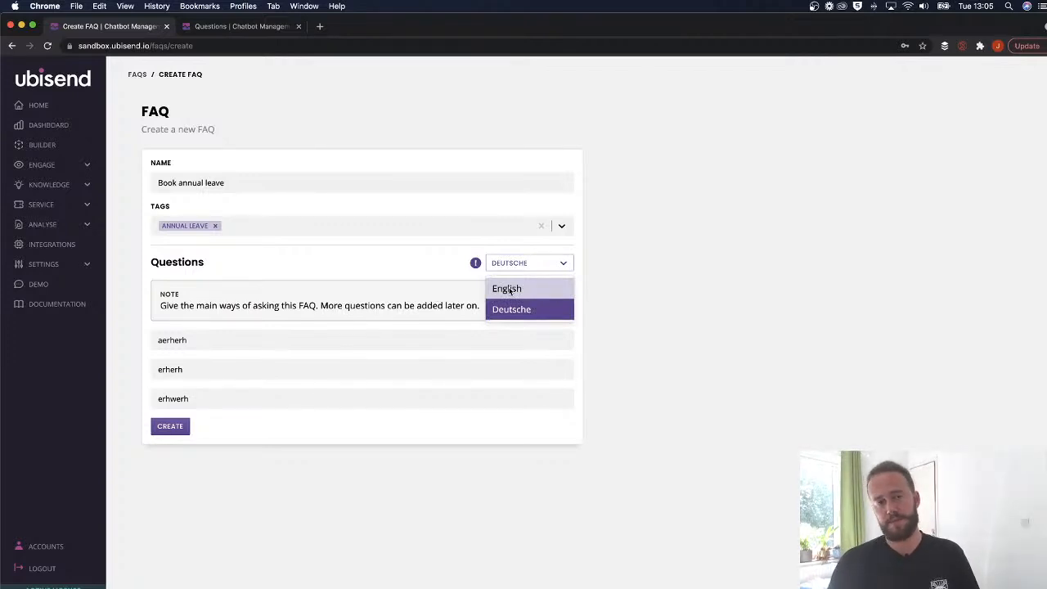
left_click(509, 290)
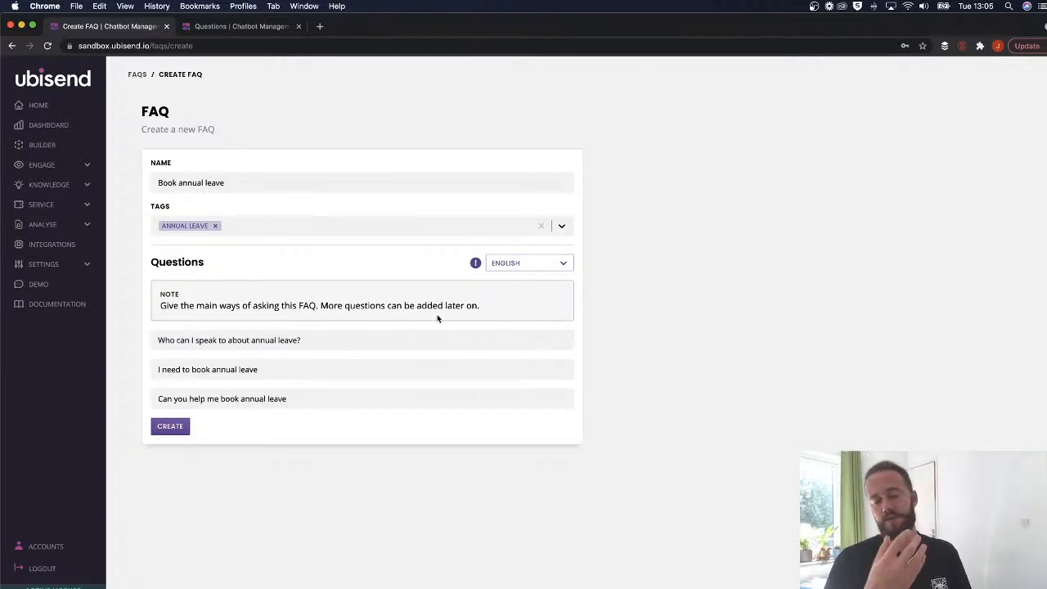
left_click(501, 262)
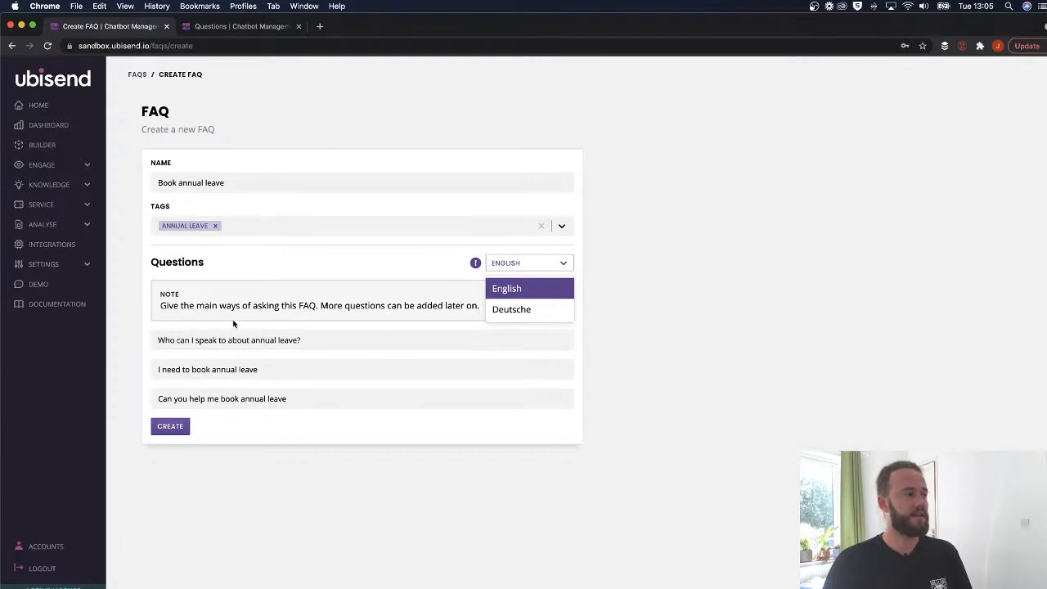
left_click(313, 272)
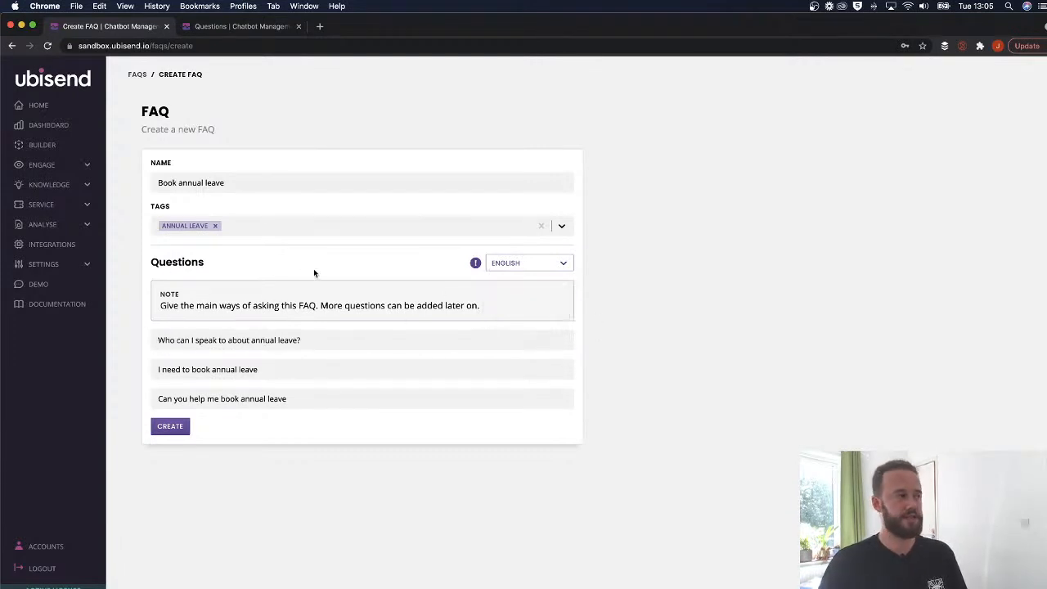
left_click(182, 427)
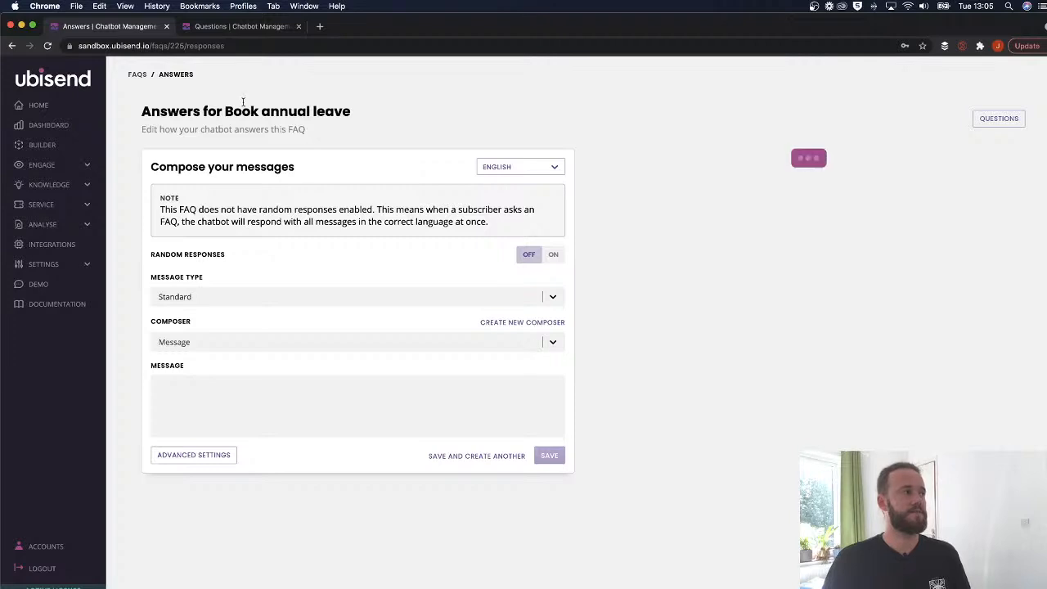
Enter "You can book annual leave through me." as the FAQ's English answer message
left_click(228, 379)
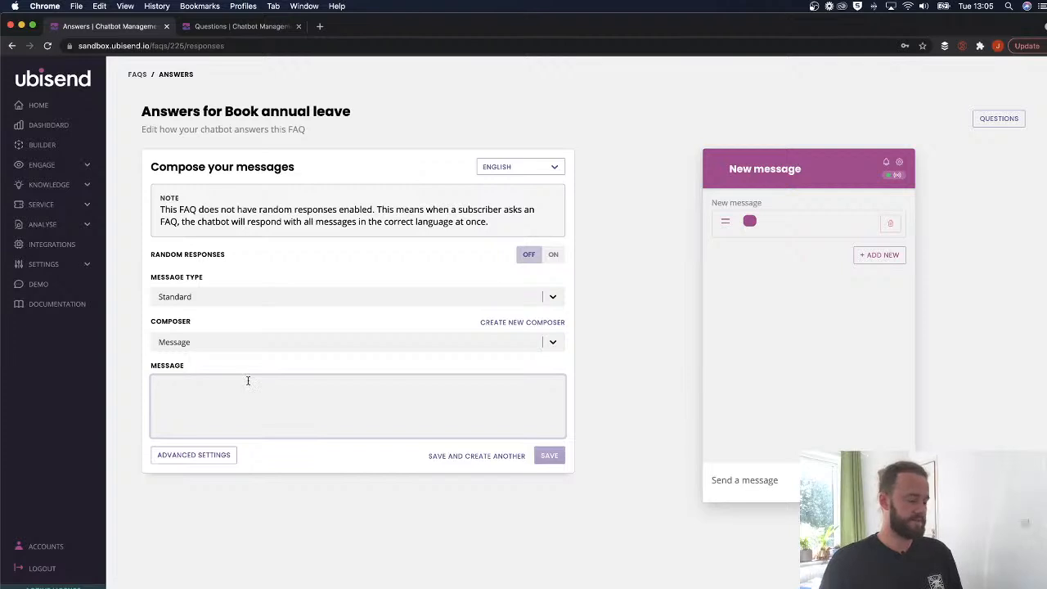
type("tyou")
key("BackSpace")
key("BackSpace")
key("BackSpace")
key("BackSpace")
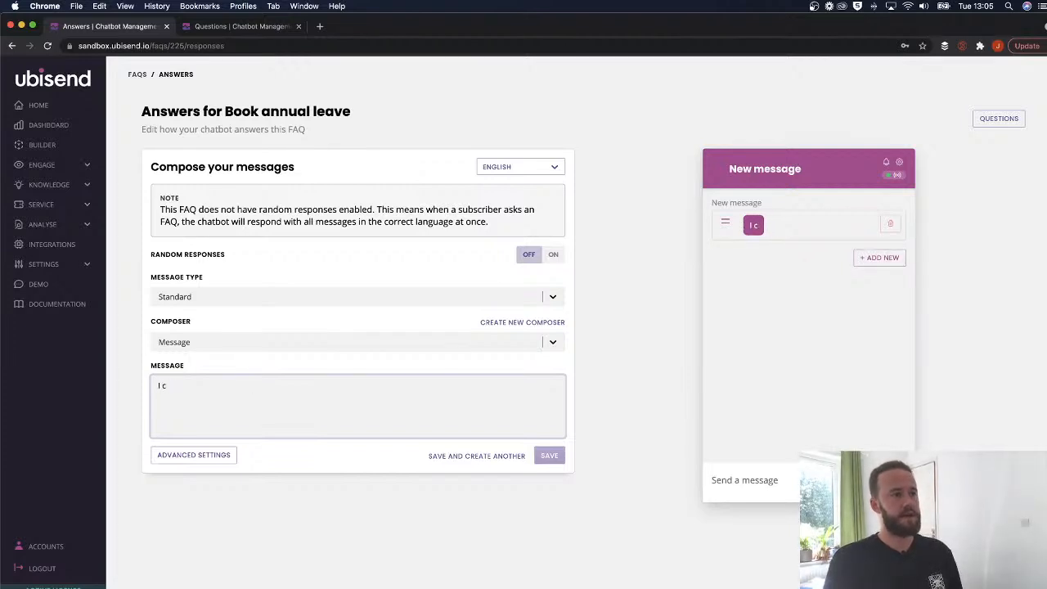
type("You can book a")
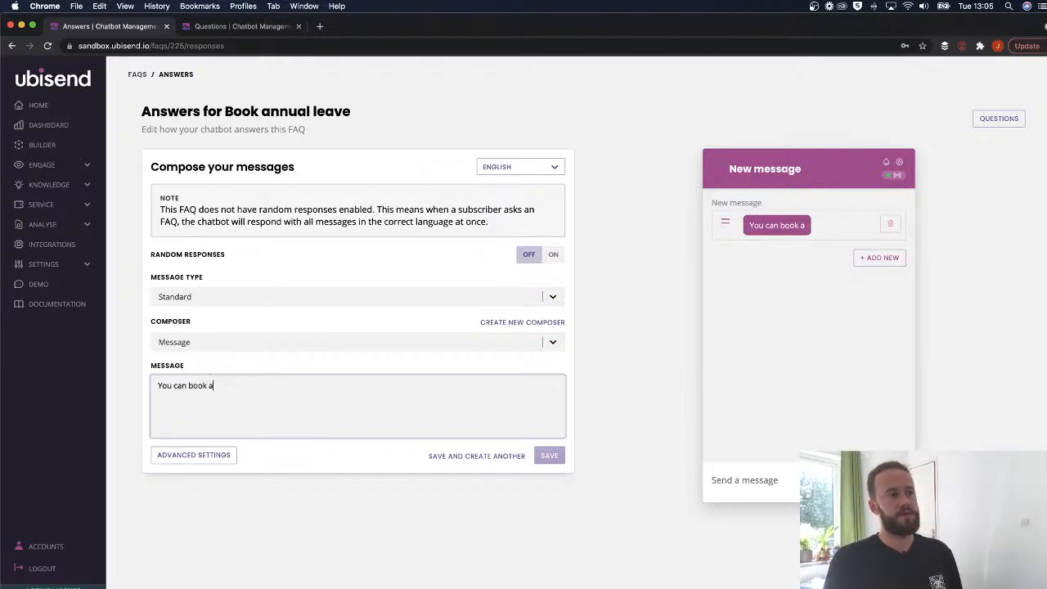
type("nnual leave through ")
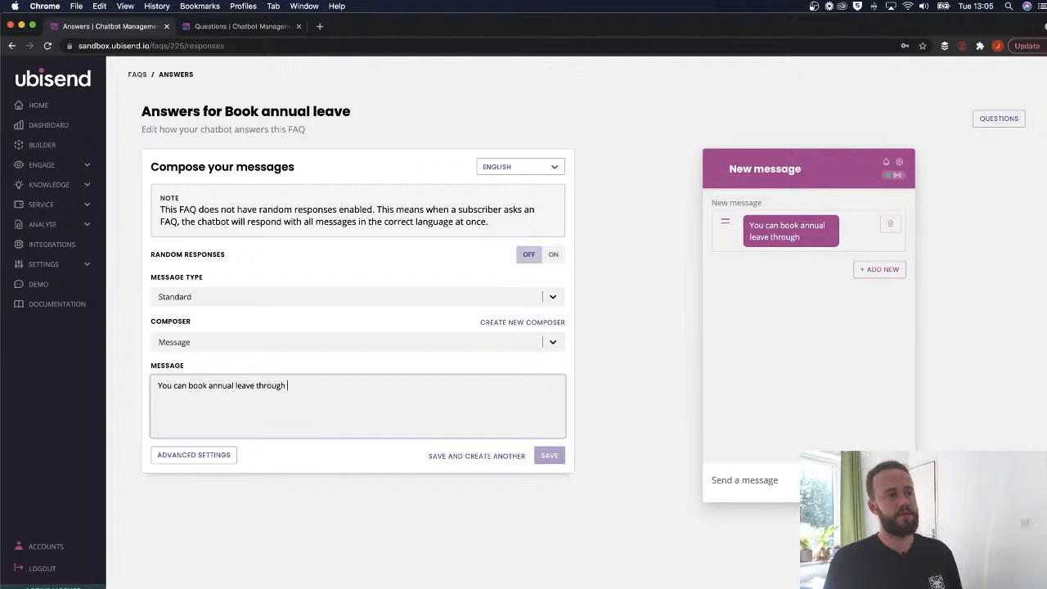
type("me.")
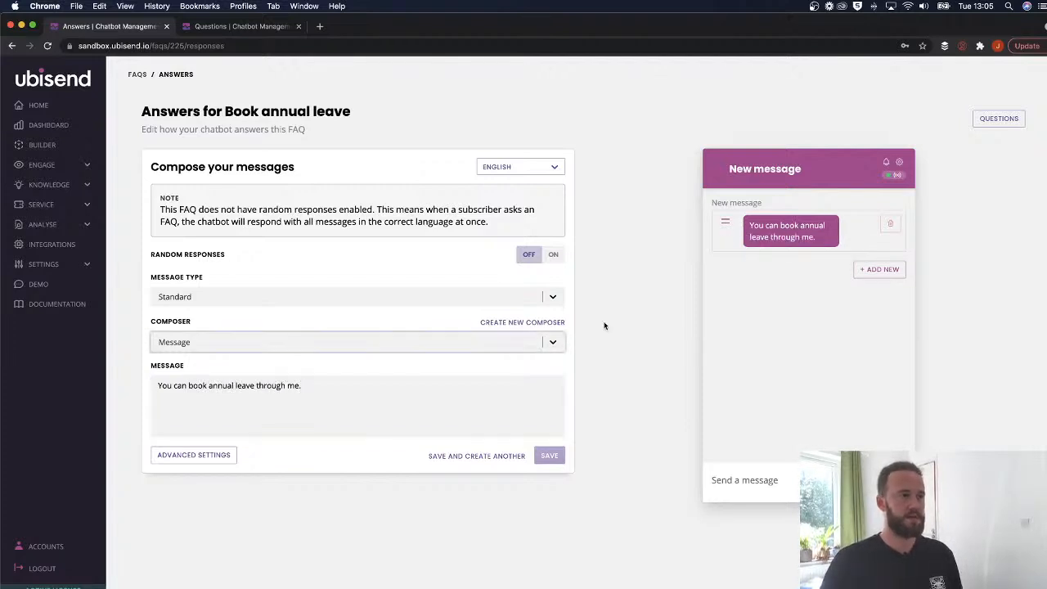
key("BackSpace")
type(", or would you rather")
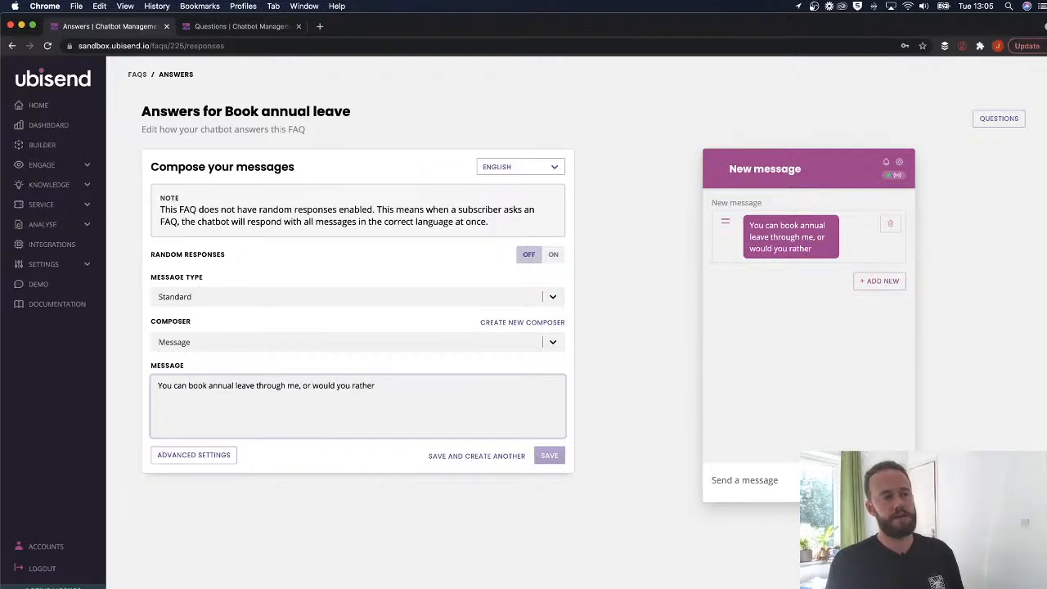
key("BackSpace")
key("BackSpace")
key("BackSpace")
key("BackSpace")
key("BackSpace")
key("BackSpace")
key("BackSpace")
key("BackSpace")
key("BackSpace")
key("BackSpace")
key("BackSpace")
key("BackSpace")
key("BackSpace")
key("BackSpace")
key("BackSpace")
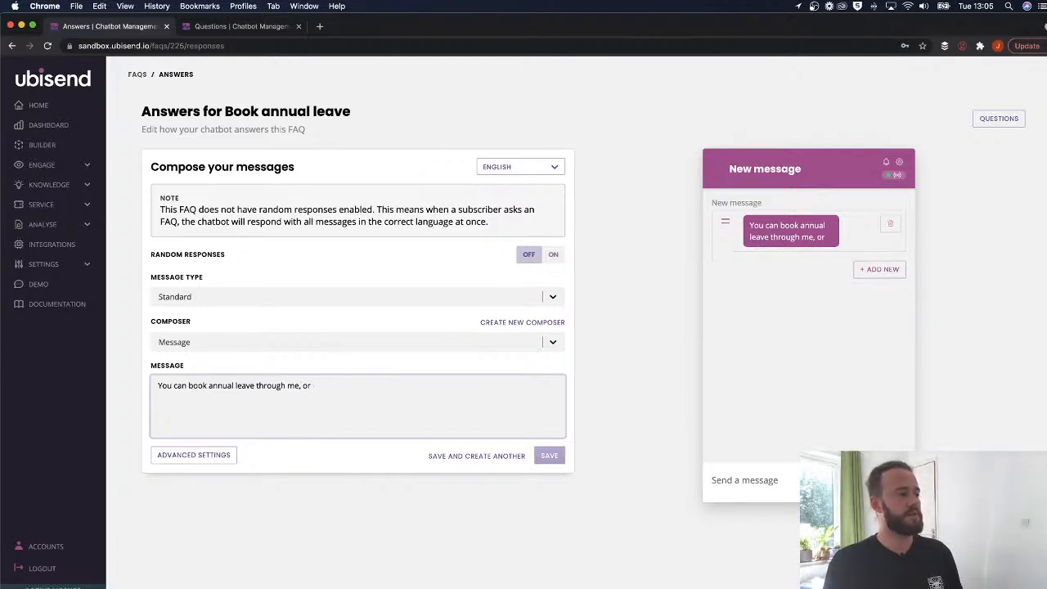
key("BackSpace")
type(".")
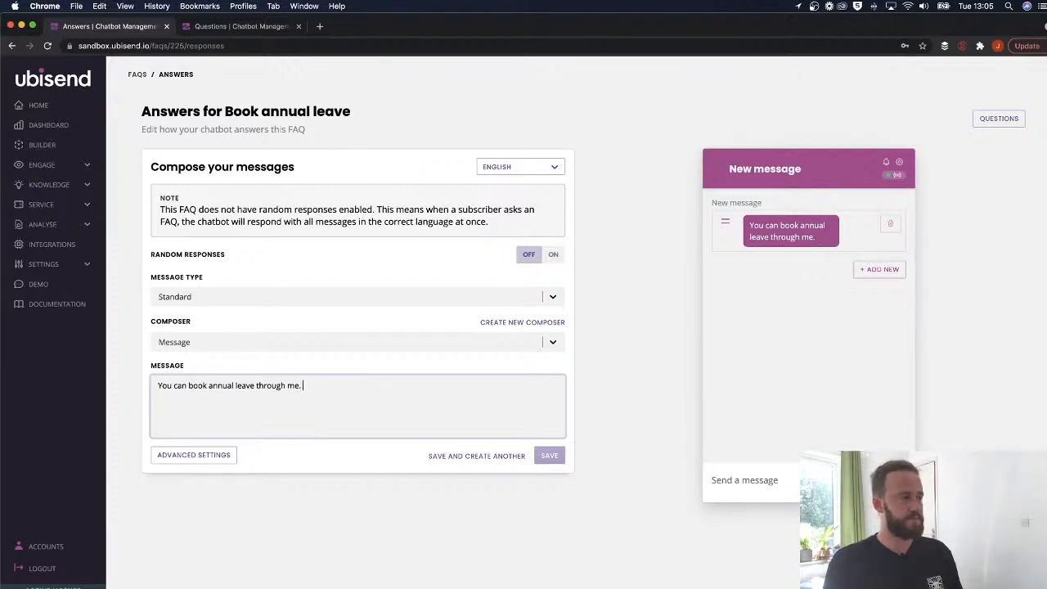
Change the answer's message type to Action and add a postback button labelled "Get started"
left_click(246, 296)
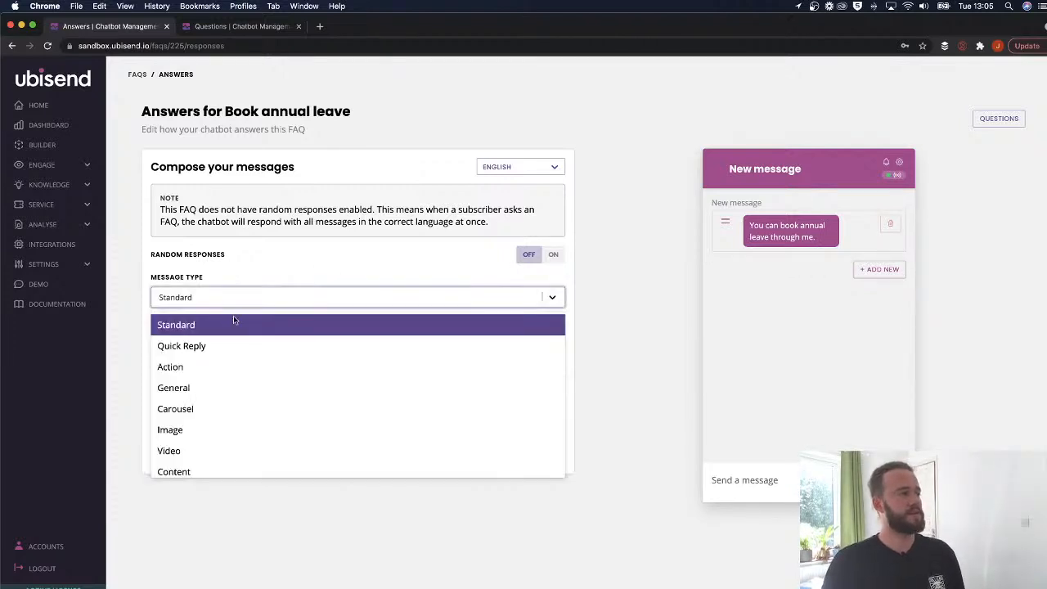
left_click(199, 369)
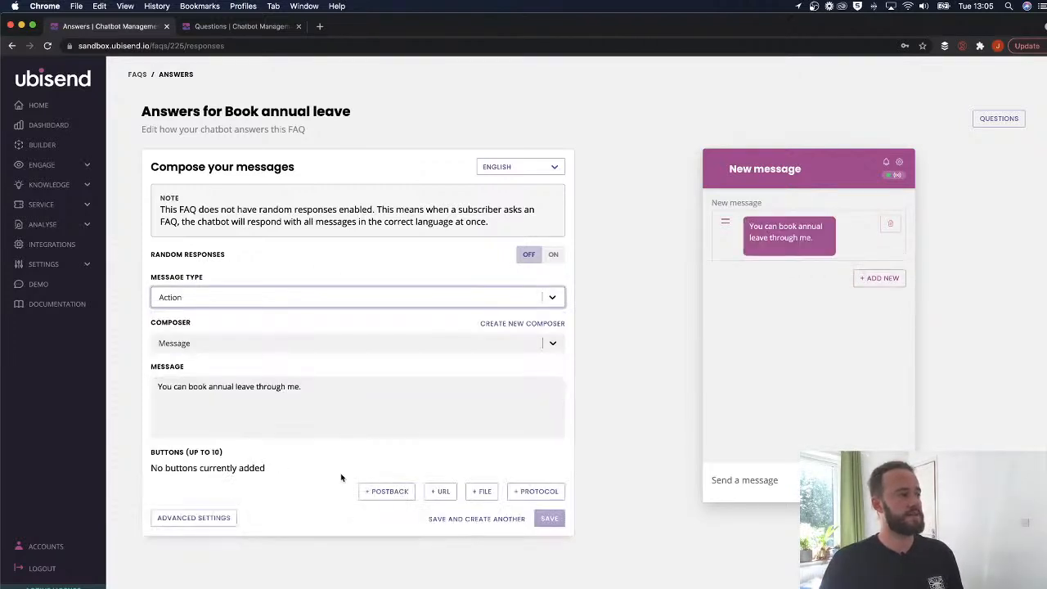
left_click(383, 492)
left_click(259, 475)
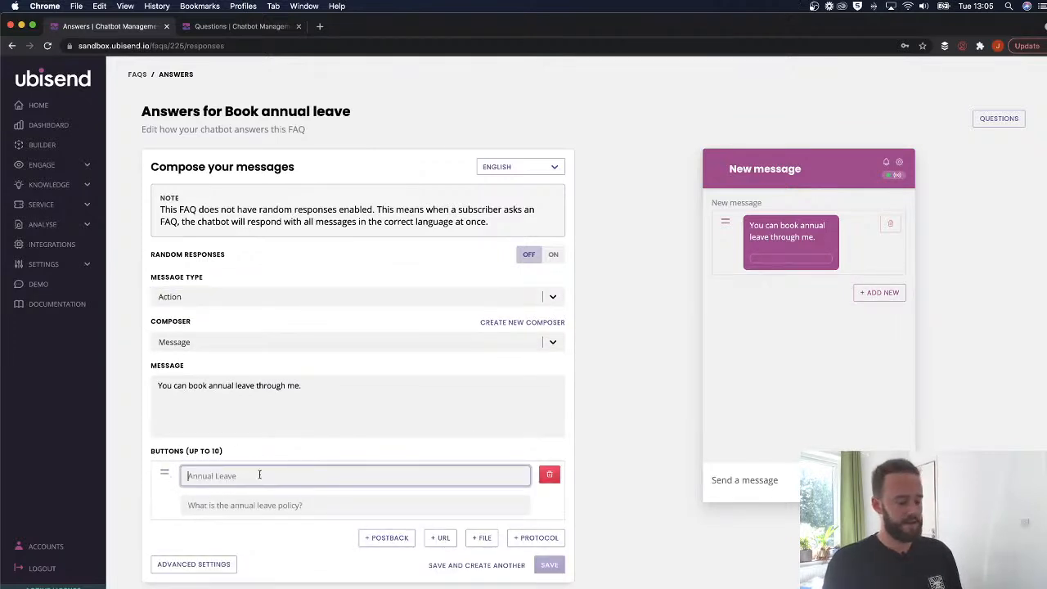
type("Get started")
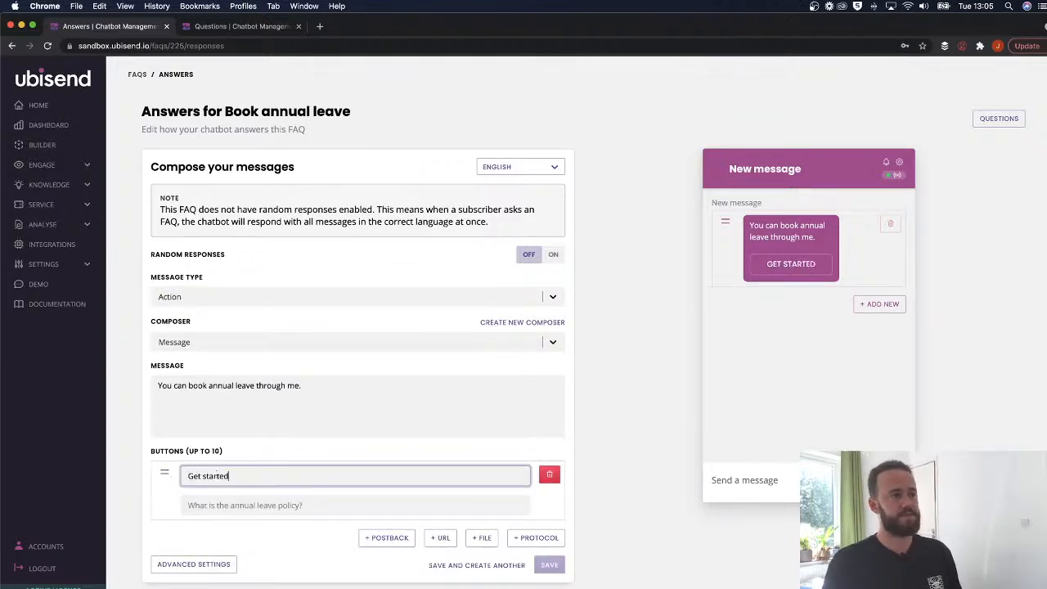
Set the "Get started" button's postback value to "book_annual_leave"
left_click(270, 503)
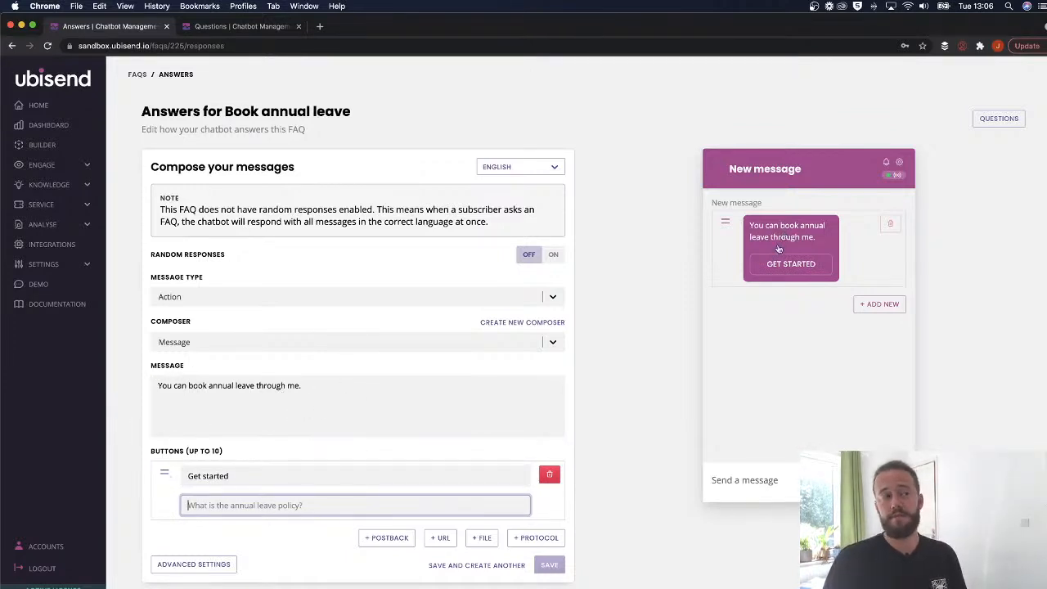
scroll(301, 379, "down", 1)
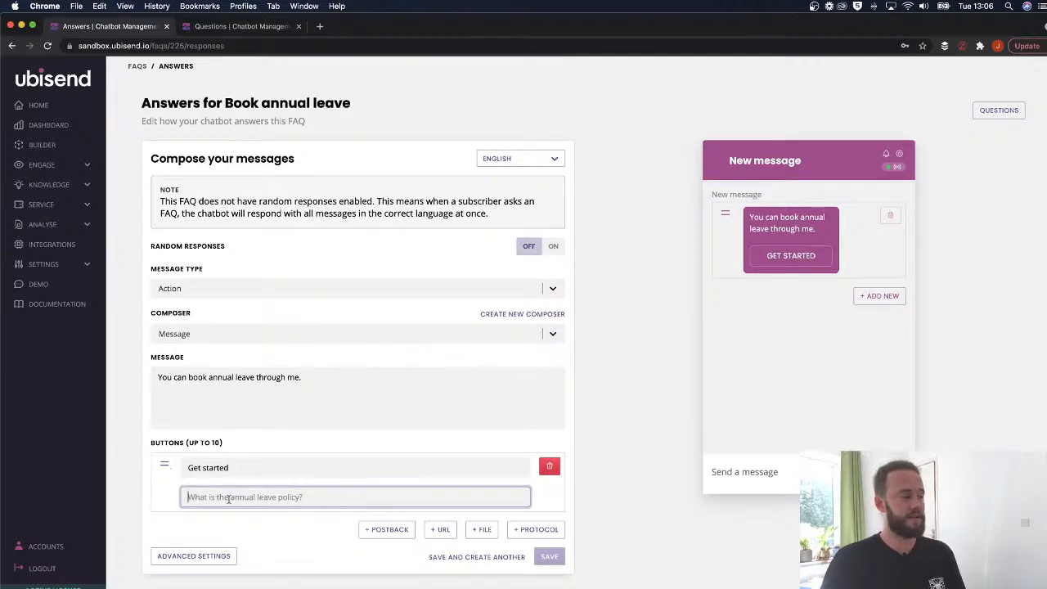
type("book")
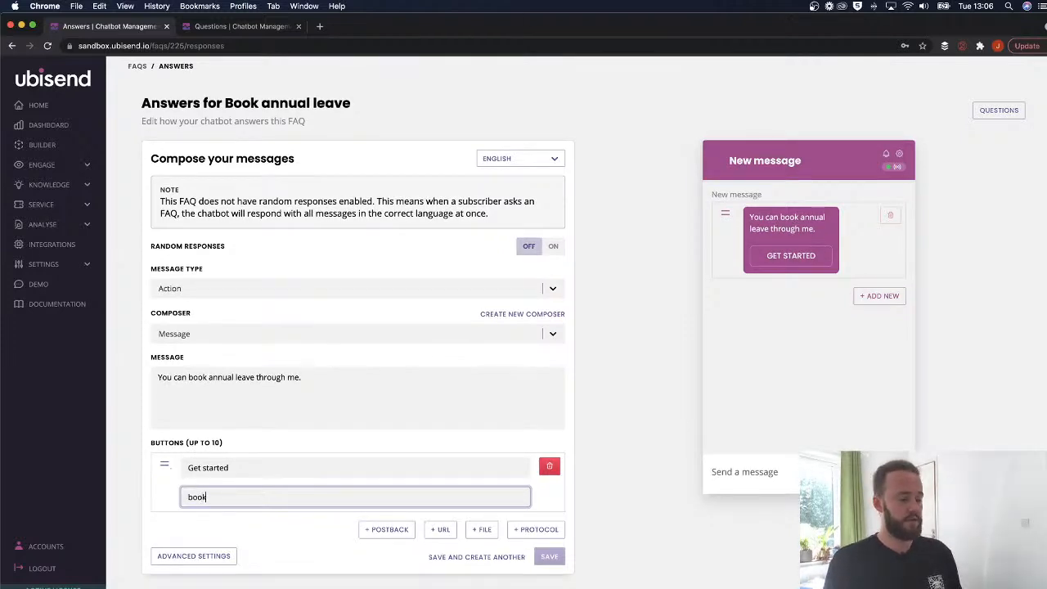
type("_annual_leave")
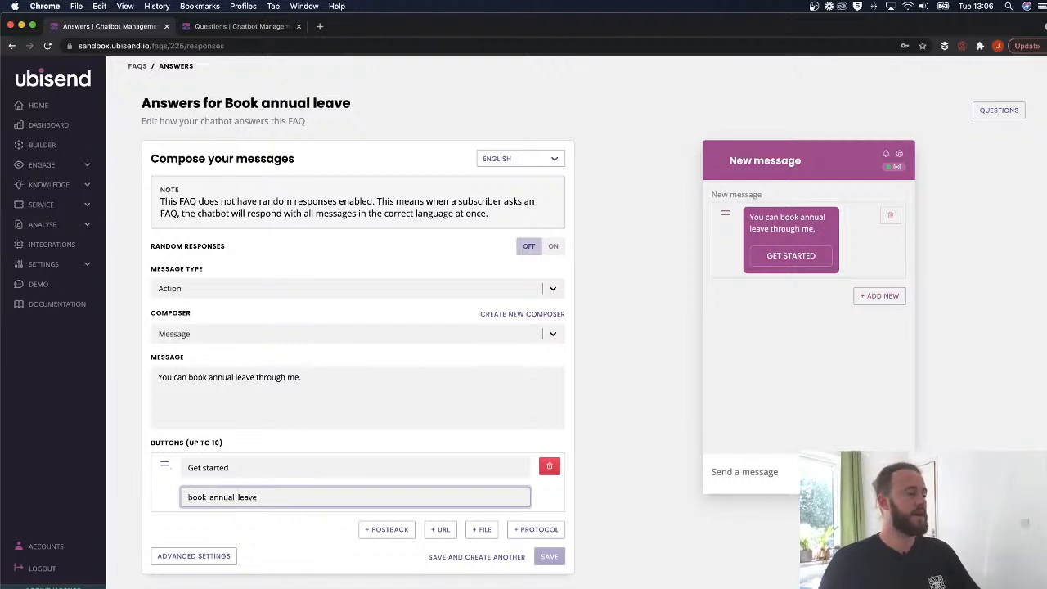
left_click_drag(265, 499, 178, 501)
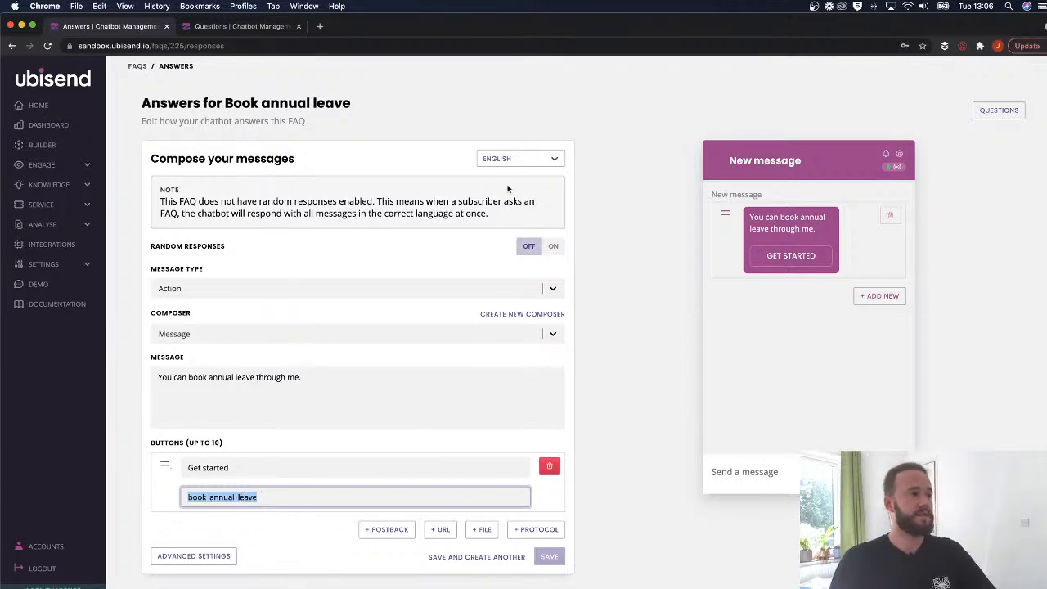
Switch the answer language to Deutsche and enter the placeholder message "rjdmtymkty"
left_click(509, 159)
left_click(501, 203)
type("rjdmtymkty")
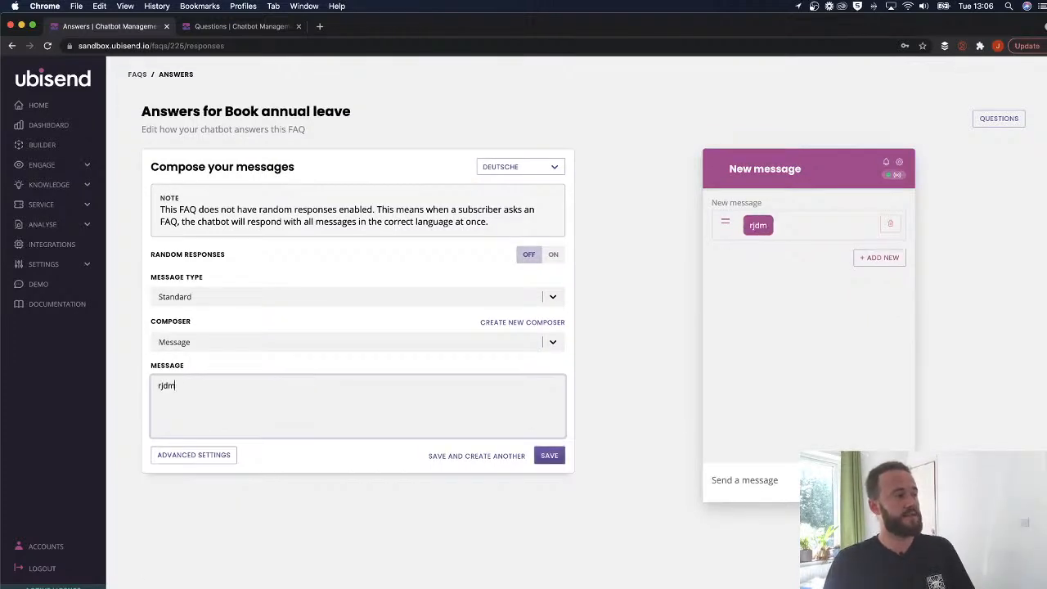
Return to the English answer to check its message and button, and save the FAQ's answers
left_click(507, 167)
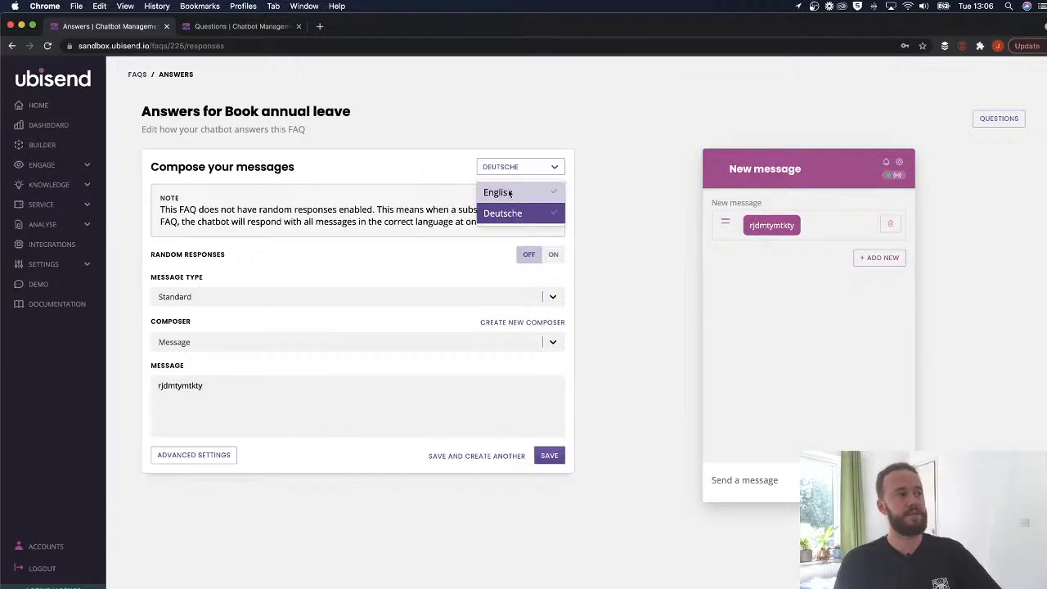
left_click(506, 193)
scroll(276, 359, "down", 1)
left_click(277, 360)
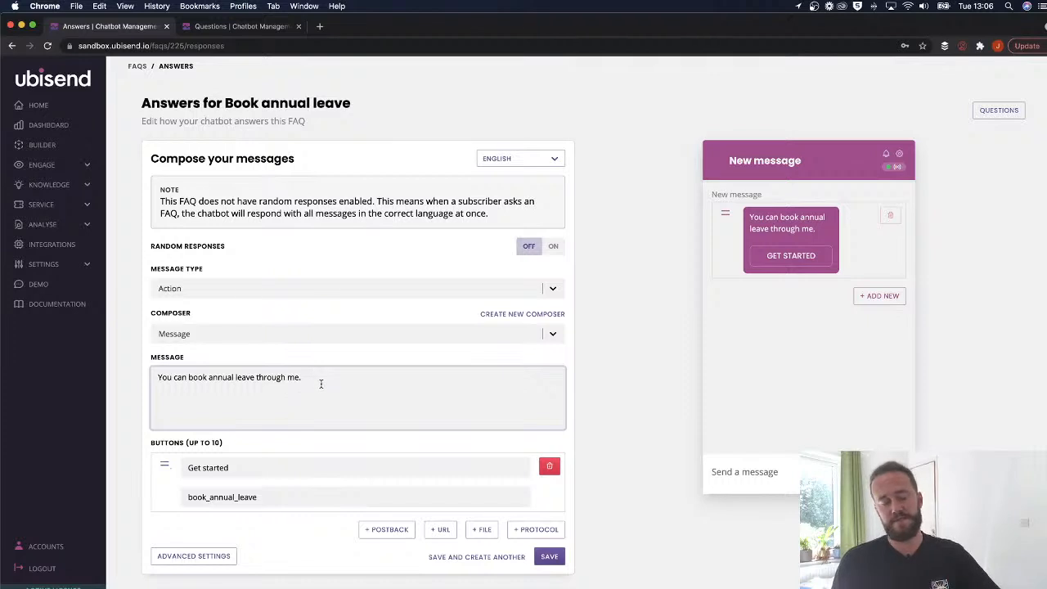
left_click(552, 555)
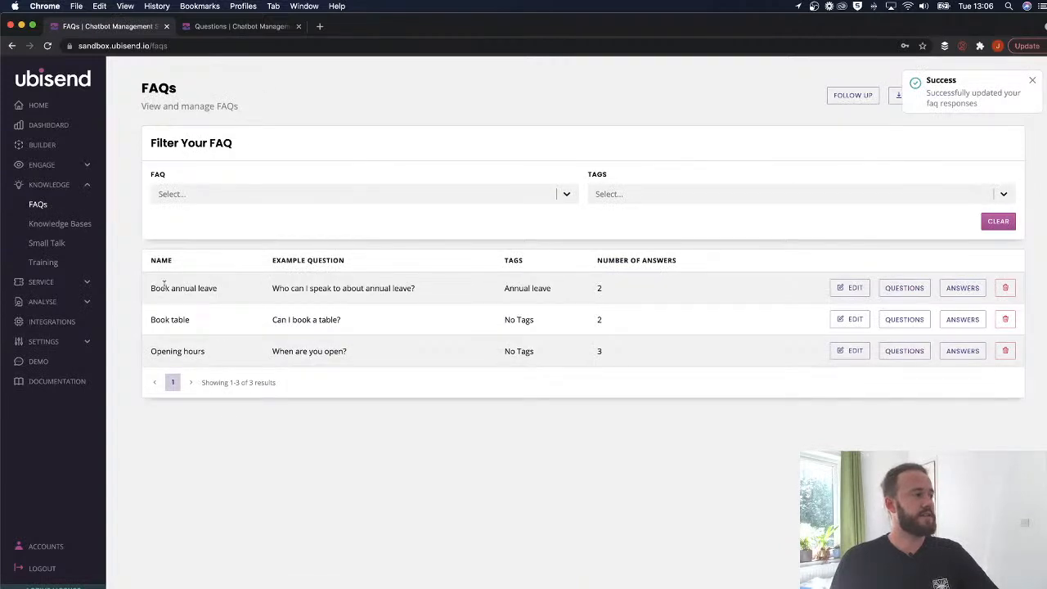
Copy the example question of the "Book annual leave" FAQ and open the chatbot demo in the other browser tab
left_click_drag(417, 289, 266, 293)
key("super+c")
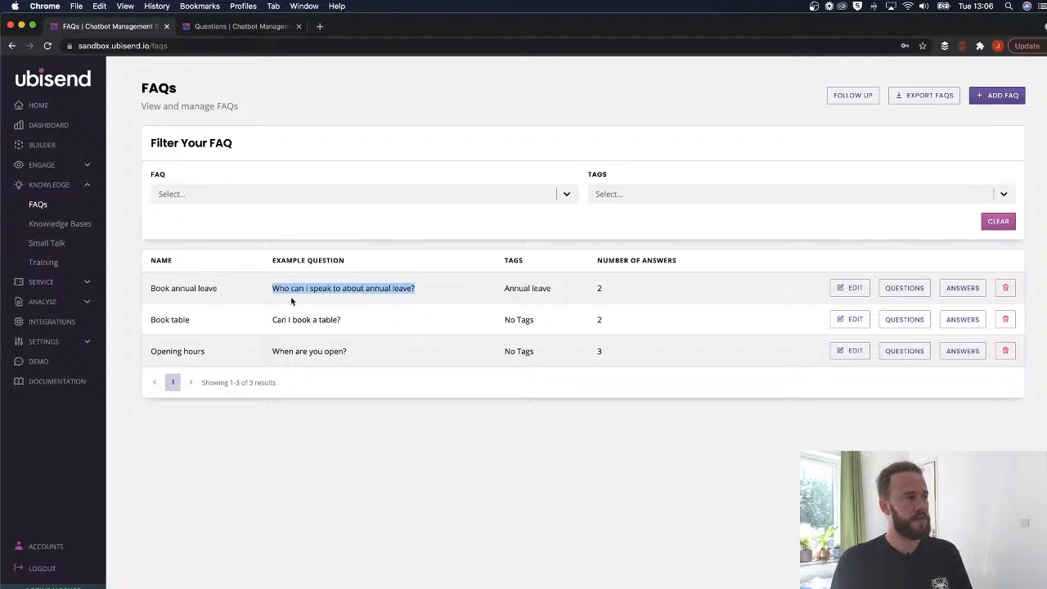
left_click(246, 26)
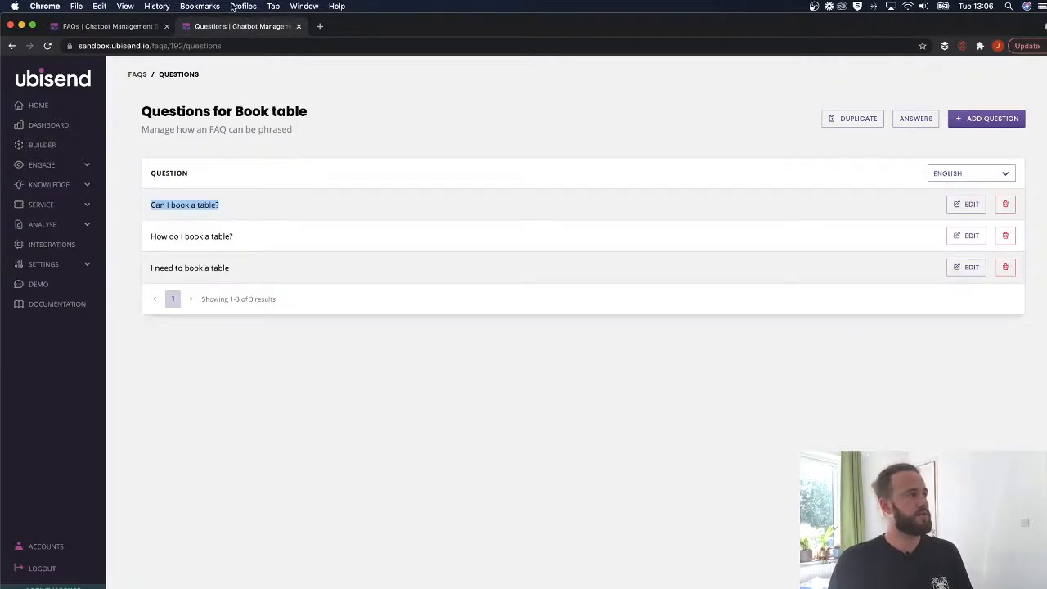
left_click(25, 284)
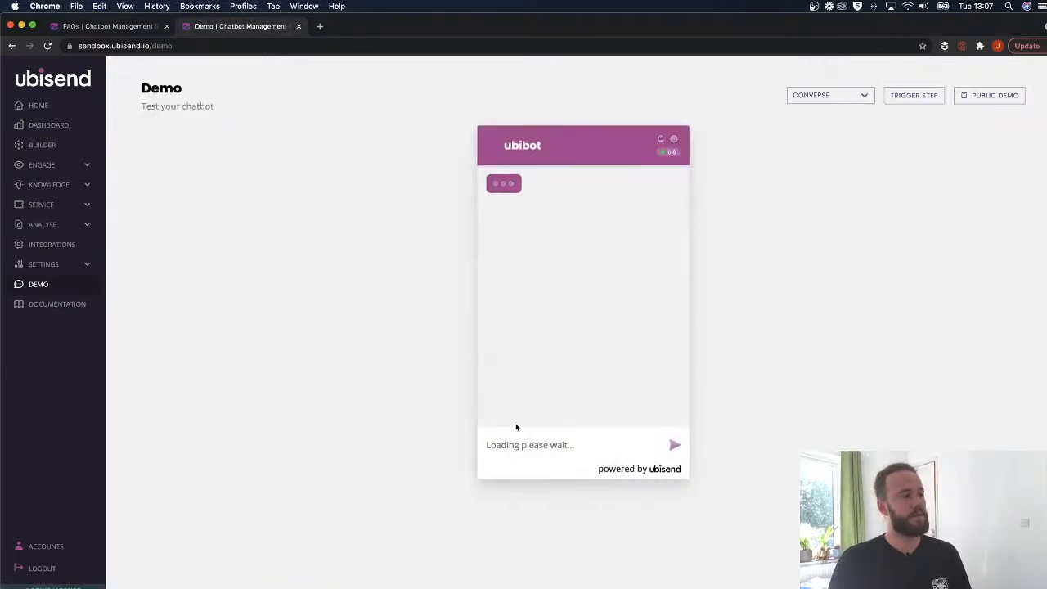
Send the copied question "Who can I speak to about annual leave?" to the chatbot in the demo chat
left_click(530, 435)
key("super+v")
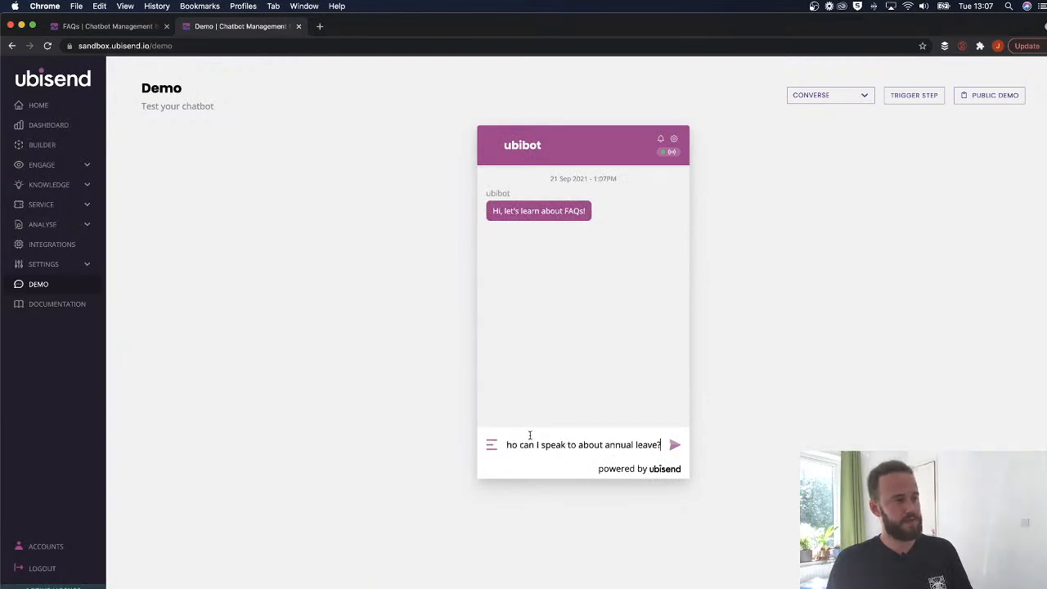
key("Return")
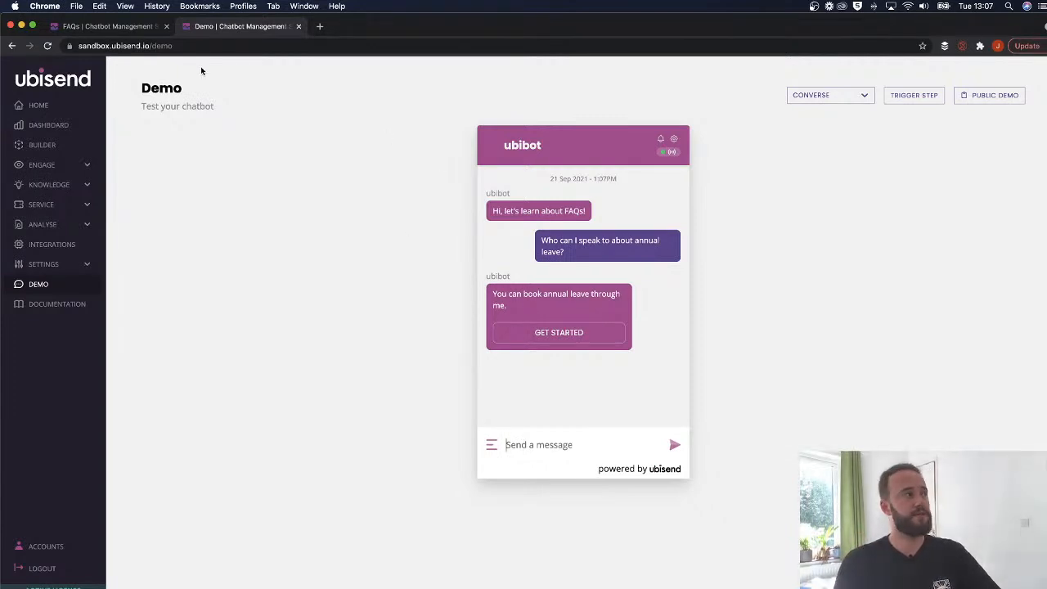
Go back to the FAQs page and start a new FAQ named "Annual leave allowance" with the tag Annual leave
left_click(119, 25)
left_click(661, 453)
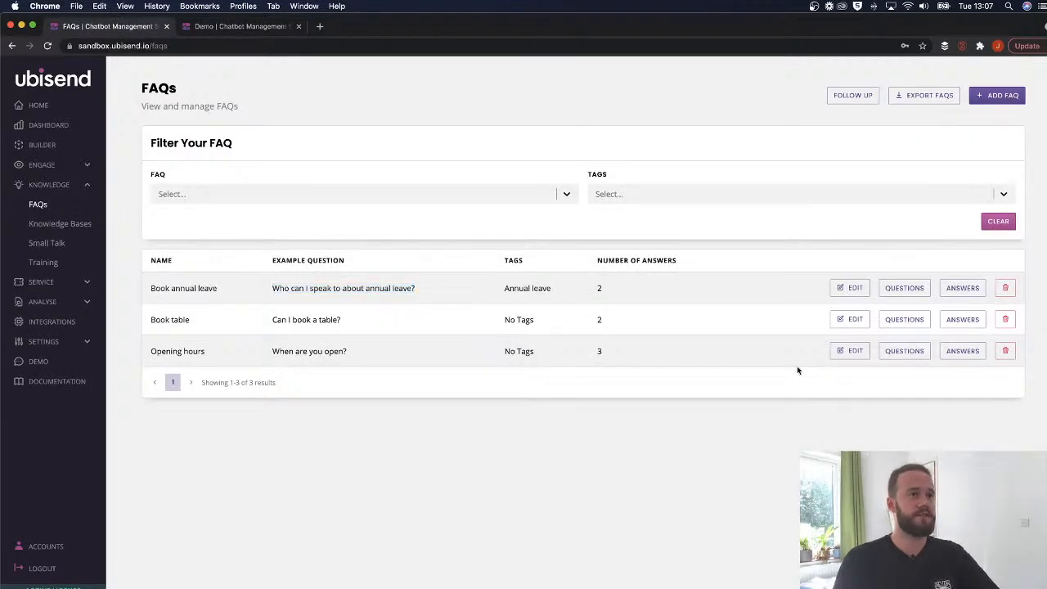
left_click(1005, 96)
left_click(184, 189)
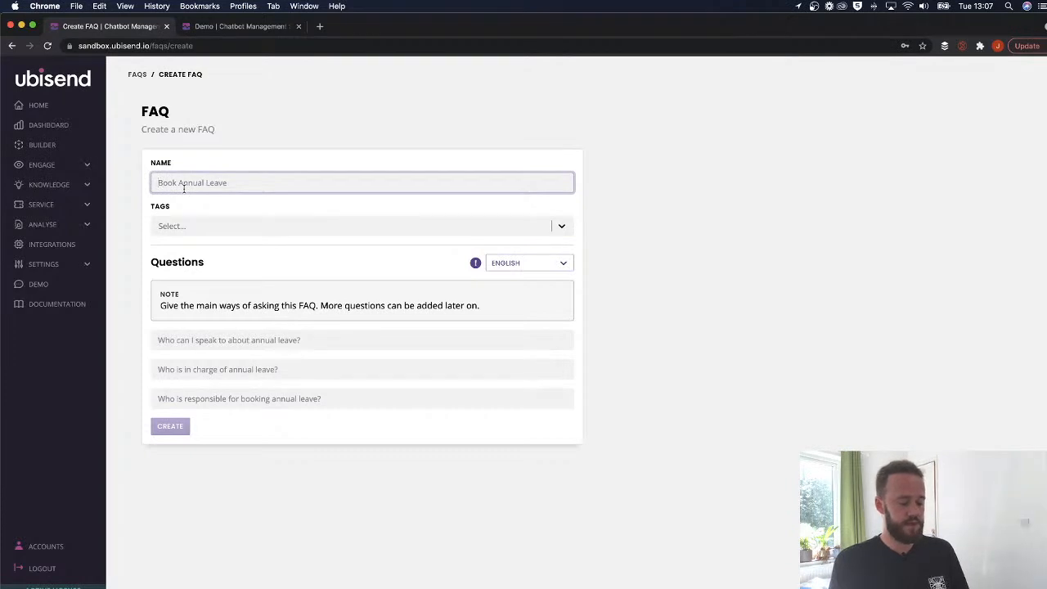
type("Annua")
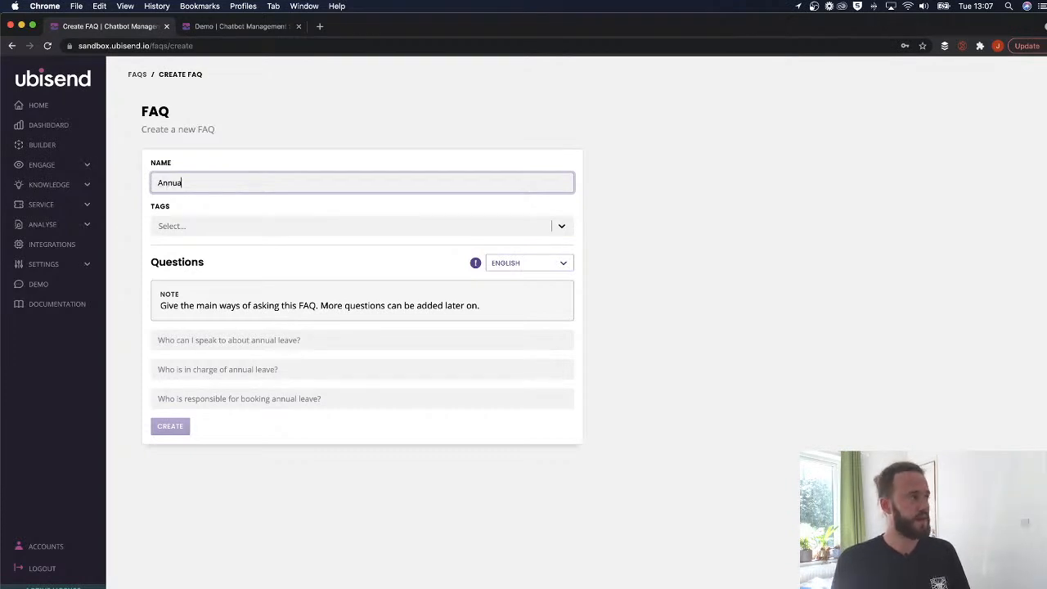
type("l leave allowance")
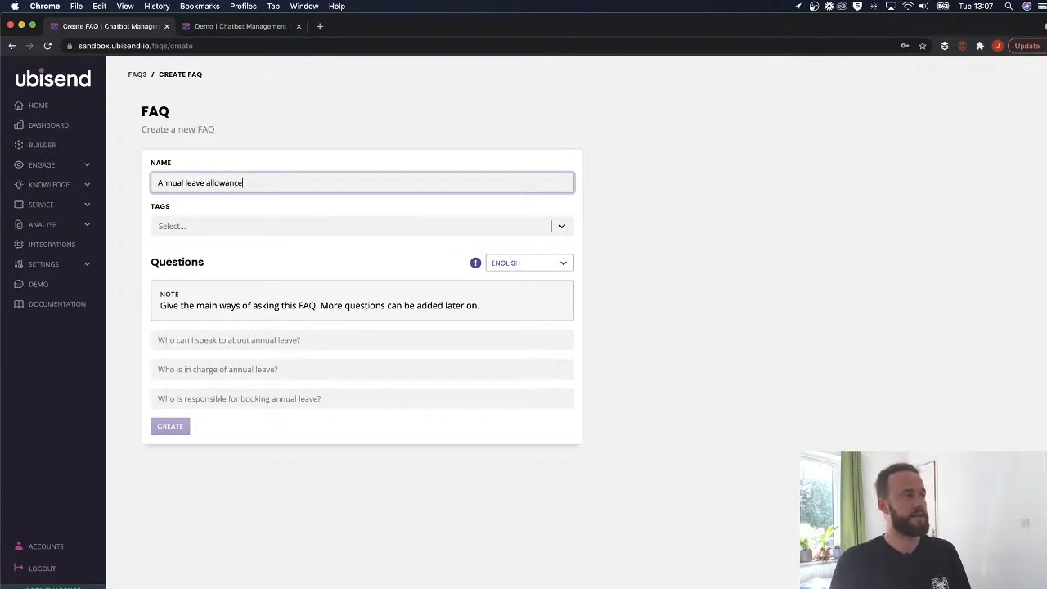
left_click(181, 222)
left_click(186, 254)
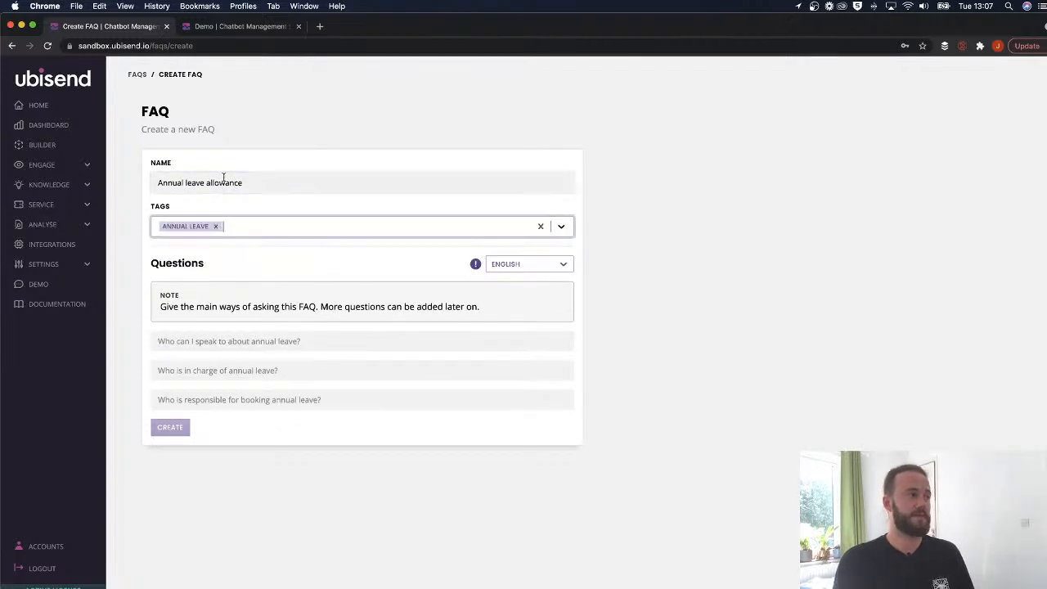
Enter "How much annual leave do I have?" as the first English question
left_click(244, 341)
type("How much annua")
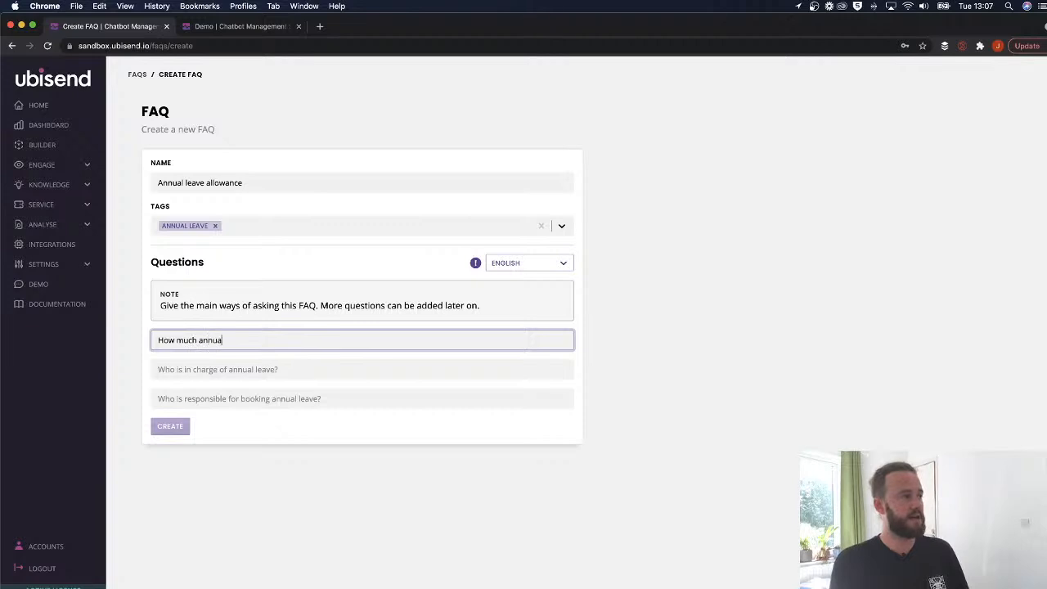
type("l leave do I have")
key("Tab")
Enter "What is our annual leave allowance?" as the second English question
type("How much")
key("BackSpace")
key("BackSpace")
key("BackSpace")
key("BackSpace")
key("BackSpace")
key("BackSpace")
key("BackSpace")
key("BackSpace")
type("What is our annual leave allowance")
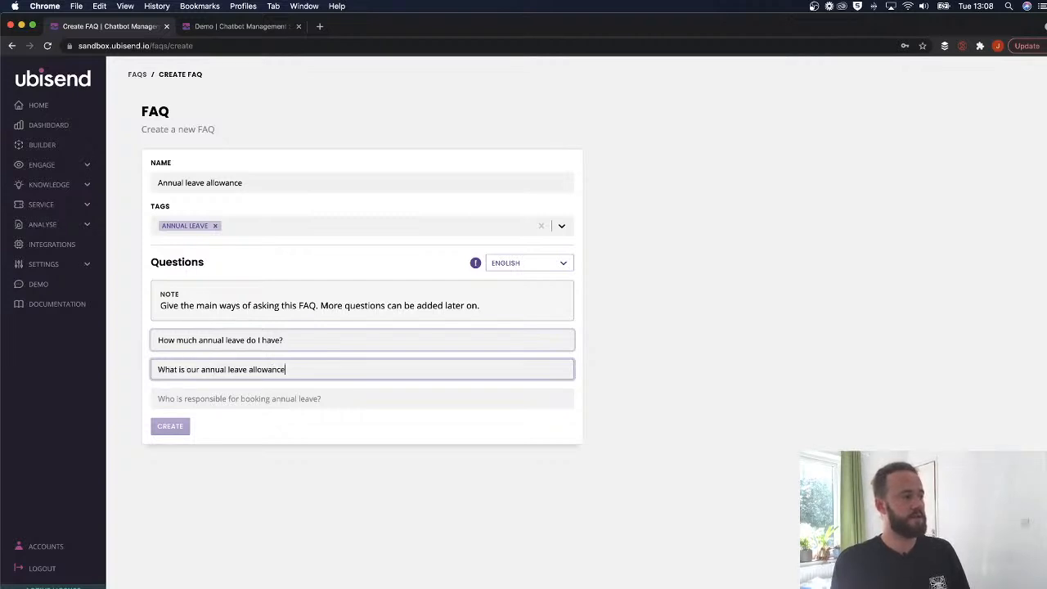
key("Tab")
left_click(292, 368)
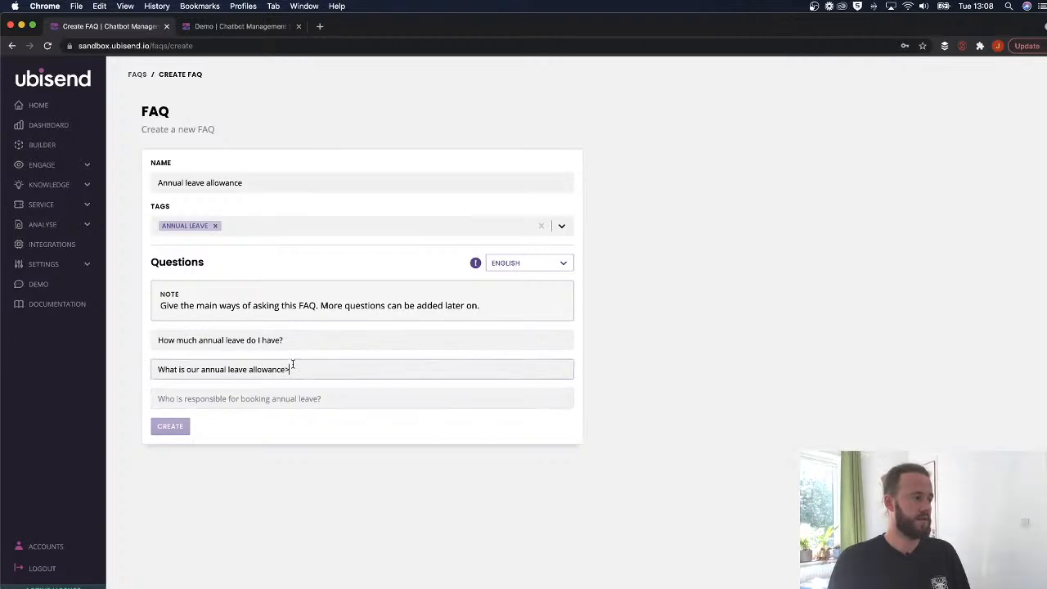
key("BackSpace")
type("?")
Enter "How many days annual leave do I get?" as the third English question
key("Tab")
type("How many ")
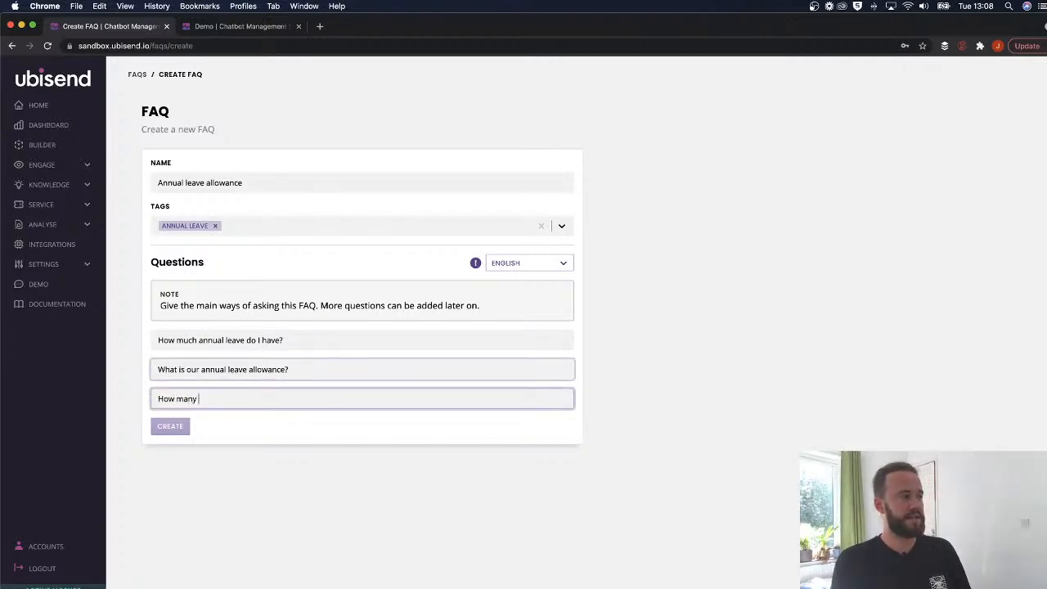
type("da days annual leave f")
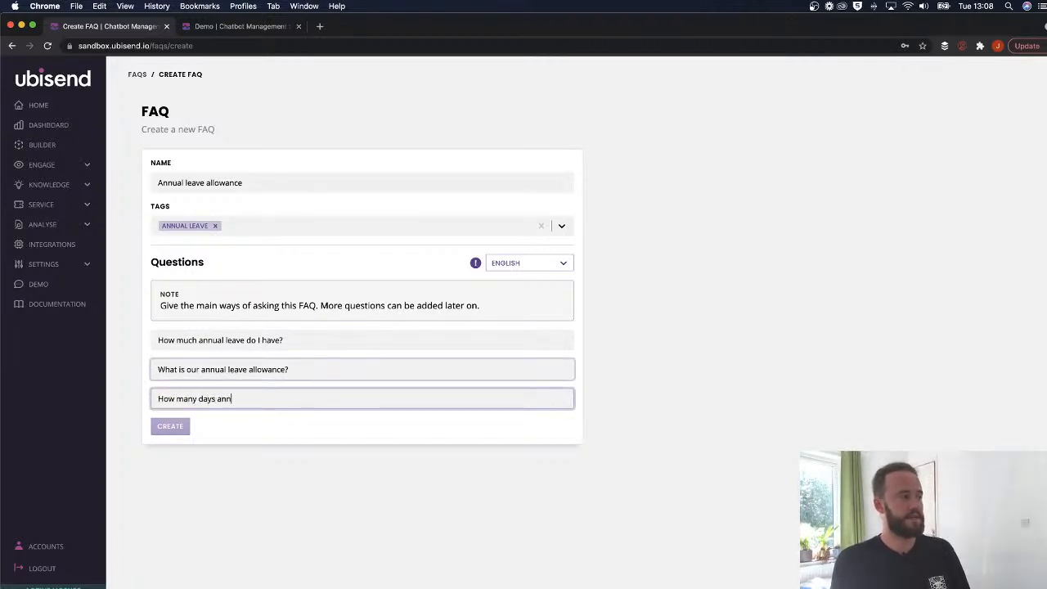
key("BackSpace")
type("do ")
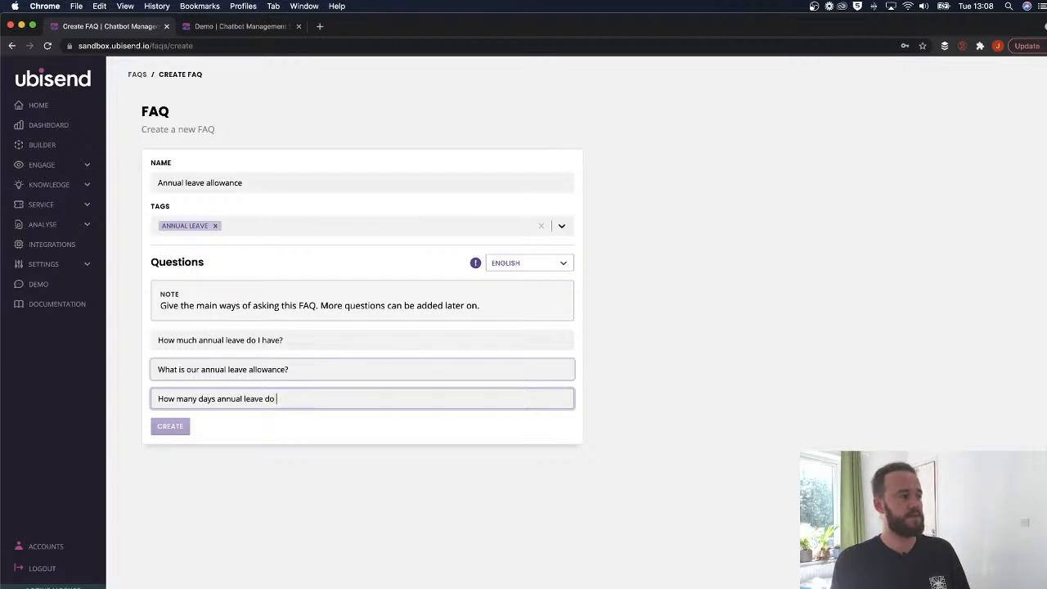
type("I h")
key("BackSpace")
key("BackSpace")
type("do I get?")
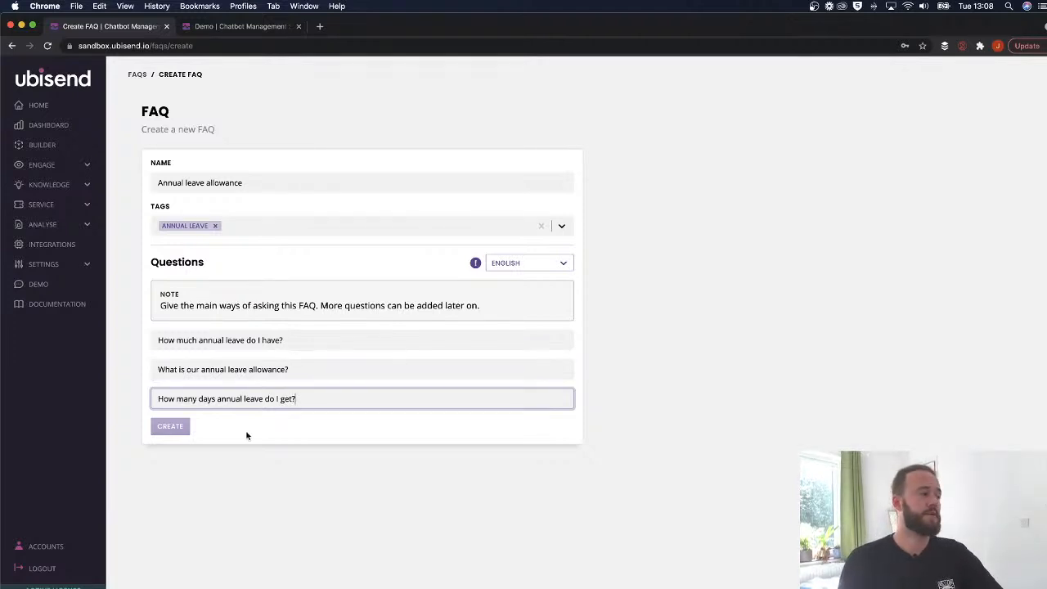
Switch the questions to Deutsche and fill in the placeholder questions "erthrth", "rthrt" and "rthrth"
left_click(528, 263)
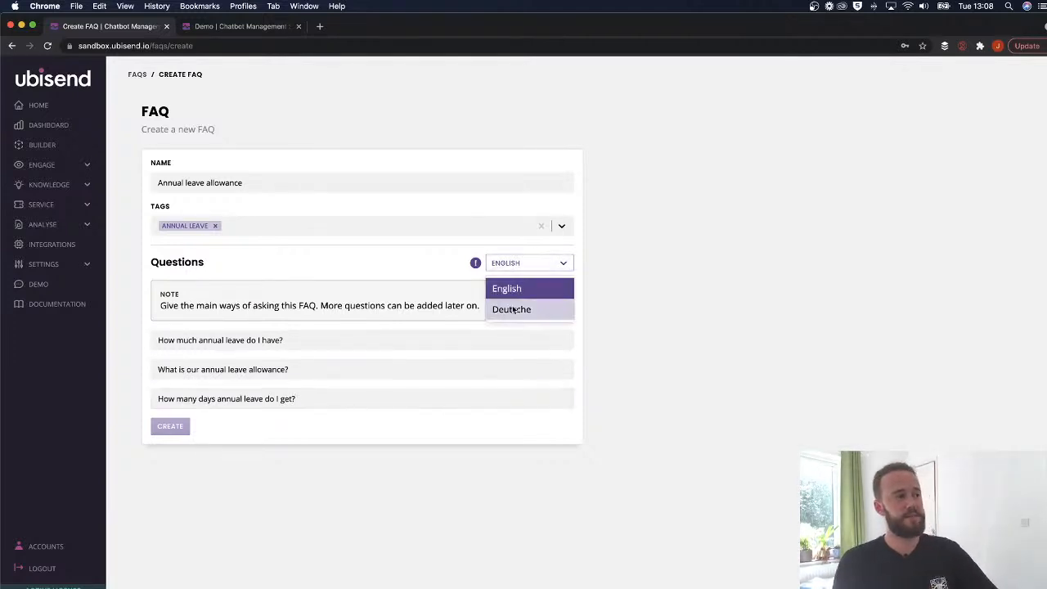
left_click(514, 310)
type("erthrth")
left_click(241, 368)
type("rthrt")
key("Tab")
type("rthrth")
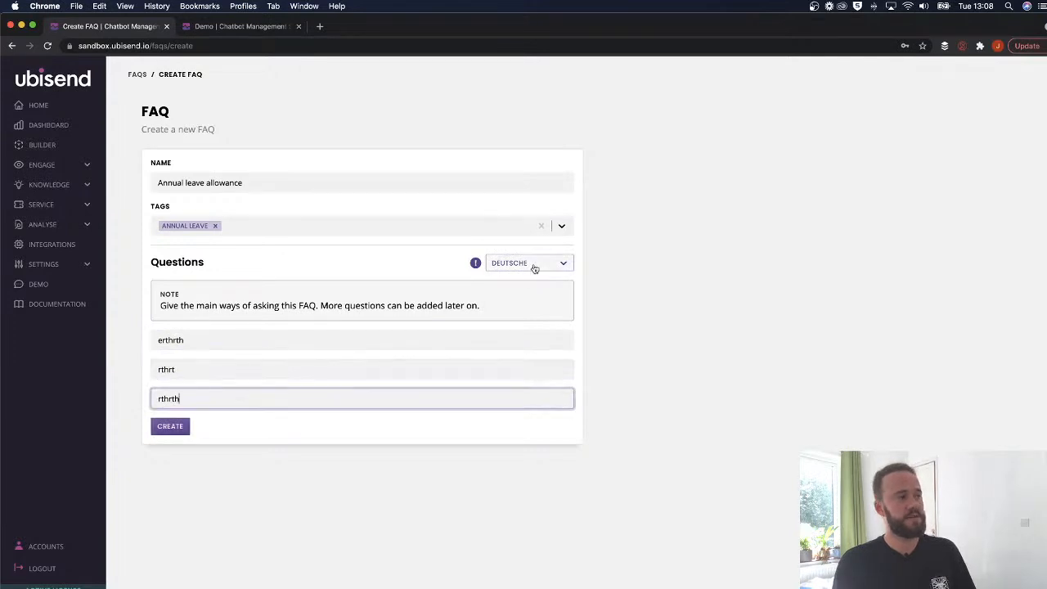
Switch the questions back to English and create the FAQ
left_click(532, 265)
left_click(529, 288)
left_click(172, 426)
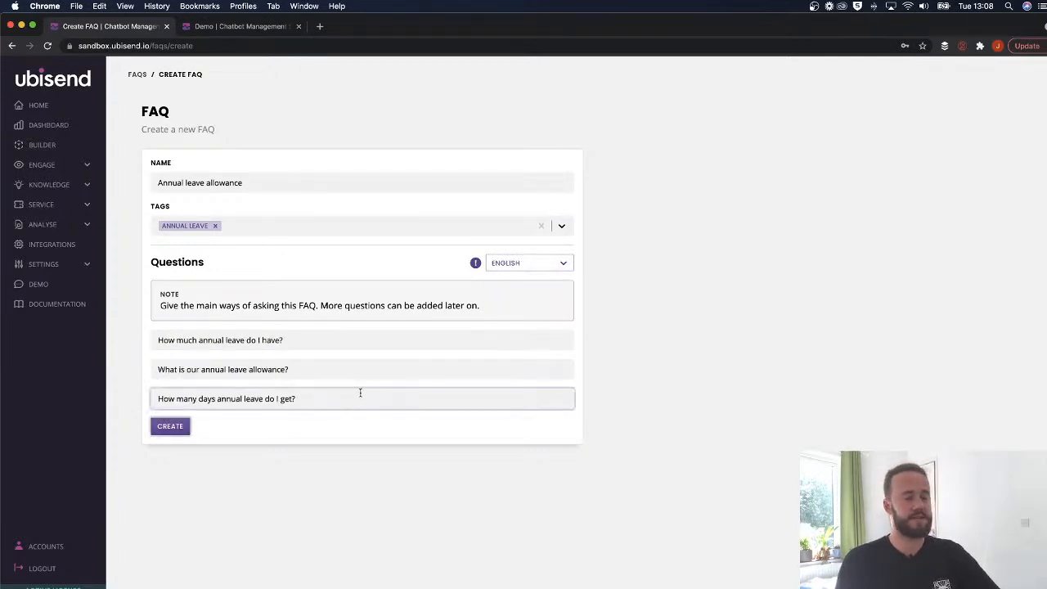
Enter the English answer message "Employees are entitled to 52 days off per year."
left_click(322, 380)
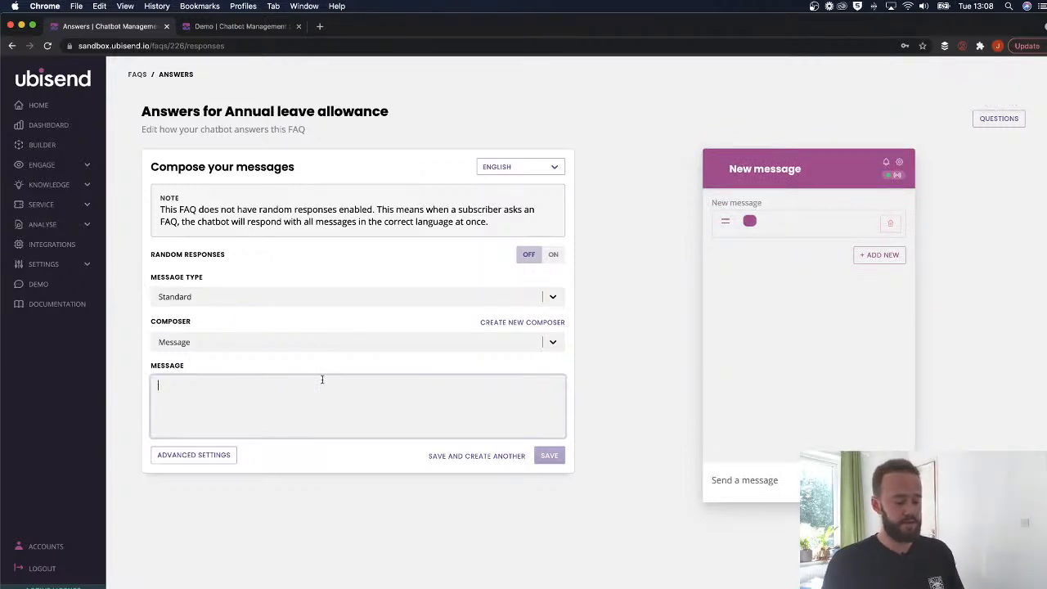
type("Em")
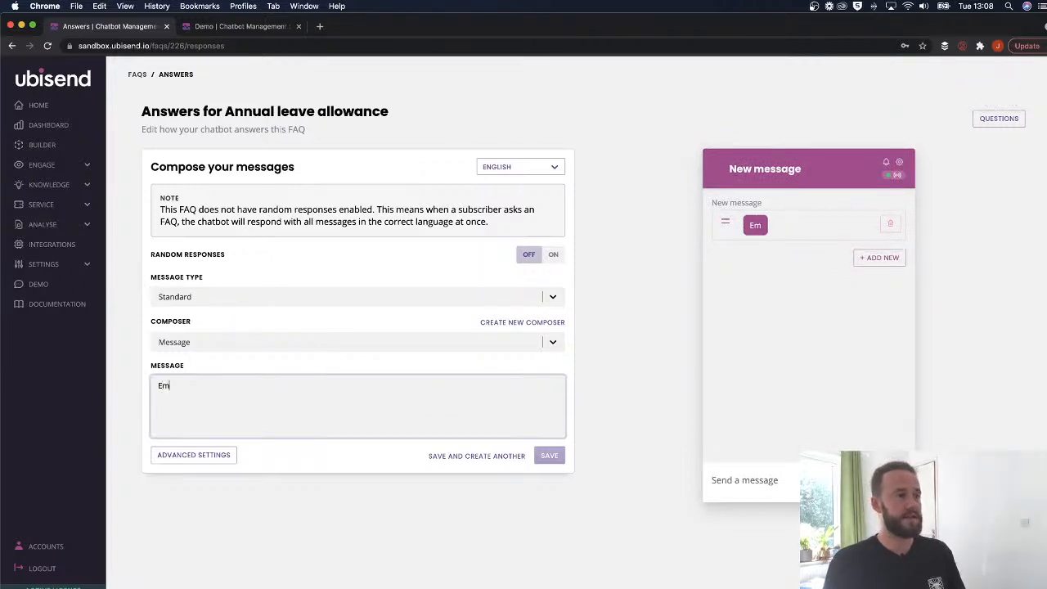
type("ployee")
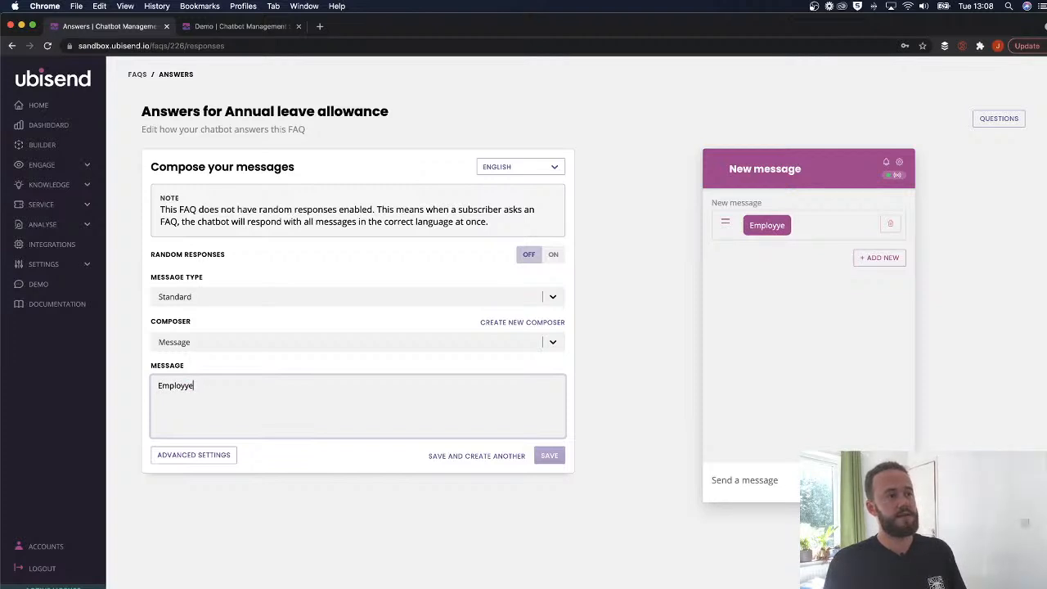
type("s are entitl")
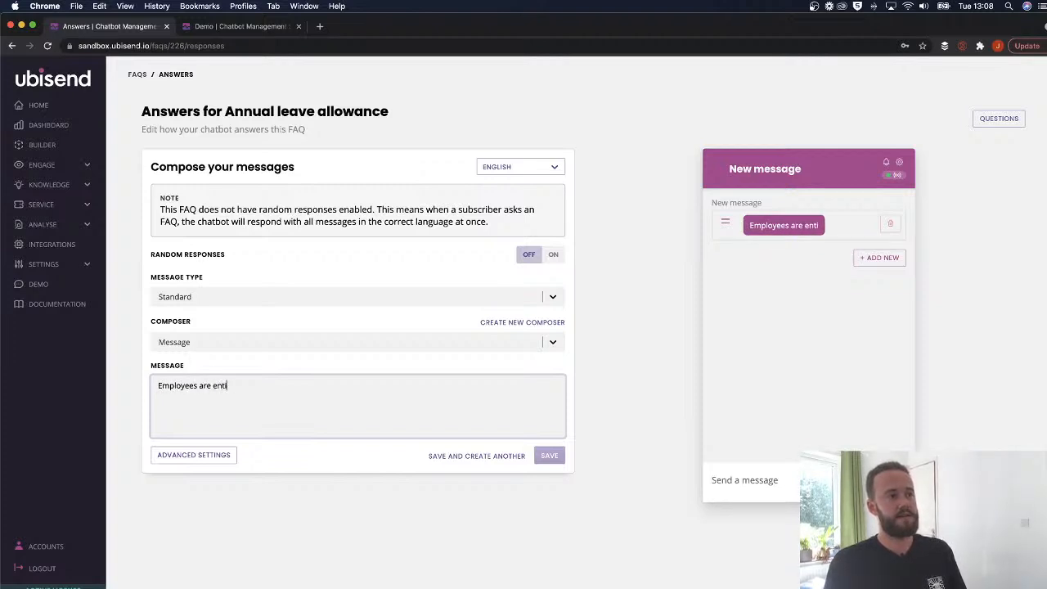
type("ed to 52")
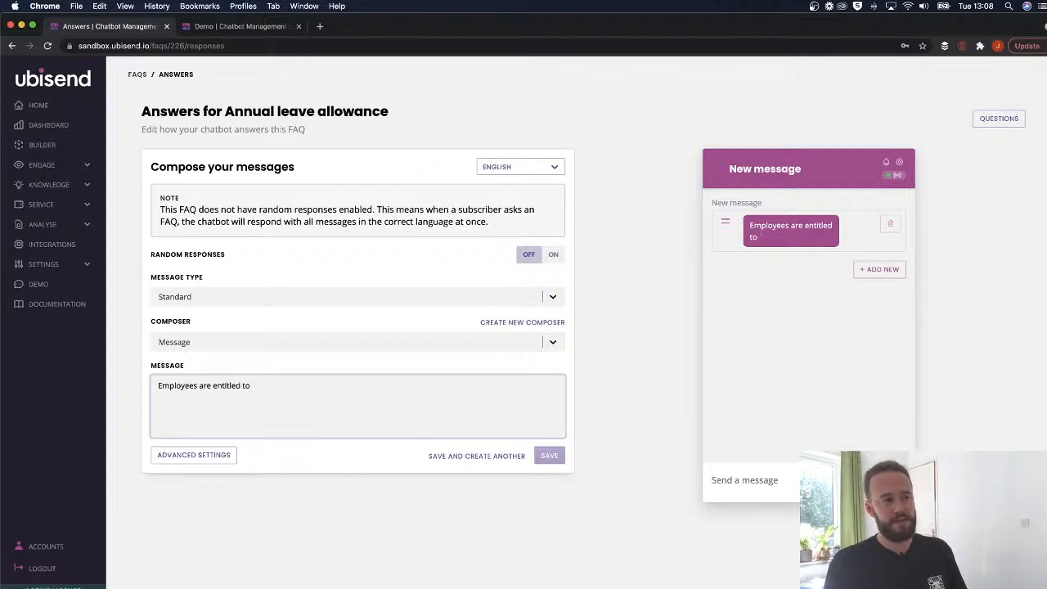
type("52 days off per year.")
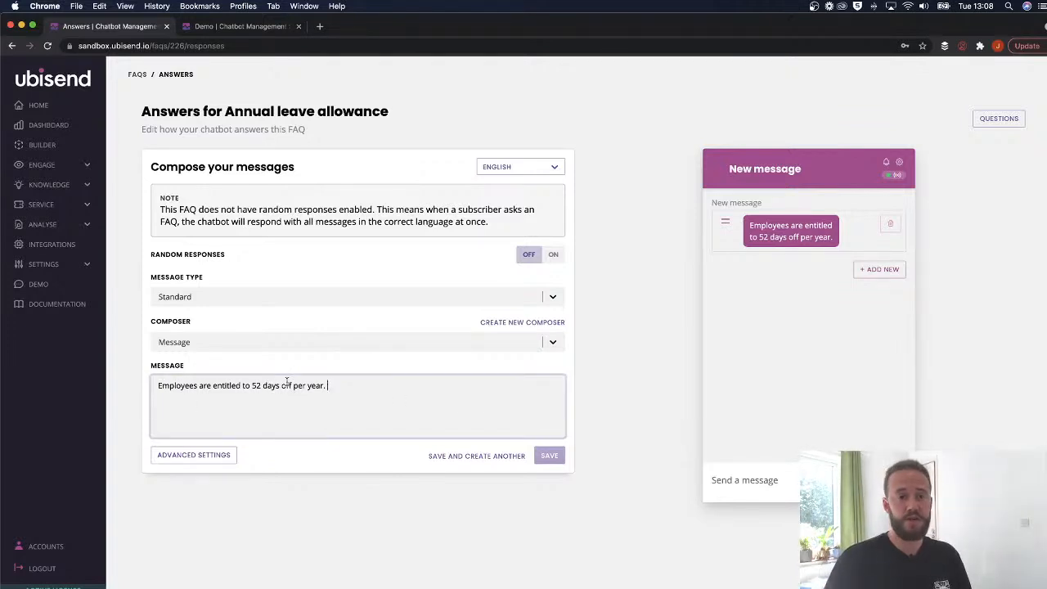
Switch the answer language to Deutsche and enter the placeholder message "dhmtmftm,ytu"
left_click(517, 169)
left_click(505, 212)
type("dhmtmftm,ytu")
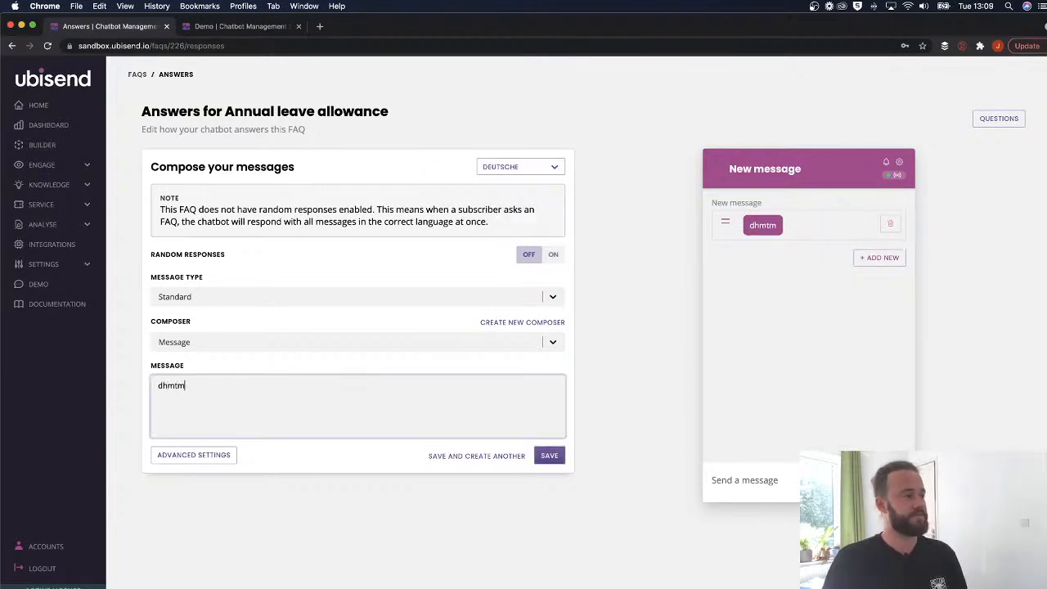
Add a second English answer message reading "Anything else I can help with?" and save the FAQ's answers
left_click(548, 167)
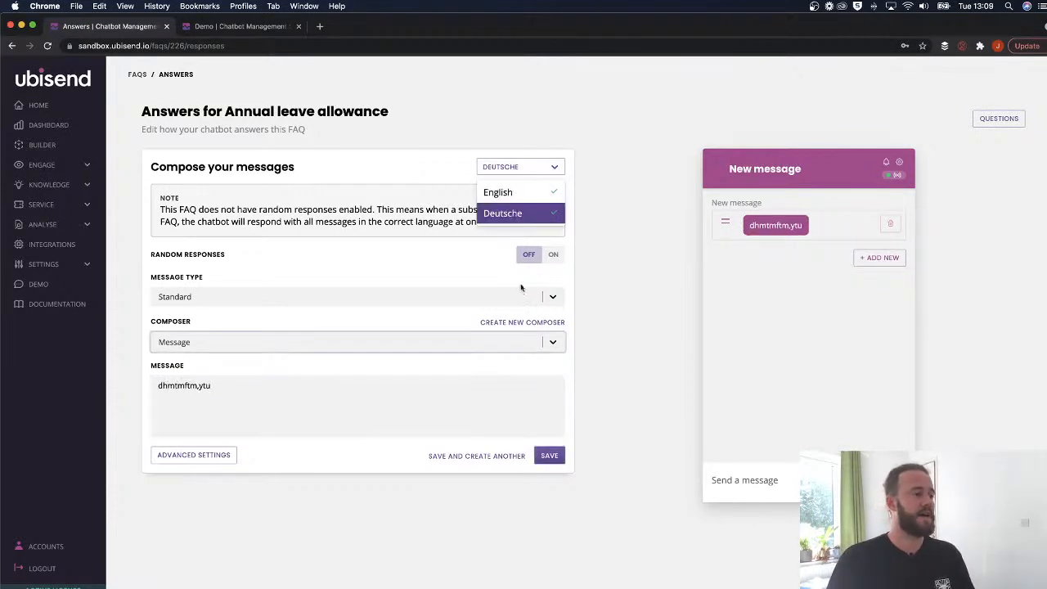
left_click(532, 192)
left_click(875, 275)
left_click(272, 415)
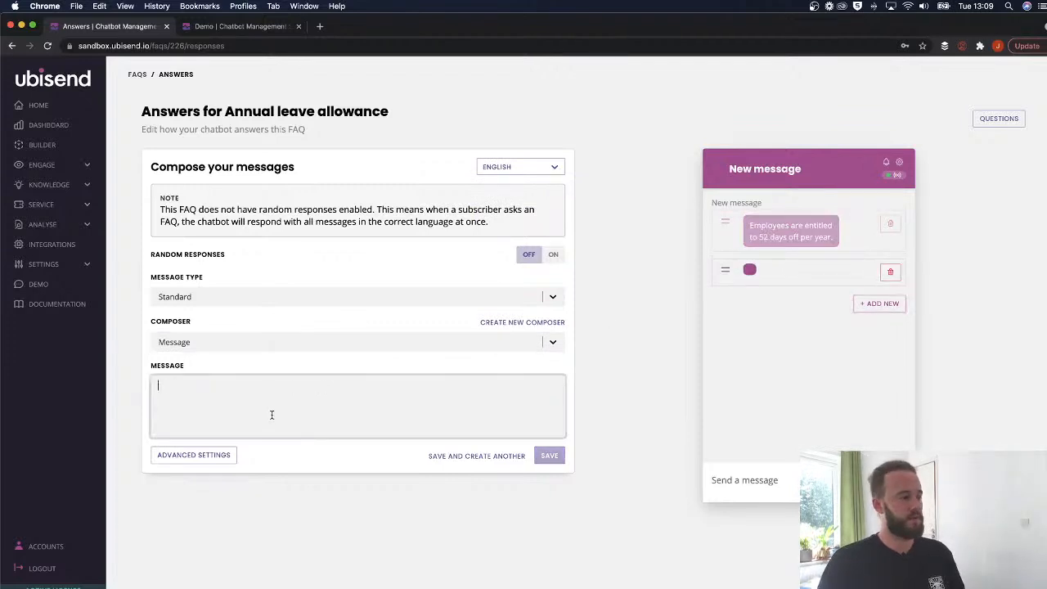
type("I")
key("BackSpace")
type("ANy")
key("BackSpace")
key("BackSpace")
type("nything else")
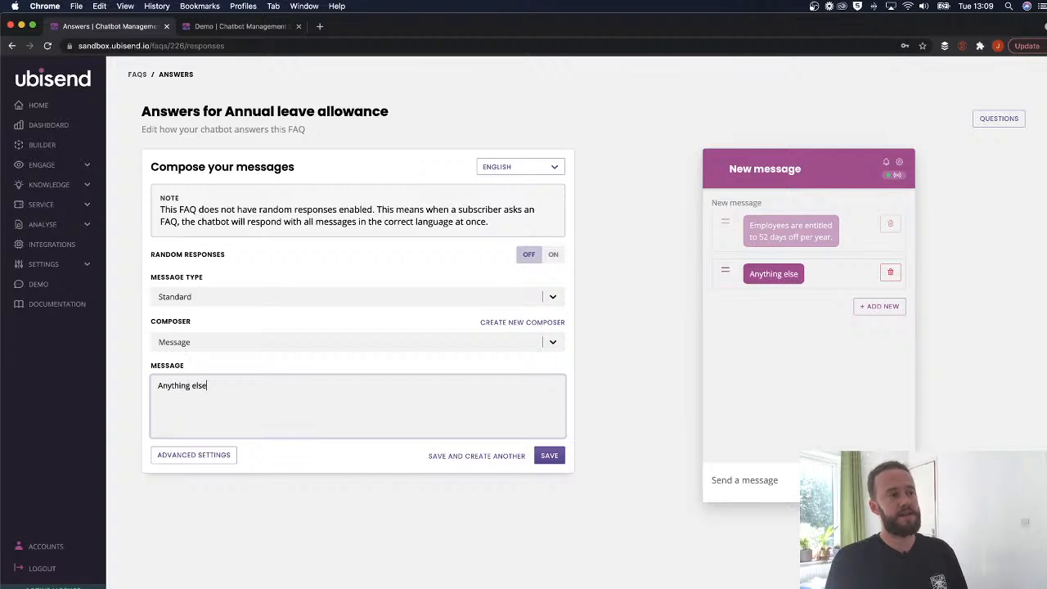
type(" I can eelp with>")
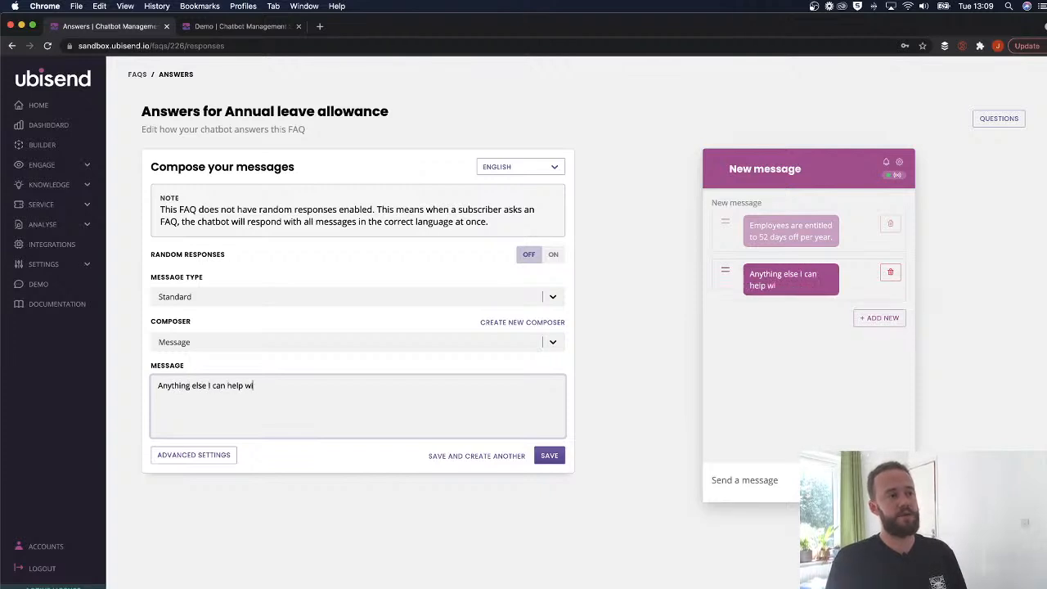
key("BackSpace")
key("BackSpace")
key("BackSpace")
type("th>")
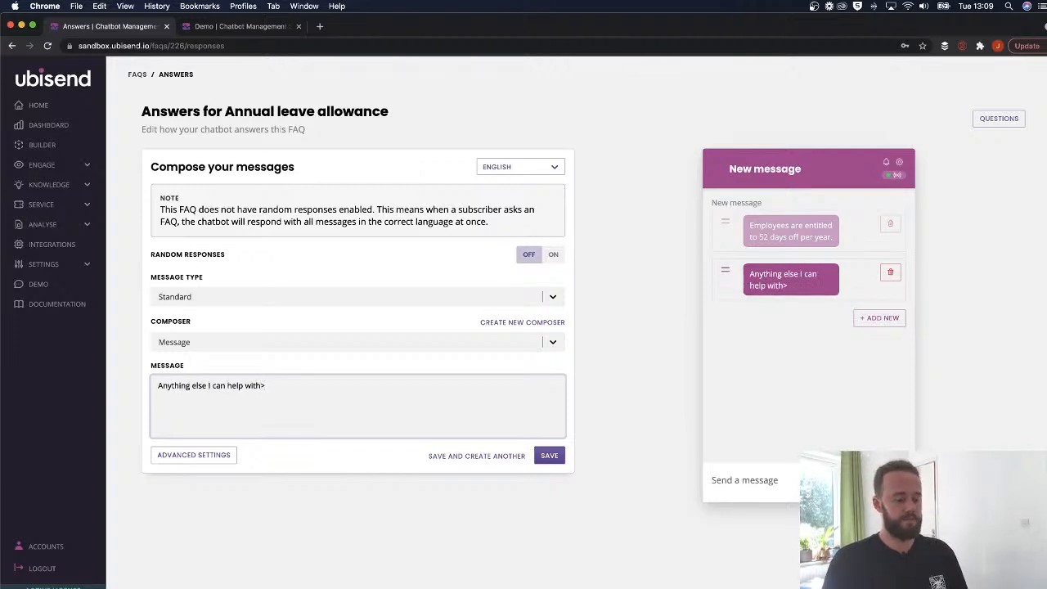
left_click(549, 455)
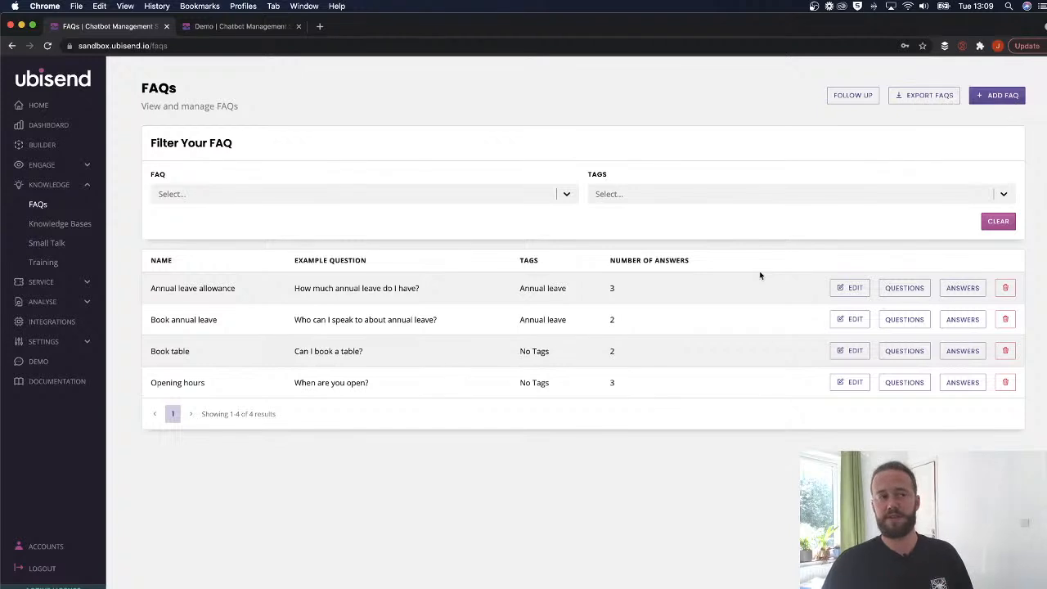
Copy the example question of the "Annual leave allowance" FAQ and send it in the chatbot demo in the other browser tab
left_click_drag(448, 292, 292, 288)
key("super+c")
left_click(244, 25)
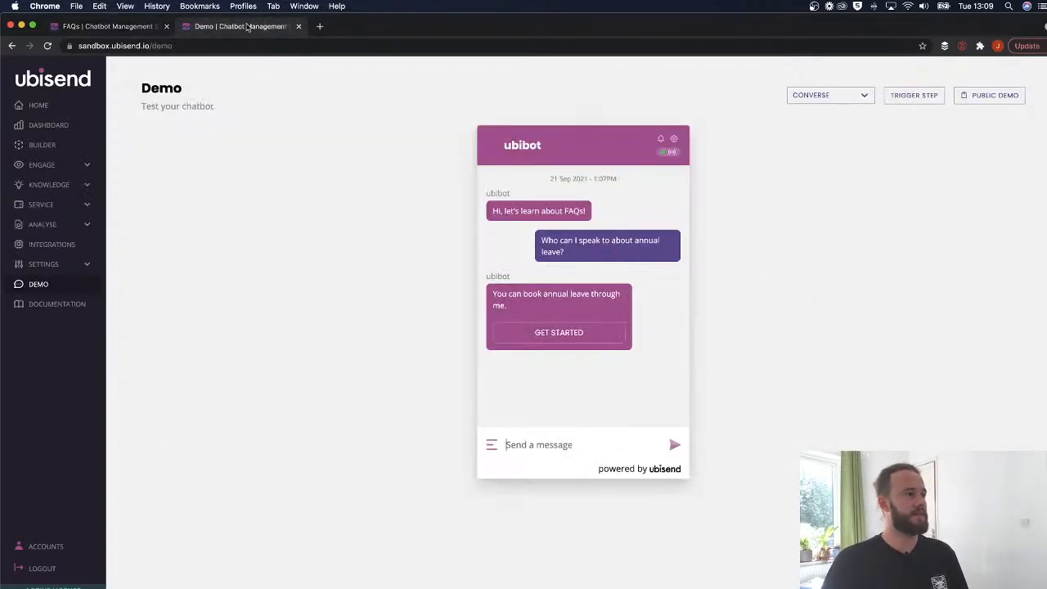
key("super+v")
key("Return")
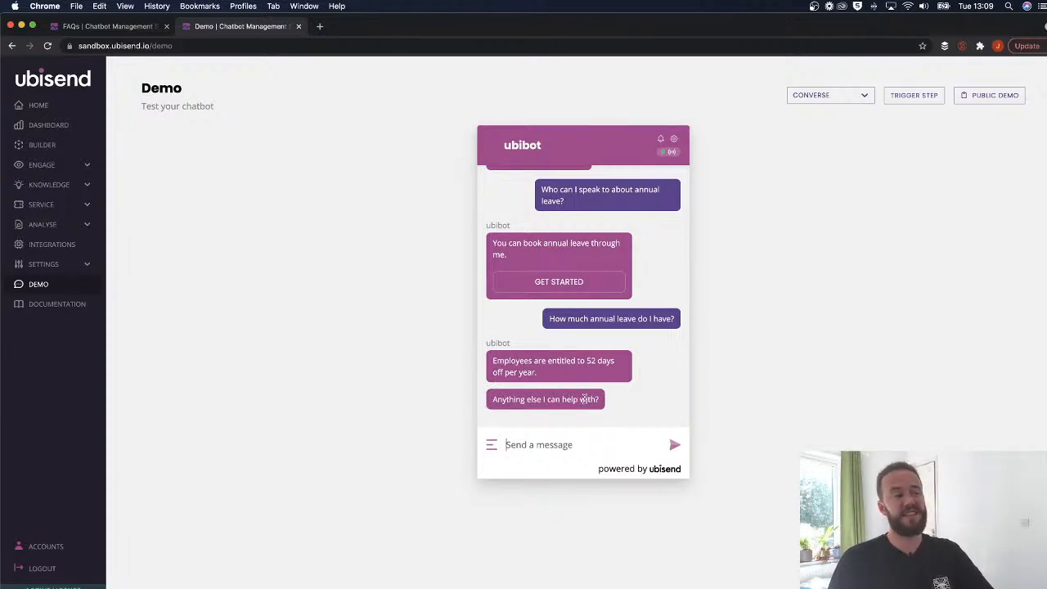
Review the chatbot's replies to both annual leave questions in the demo conversation
scroll(573, 331, "up", 1)
scroll(597, 297, "down", 1)
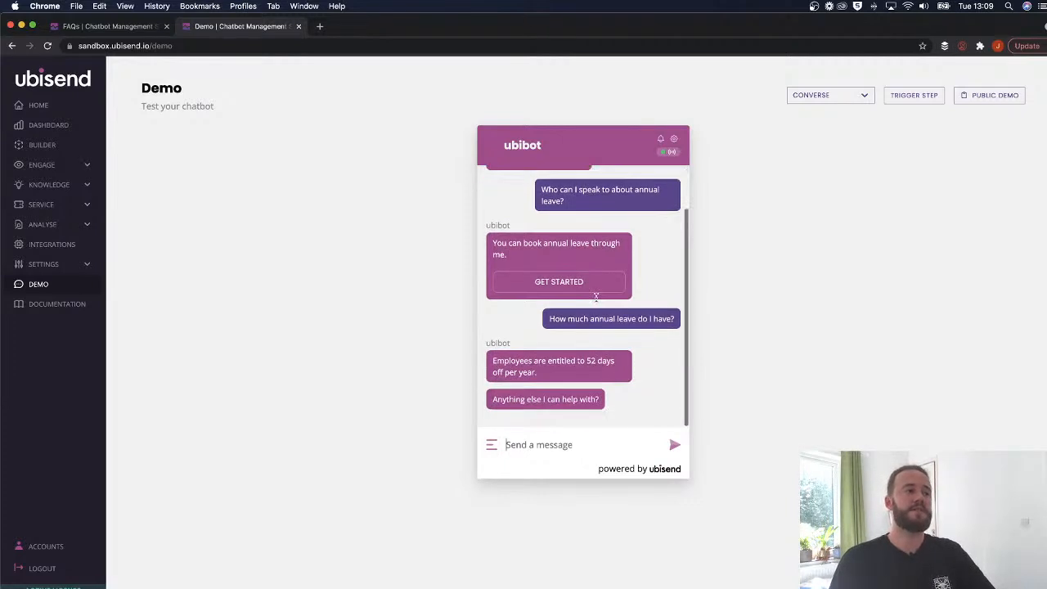
left_click_drag(554, 374, 492, 358)
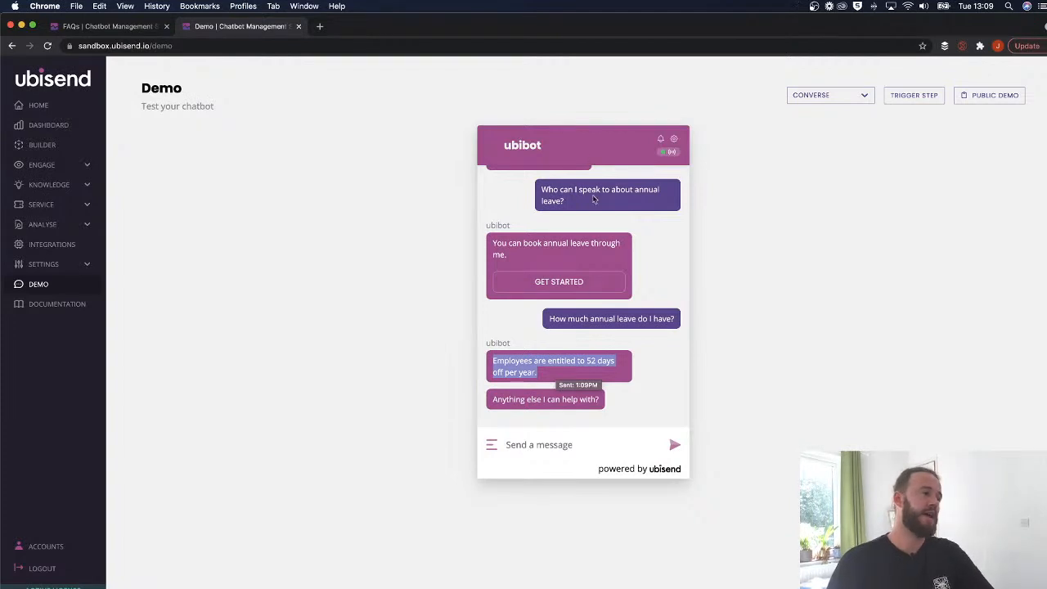
left_click(582, 257)
scroll(576, 270, "up", 1)
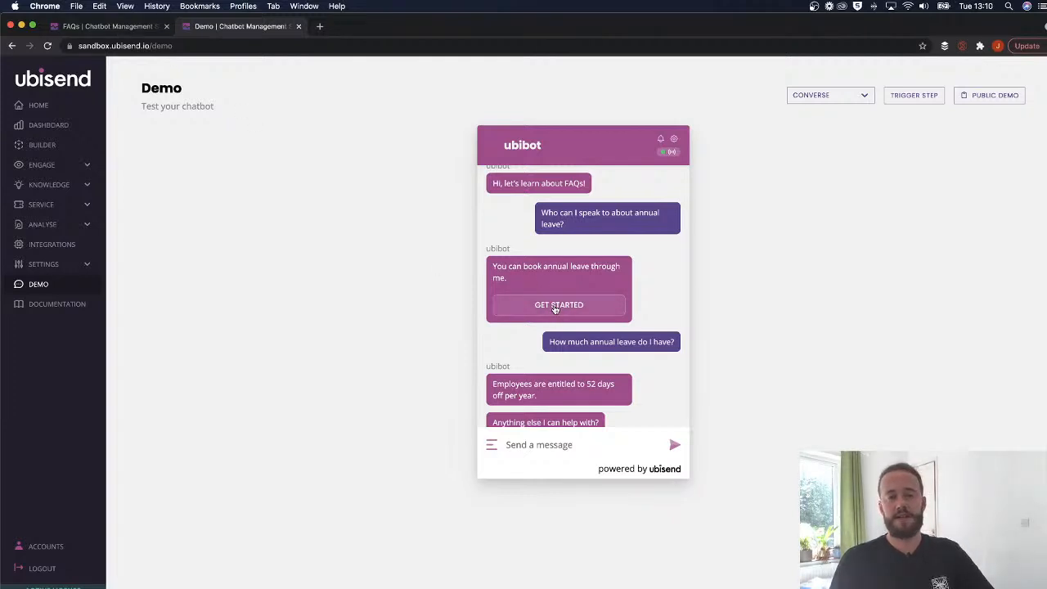
Open the answers of the "Book annual leave" FAQ and copy the Get started button's postback value
left_click(147, 27)
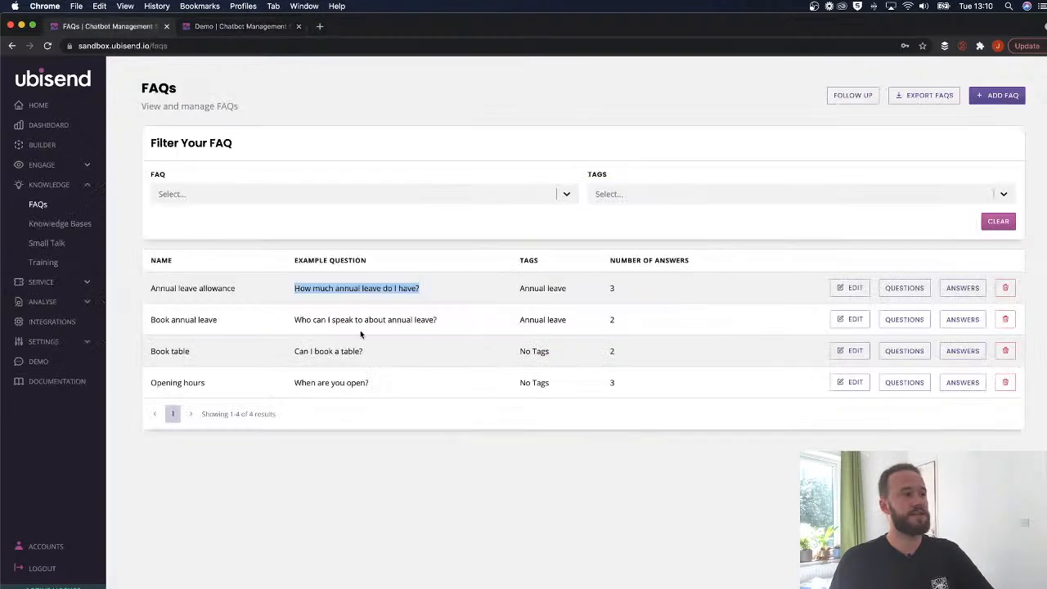
left_click(963, 319)
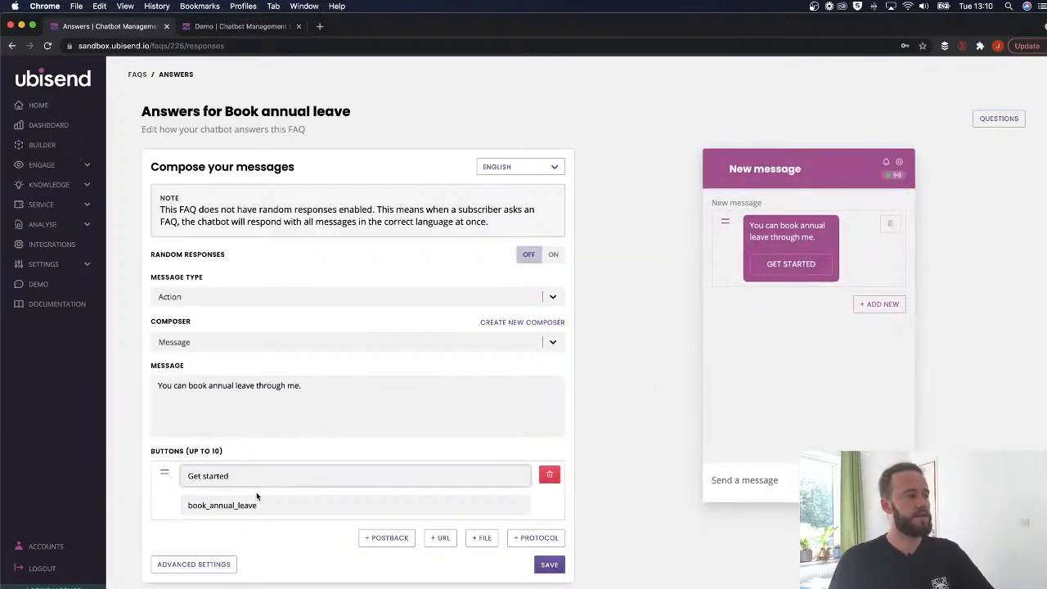
left_click_drag(260, 505, 188, 505)
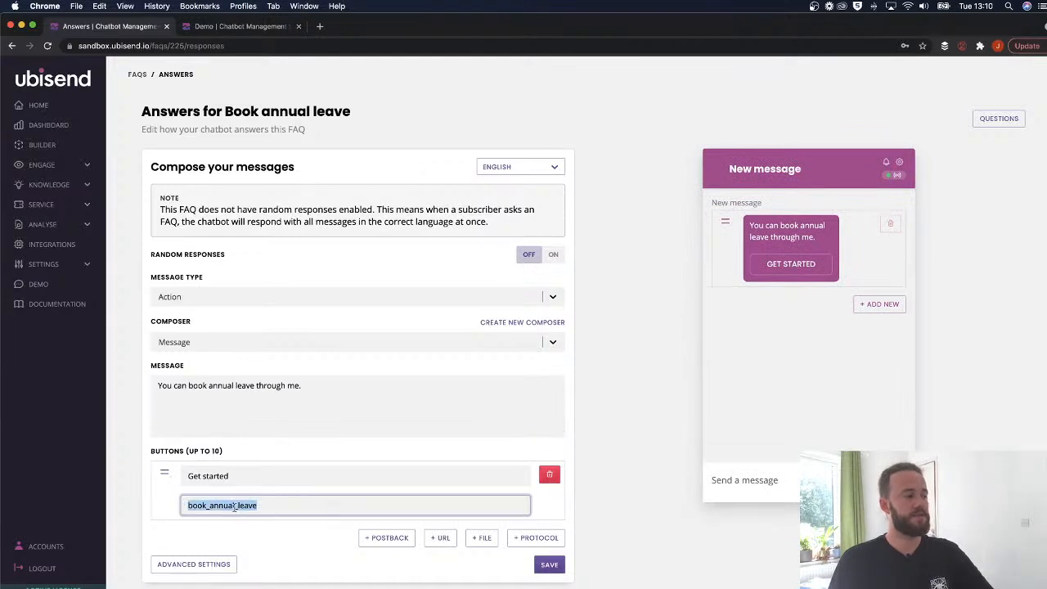
Open the Builder in a new browser tab and start a conversation named "Booking annual leave", described as "This conversation helps employees book annual leave"
right_click(54, 144)
left_click(82, 149)
left_click(344, 29)
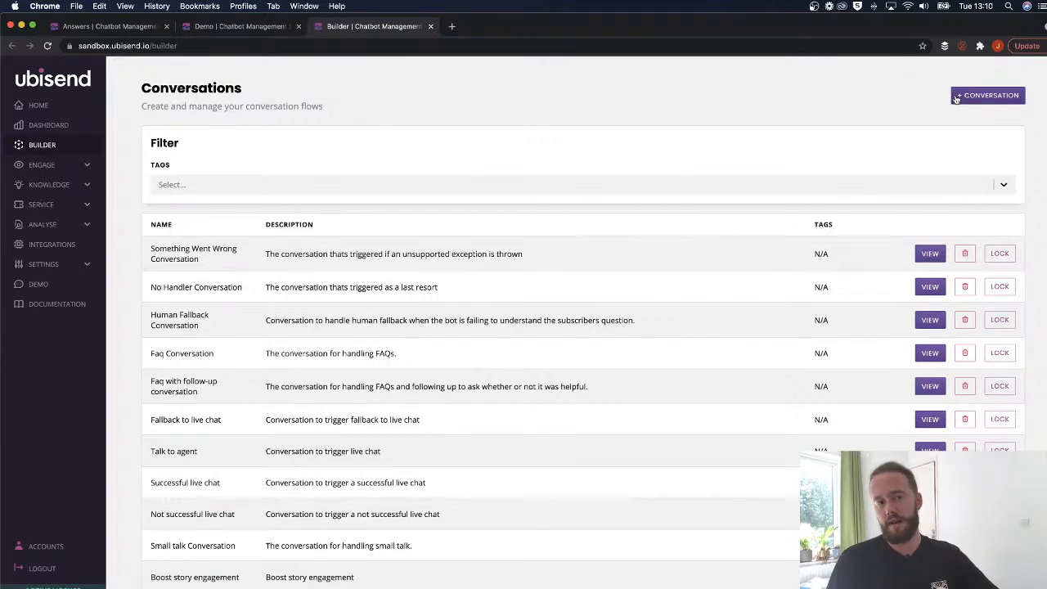
left_click(988, 96)
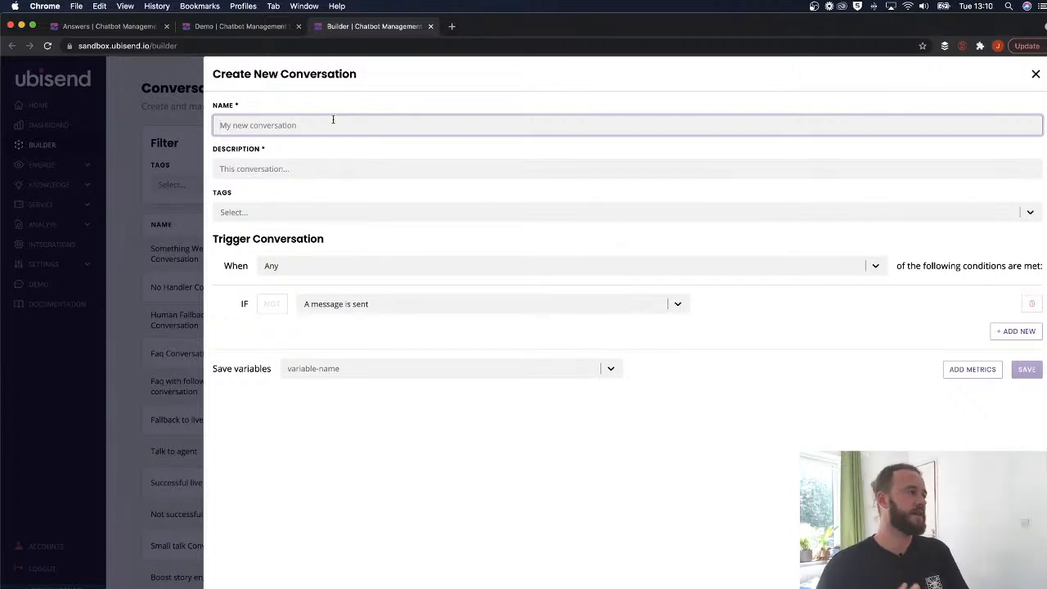
type("Booking ")
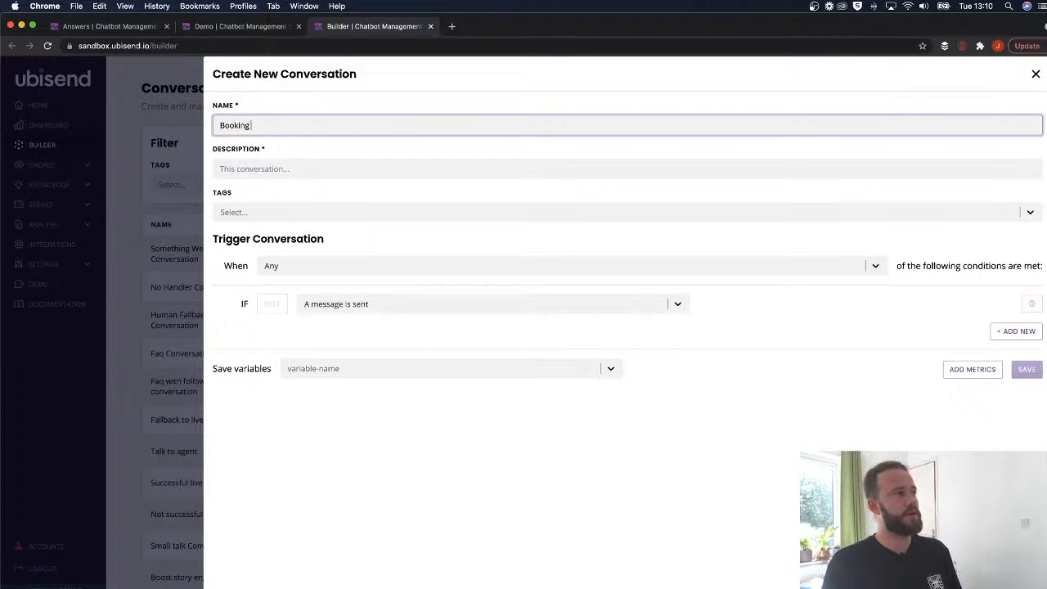
type("annual leave")
key("Tab")
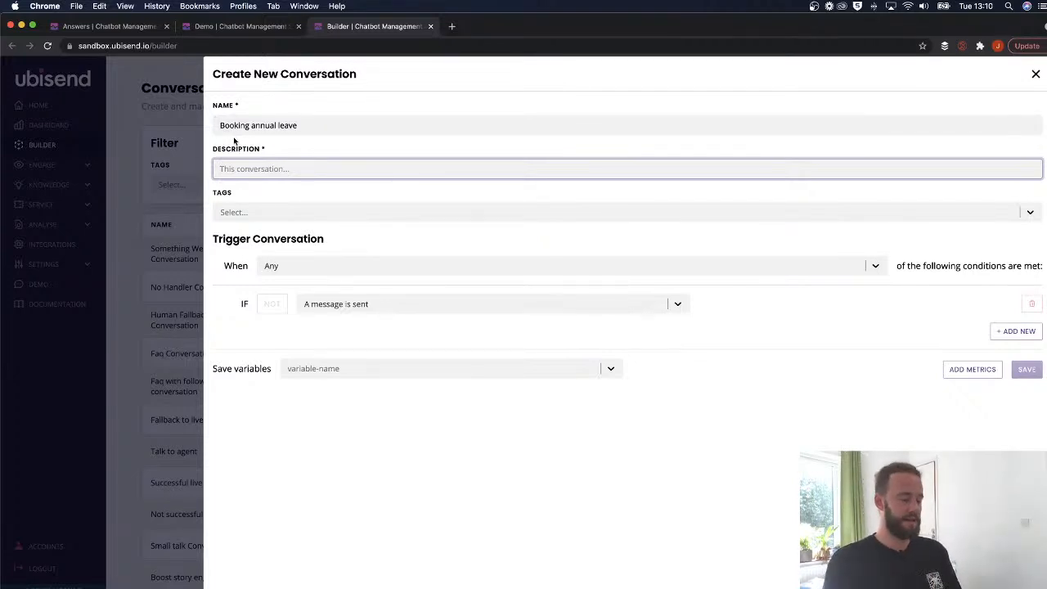
type("This conversation")
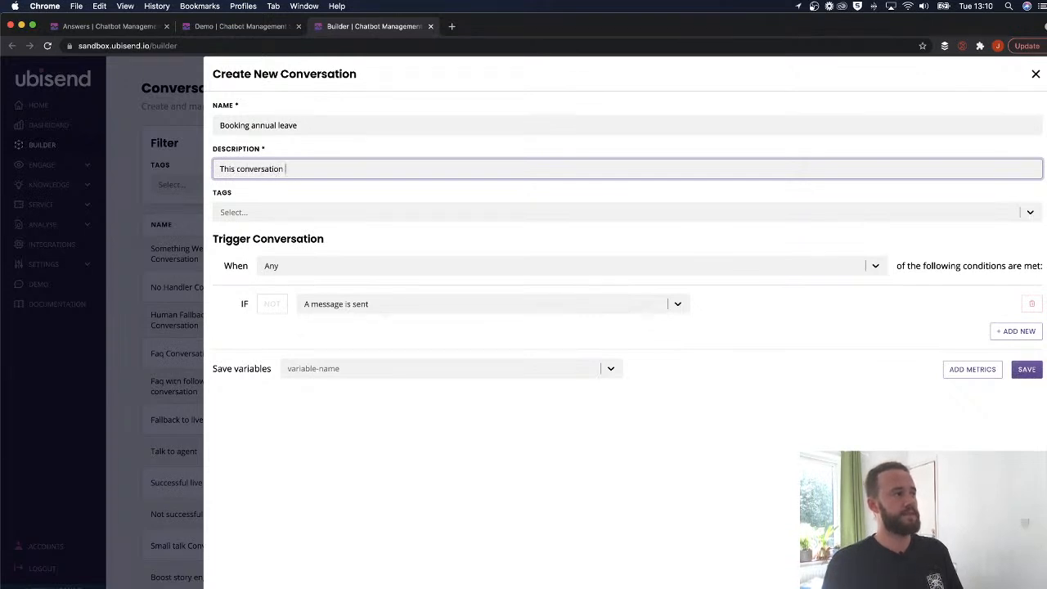
type(" helps employees book annual leave")
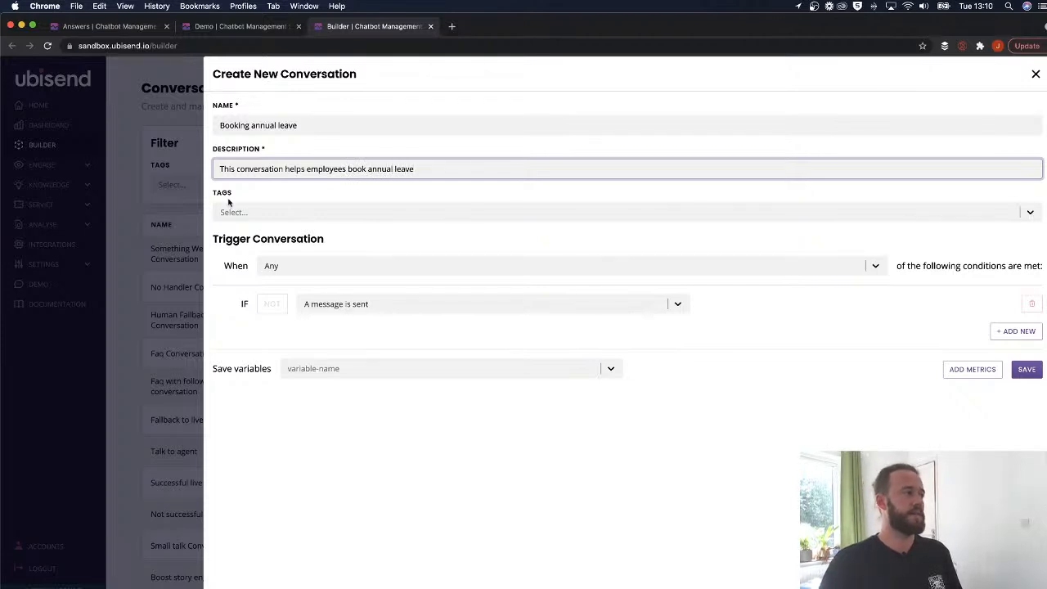
Tag the new conversation "annual leave" and keep its trigger matching at Any
left_click(237, 212)
type("annual leave")
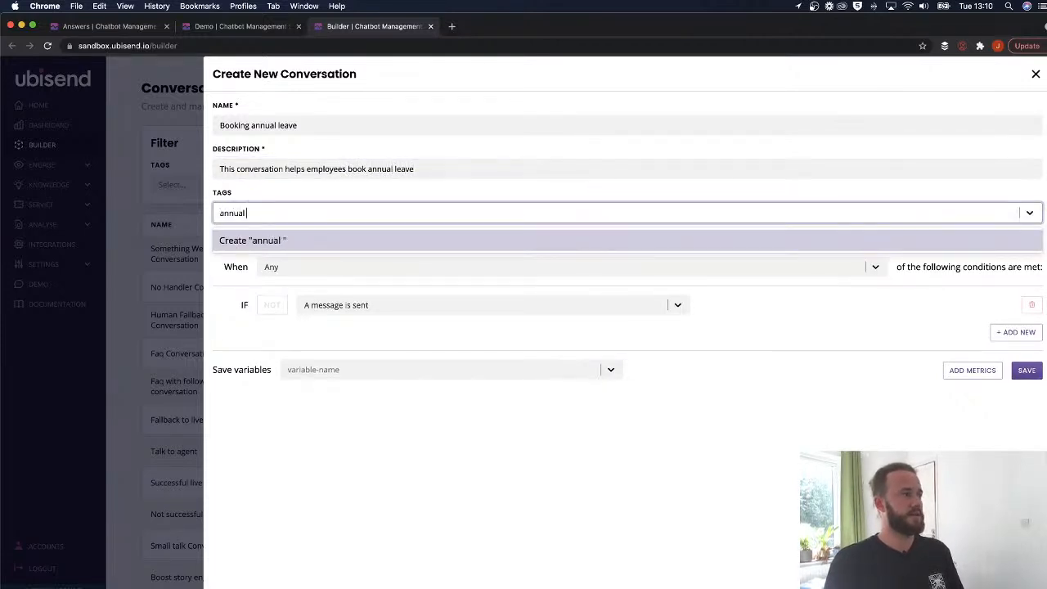
key("Return")
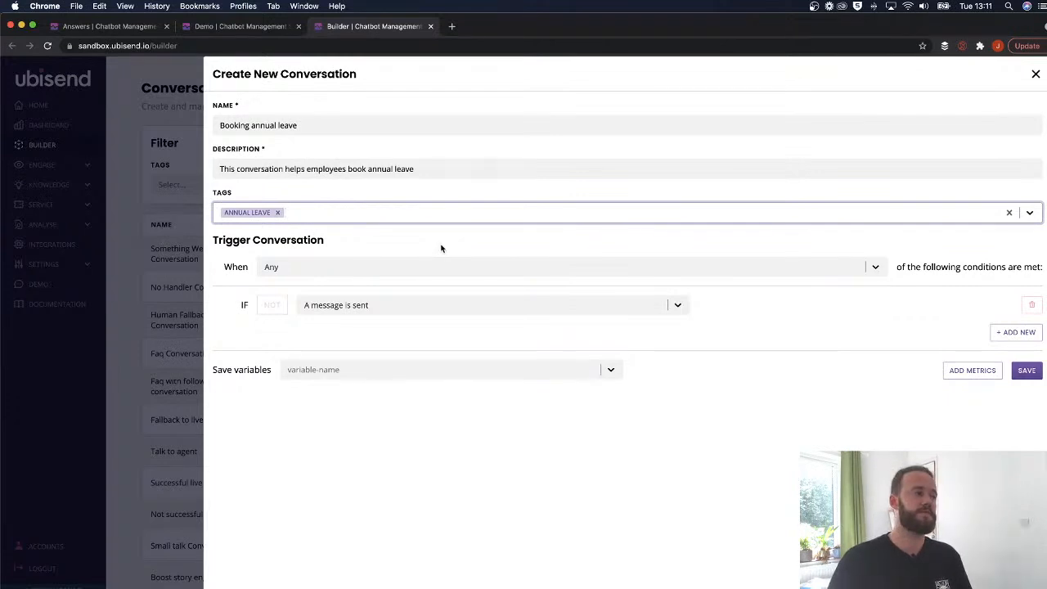
left_click(428, 267)
left_click(285, 294)
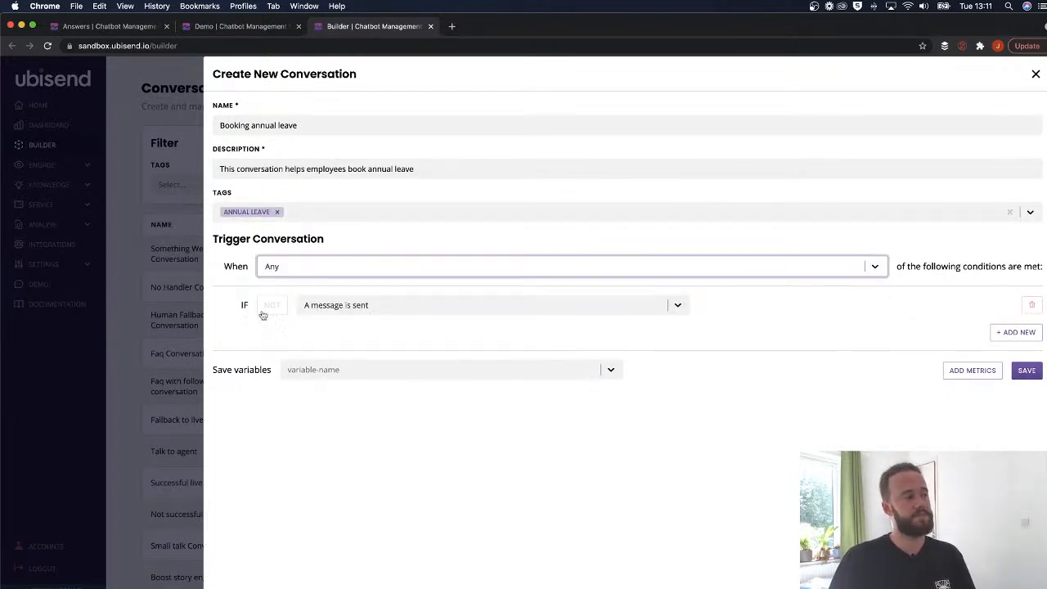
Set the conversation's trigger condition to Message Equals "book_annual_leave"
left_click(354, 304)
left_click(346, 348)
left_click(516, 304)
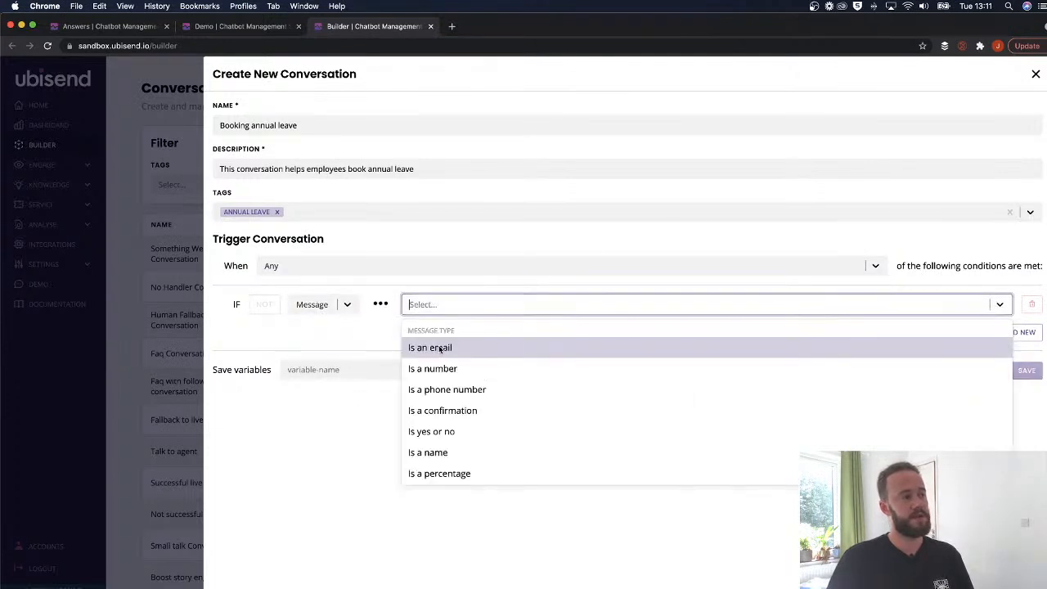
type("equ")
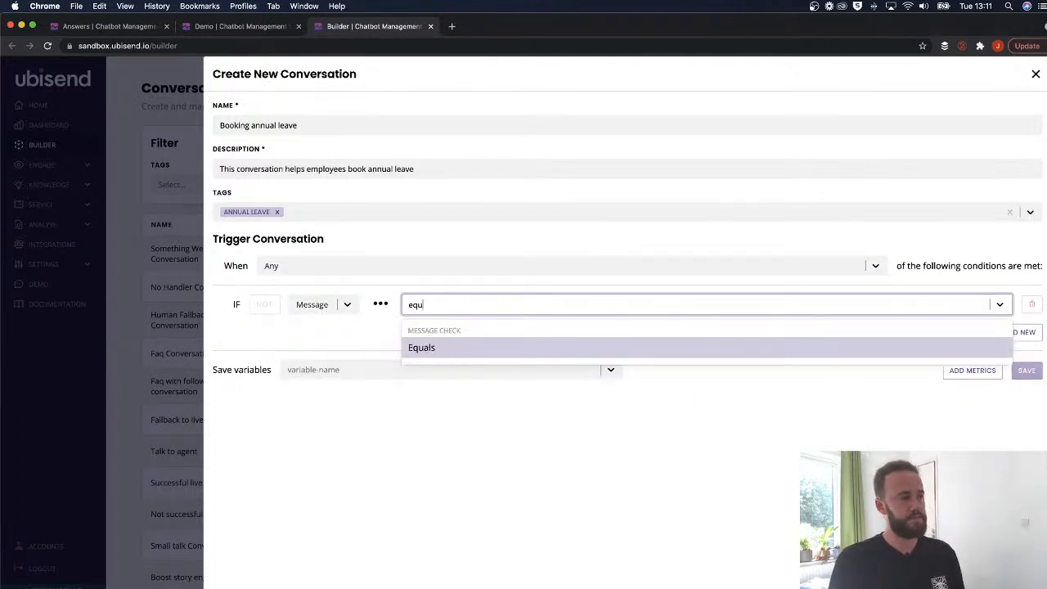
left_click(427, 350)
left_click(707, 308)
type("book_annual_leave")
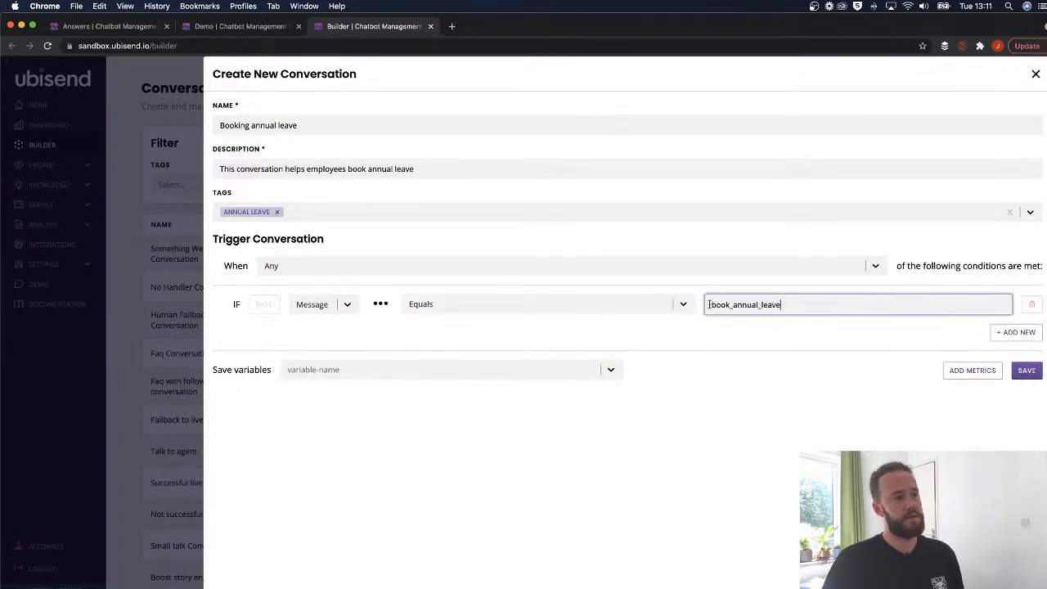
Compare the trigger value with the Get started button's postback in the FAQ answer and save the new conversation
left_click(121, 27)
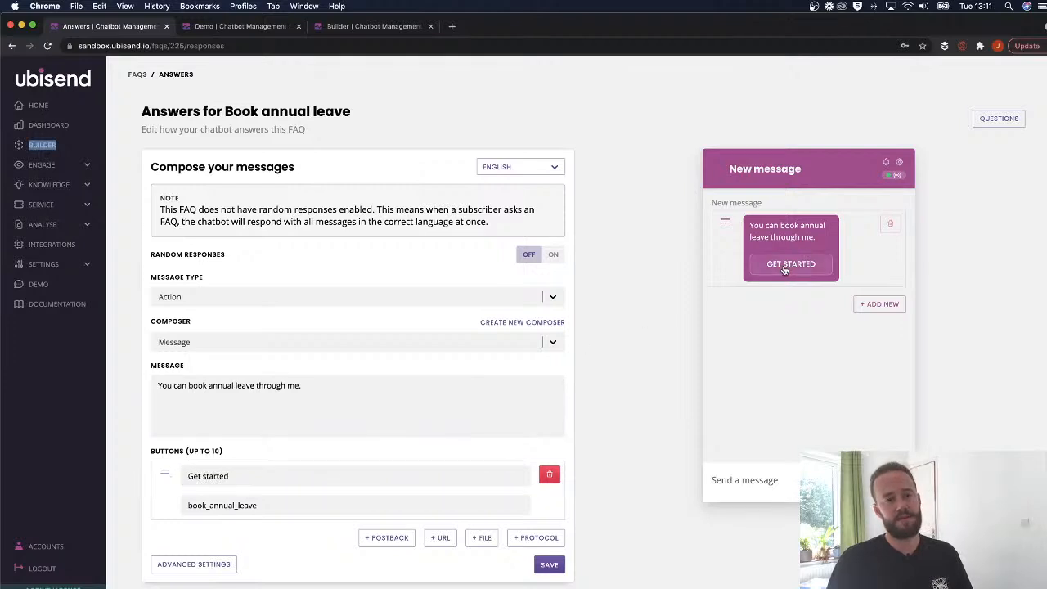
double_click(256, 505)
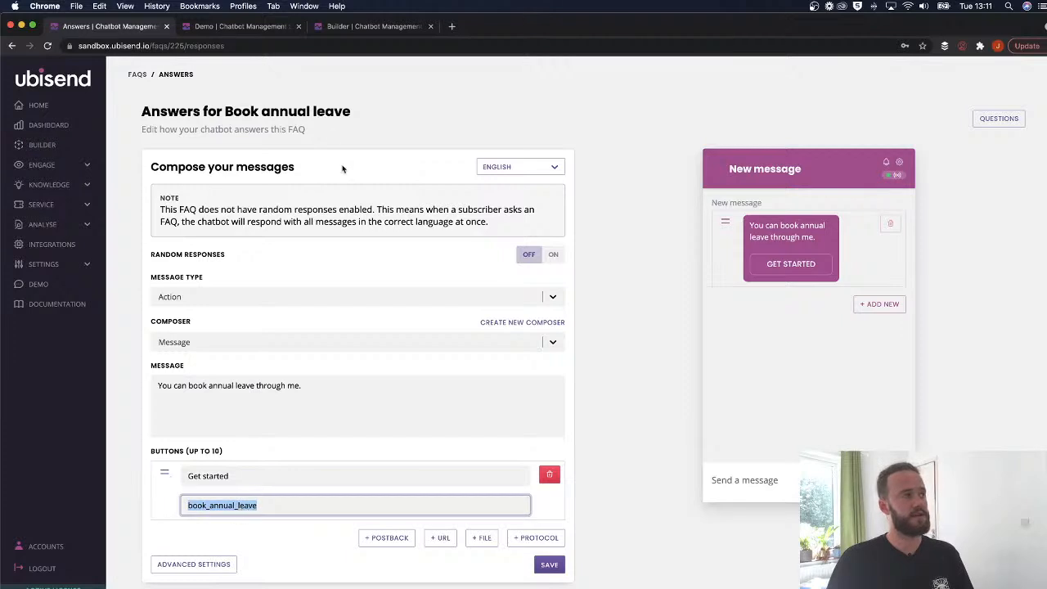
left_click(372, 26)
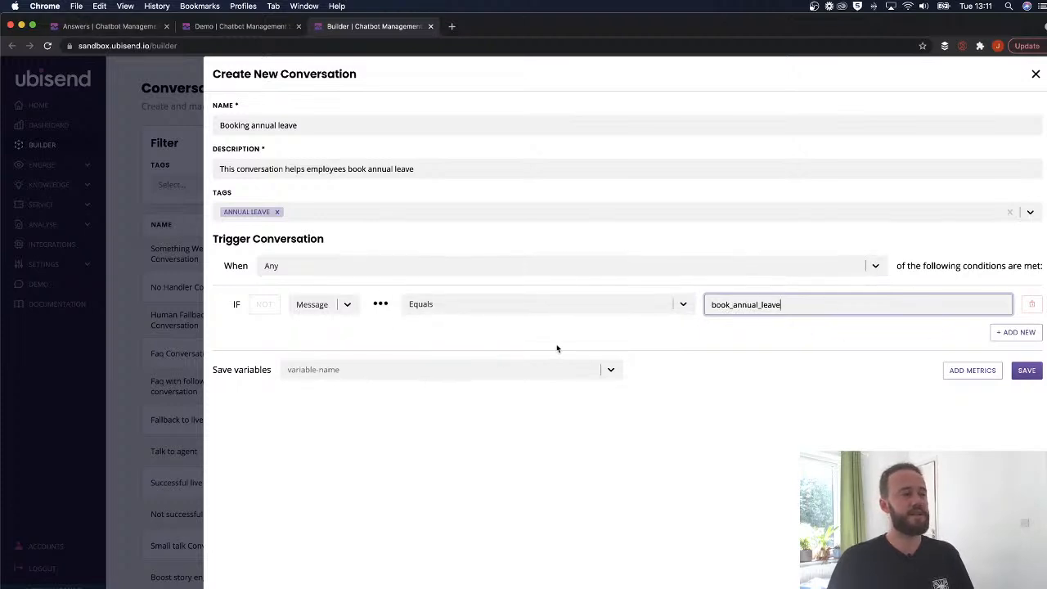
left_click(1027, 370)
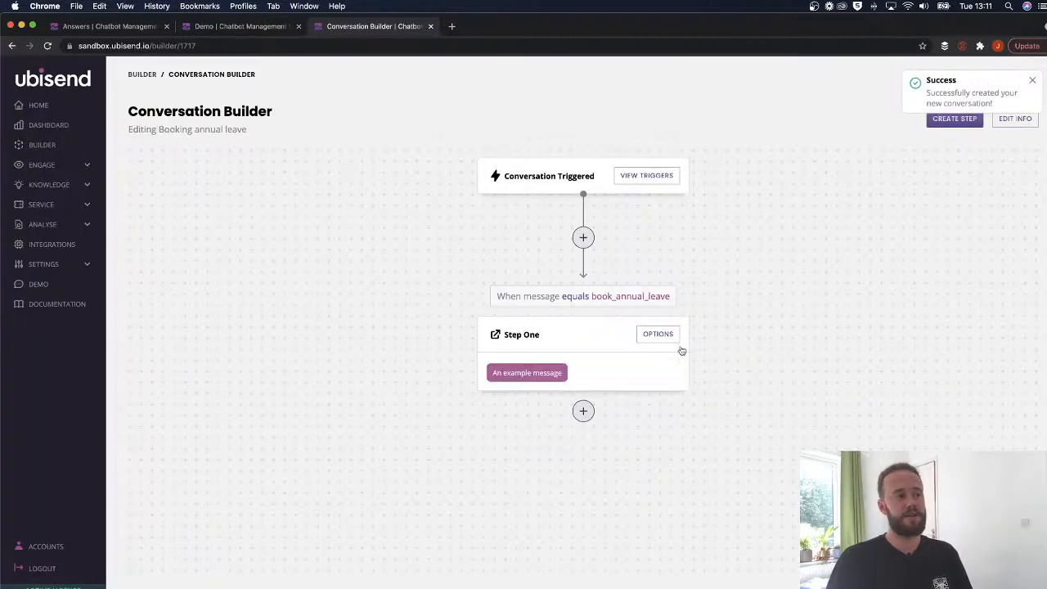
Replace Step One's example message with "Ok, what is the start date of your time off?"
left_click(643, 334)
left_click(196, 425)
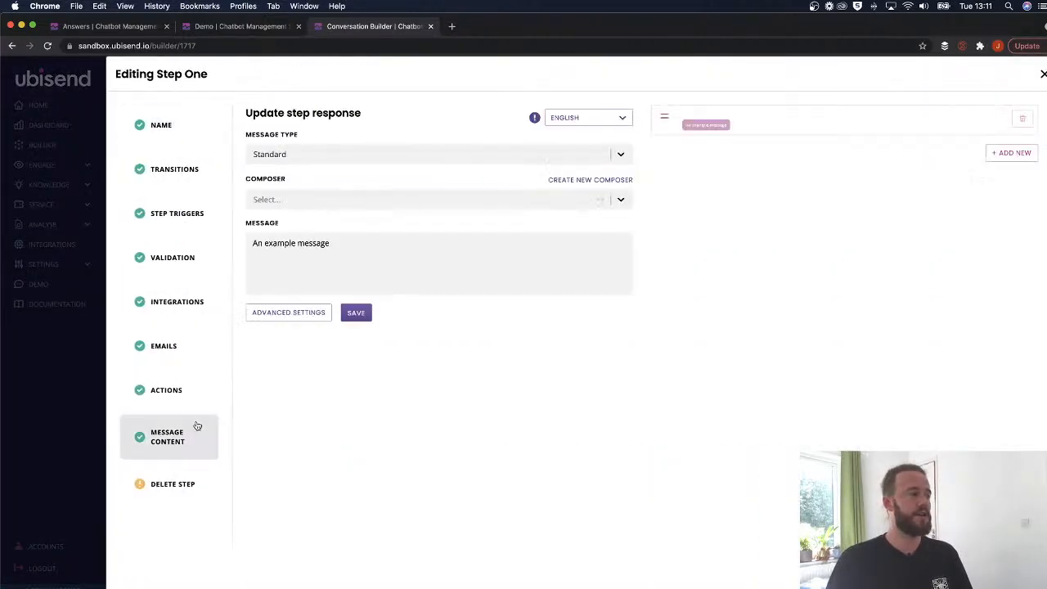
triple_click(353, 242)
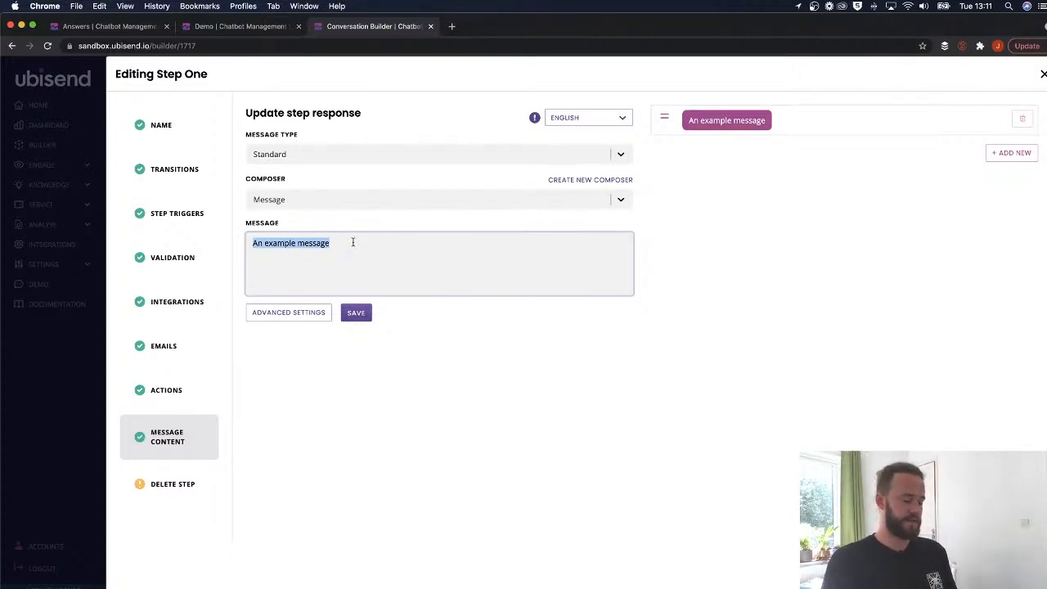
type("Ok, how many d")
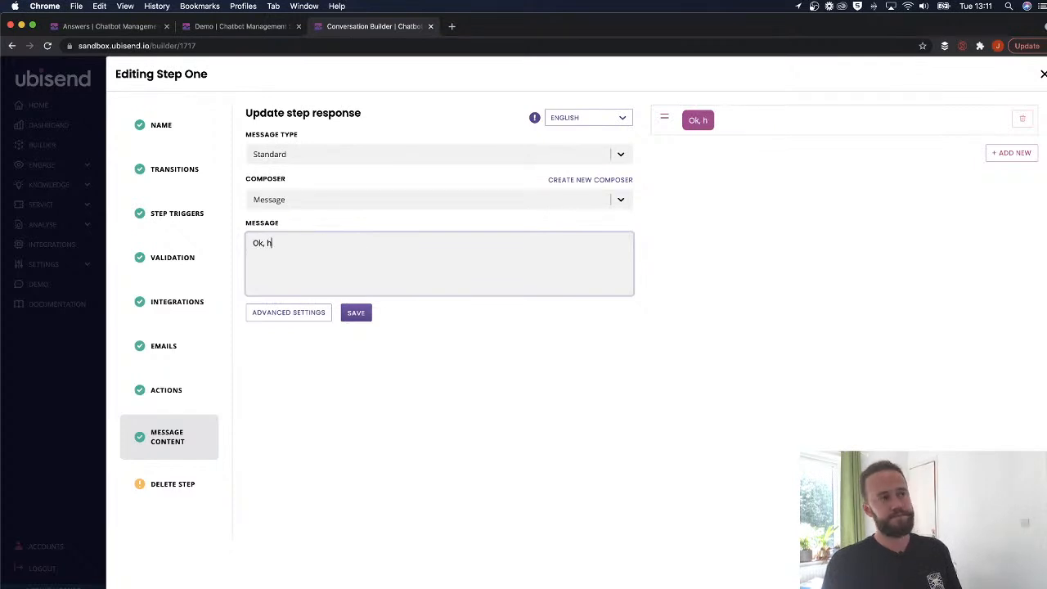
key("BackSpace")
key("BackSpace")
key("BackSpace")
key("BackSpace")
key("BackSpace")
key("BackSpace")
key("BackSpace")
key("BackSpace")
key("BackSpace")
key("BackSpace")
type("when")
key("BackSpace")
key("BackSpace")
key("BackSpace")
key("BackSpace")
type("what is the start date of your")
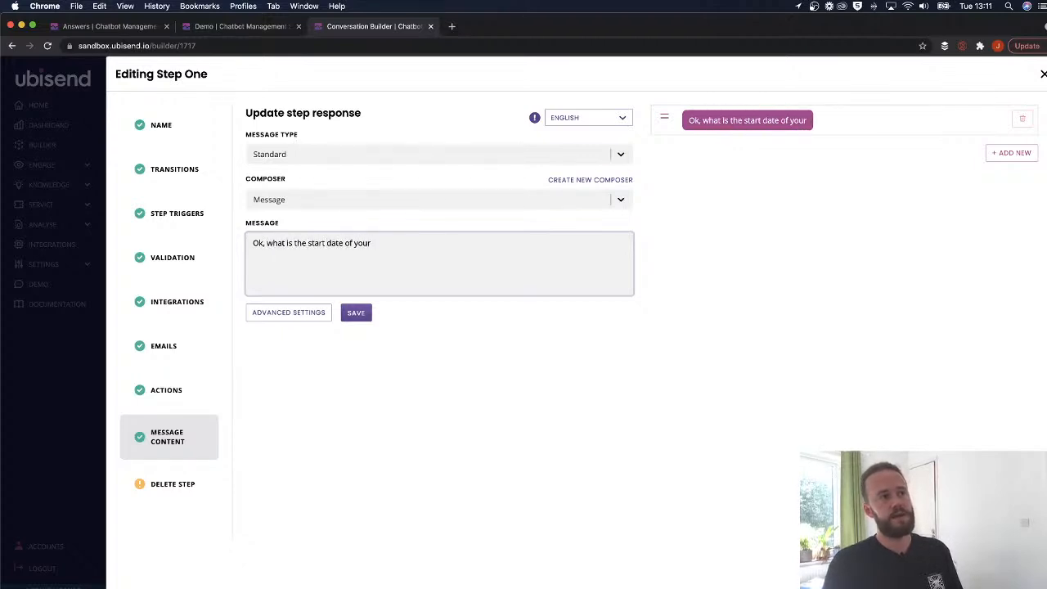
type(" time off?")
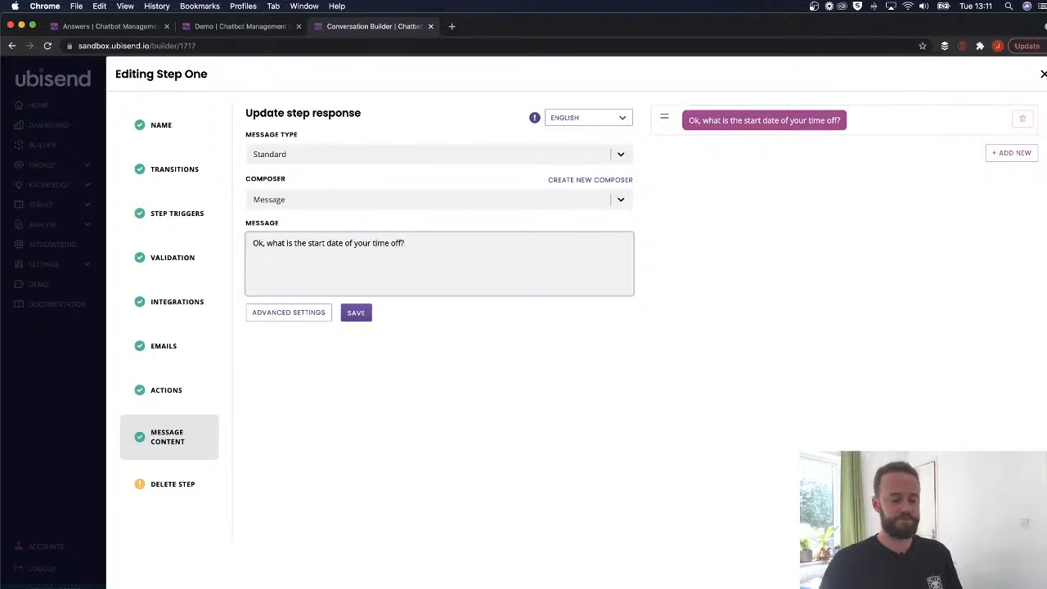
Set the Step One message's composer to Date, save the step and close its editor
left_click(309, 199)
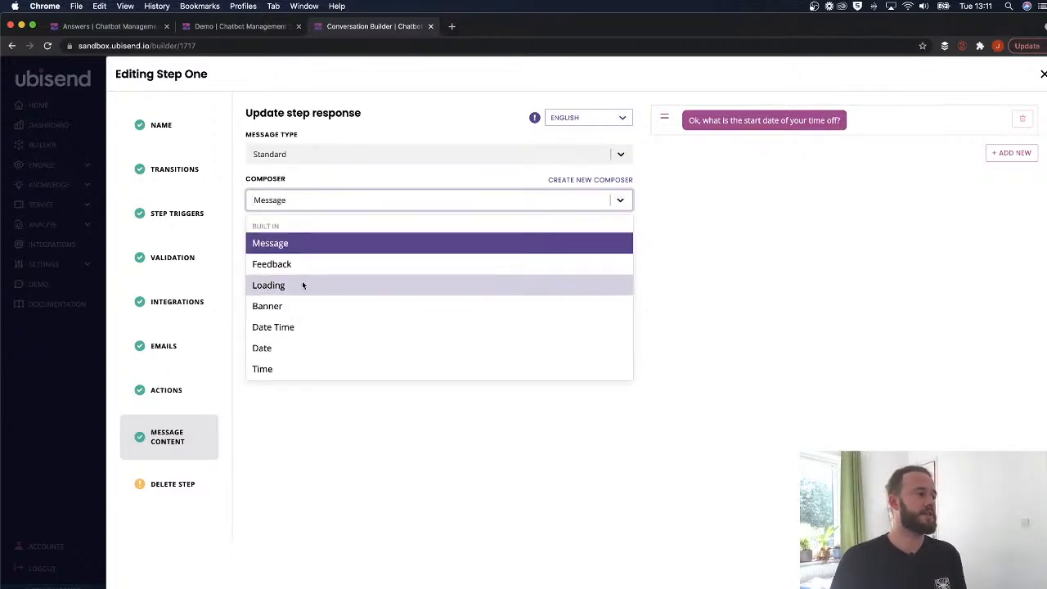
left_click(298, 347)
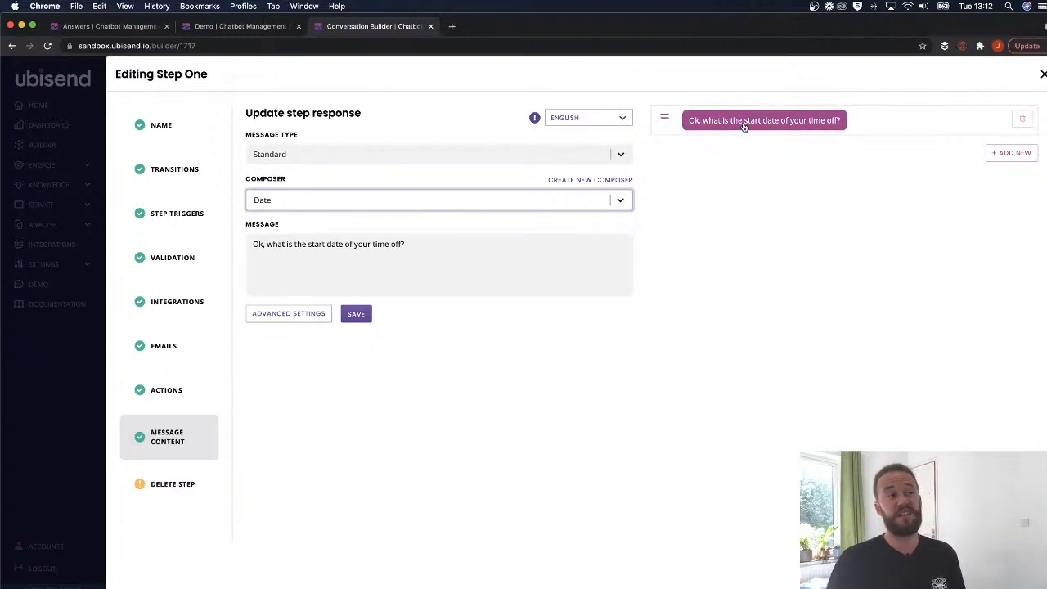
left_click(356, 314)
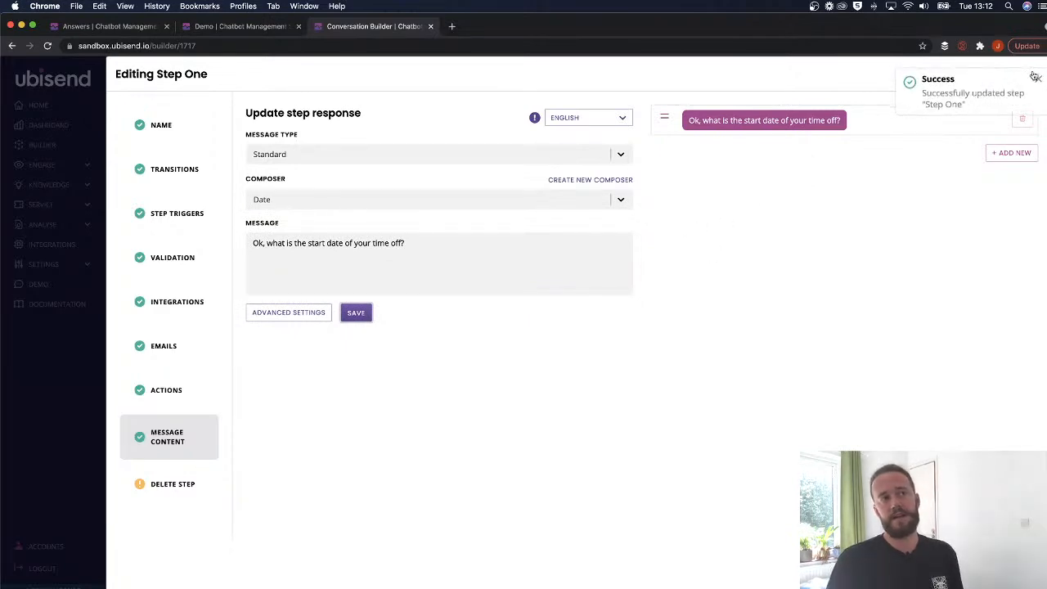
left_click(1039, 76)
left_click(1043, 76)
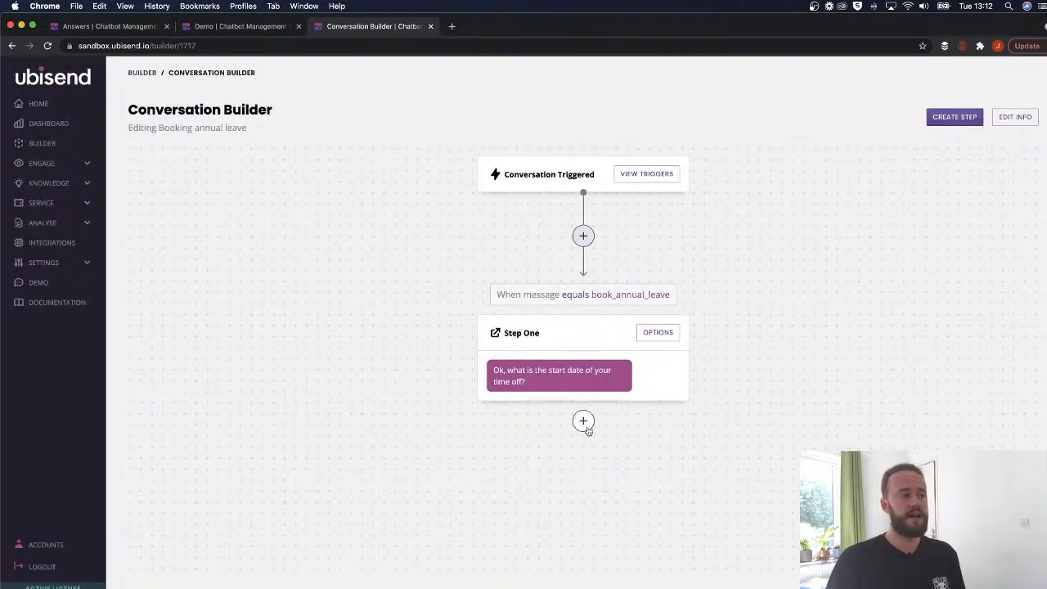
Add a new step after Step One with the condition Message Is a date
left_click(585, 421)
left_click(402, 268)
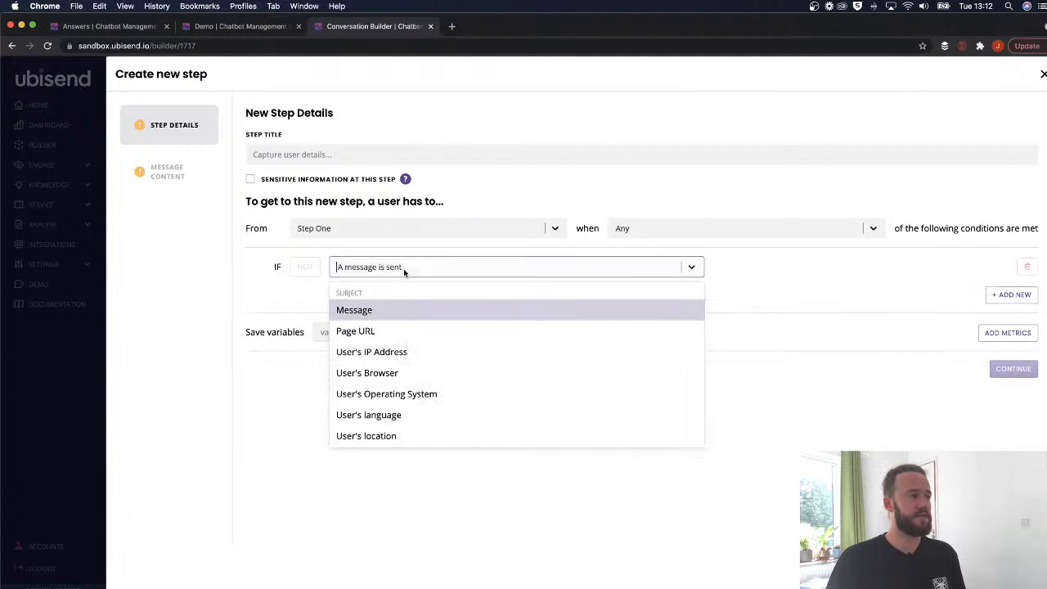
left_click(365, 309)
left_click(567, 271)
type("eq")
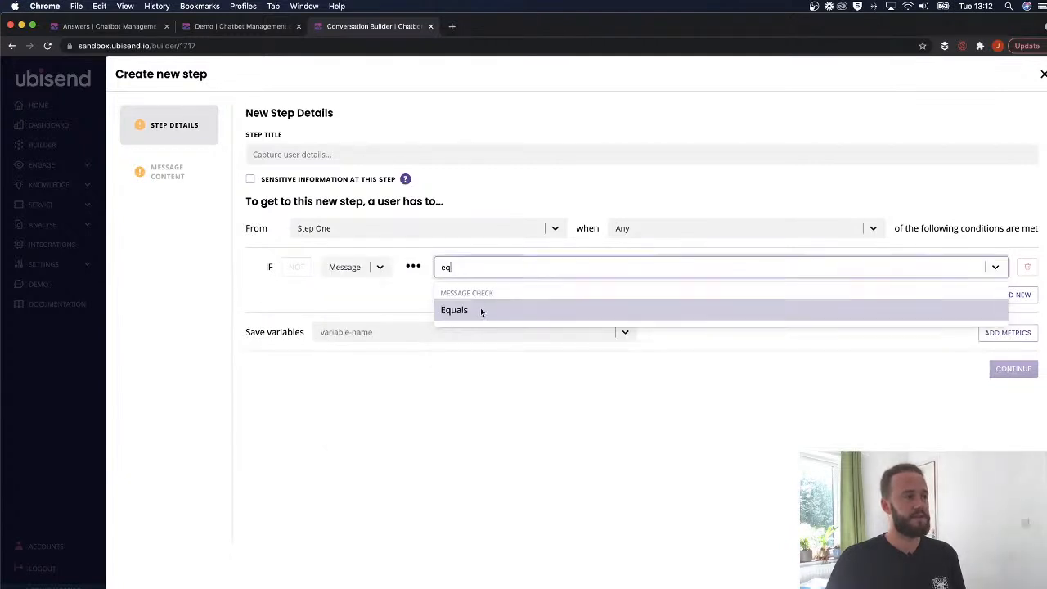
left_click(482, 309)
left_click(736, 273)
left_click(630, 270)
scroll(520, 346, "down", 3)
scroll(502, 357, "down", 4)
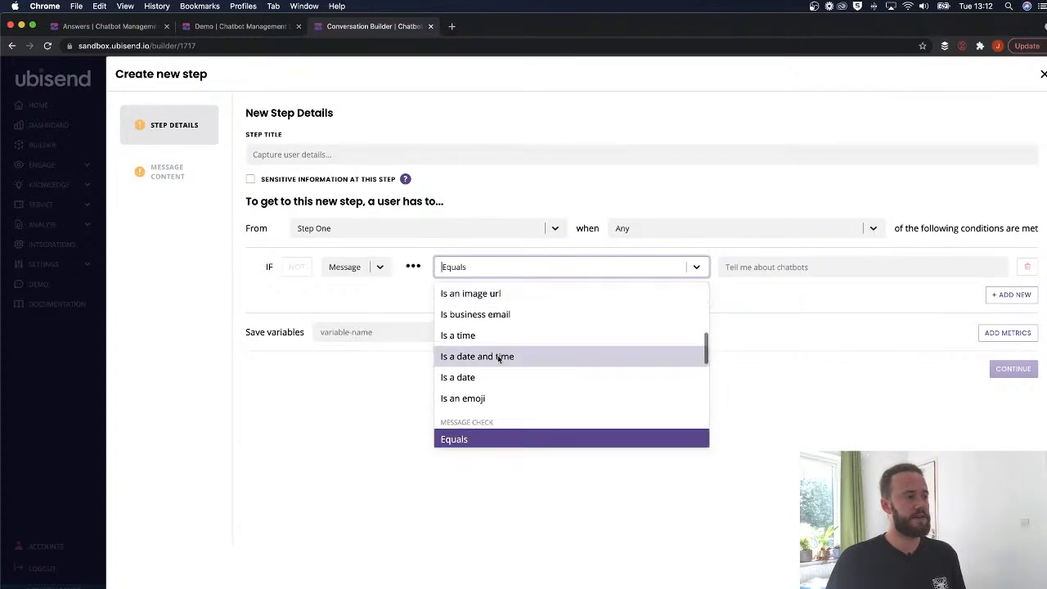
left_click(479, 374)
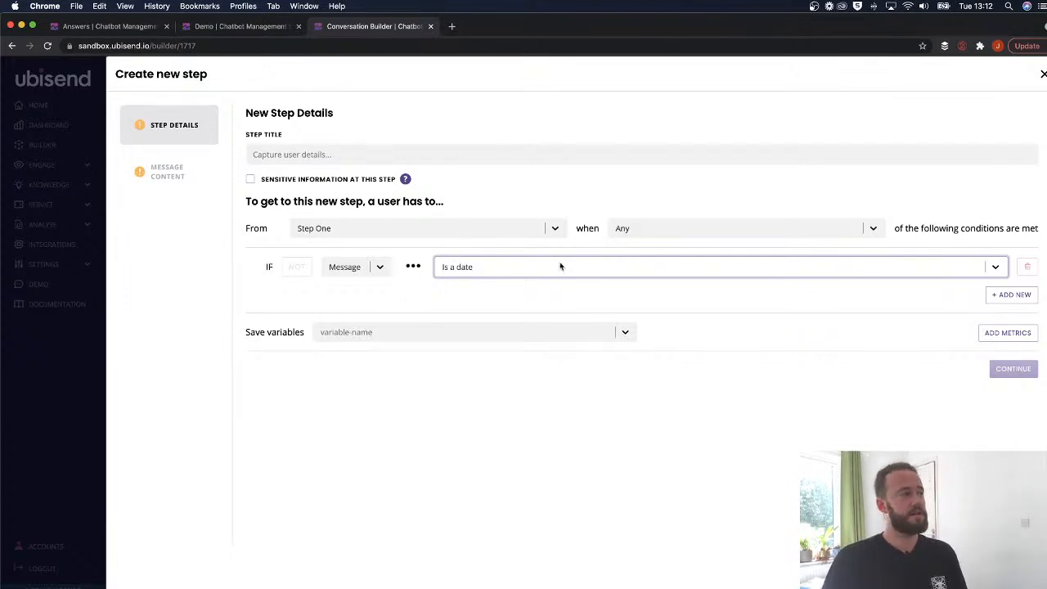
Title the new step "Return to office date" and continue to its message content
left_click(288, 149)
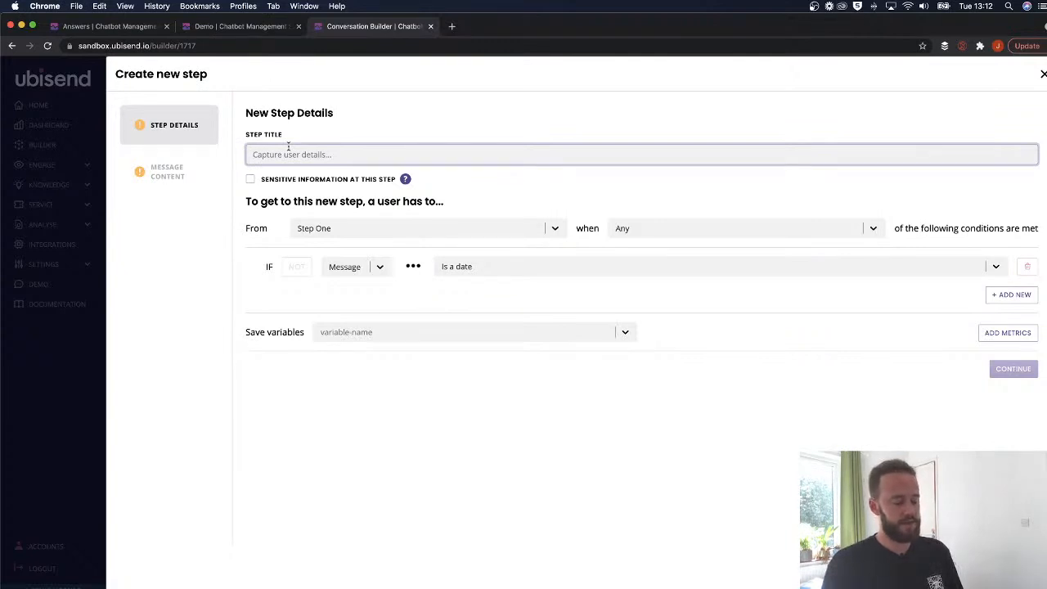
type("Retur")
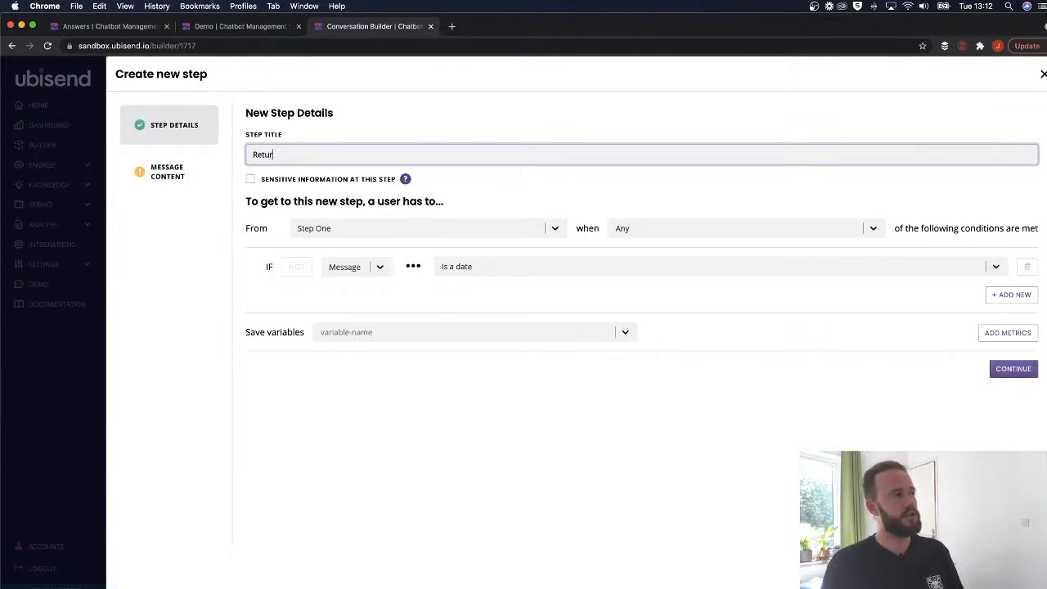
type("n to office date")
left_click(1014, 369)
left_click(348, 248)
type("And when")
key("BackSpace")
key("BackSpace")
key("BackSpace")
key("BackSpace")
key("BackSpace")
key("BackSpace")
key("BackSpace")
key("BackSpace")
type("Thank")
key("BackSpace")
key("BackSpace")
key("BackSpace")
key("BackSpace")
key("BackSpace")
Write the Return to office date step's English message as "Thanks, and when do you return to the office?"
type("Thanks")
key("BackSpace")
type("ks")
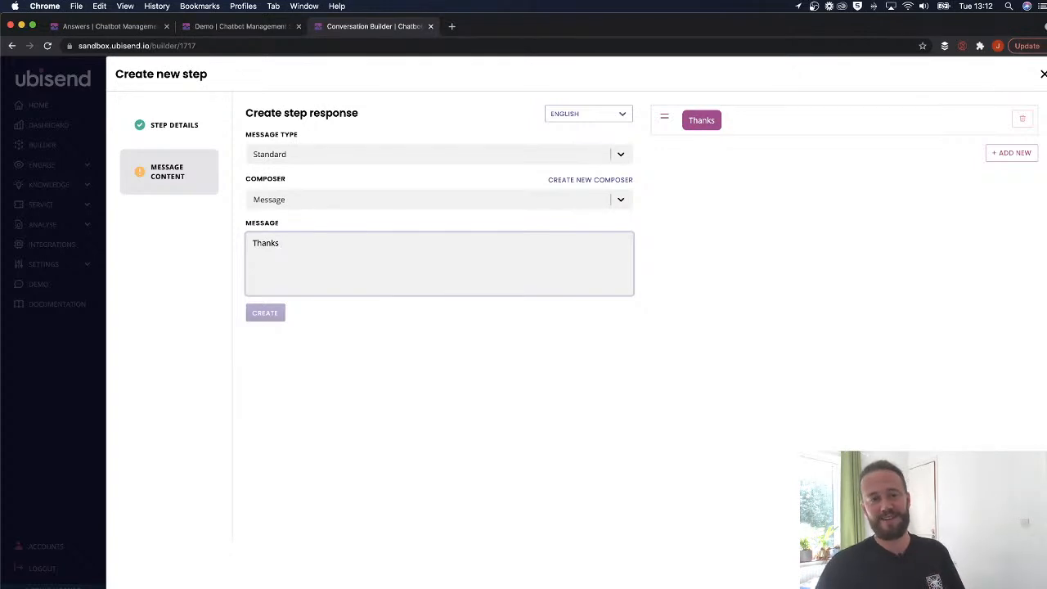
type(", and when y")
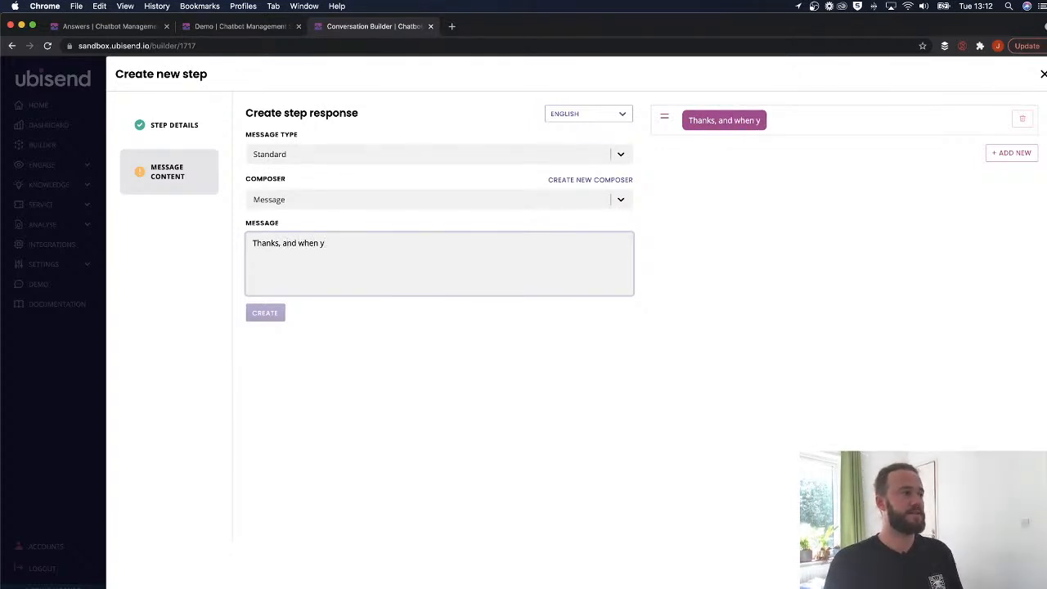
key("BackSpace")
type("do y")
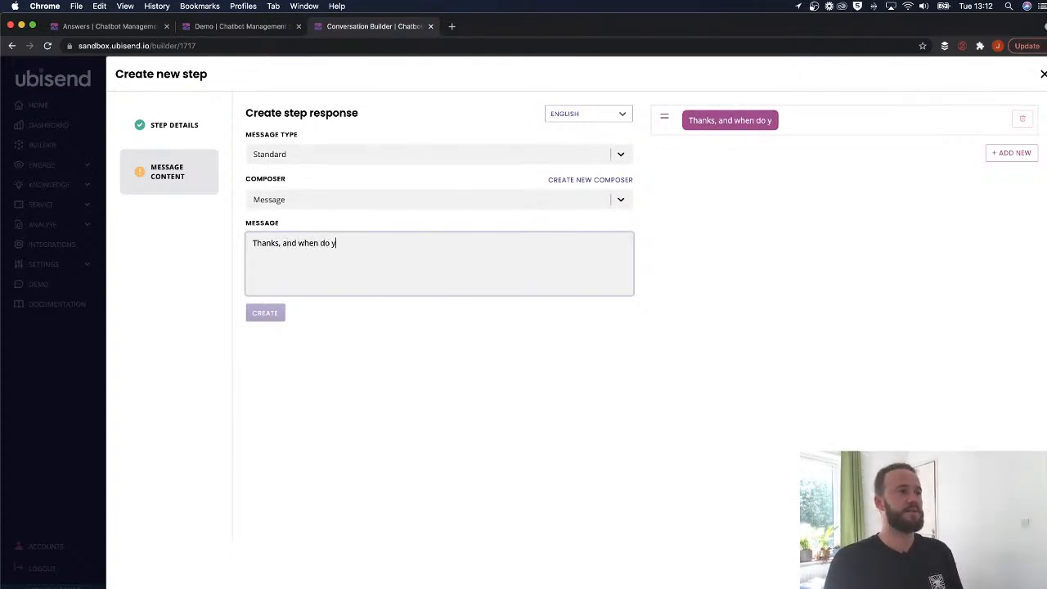
type("ou return to the o")
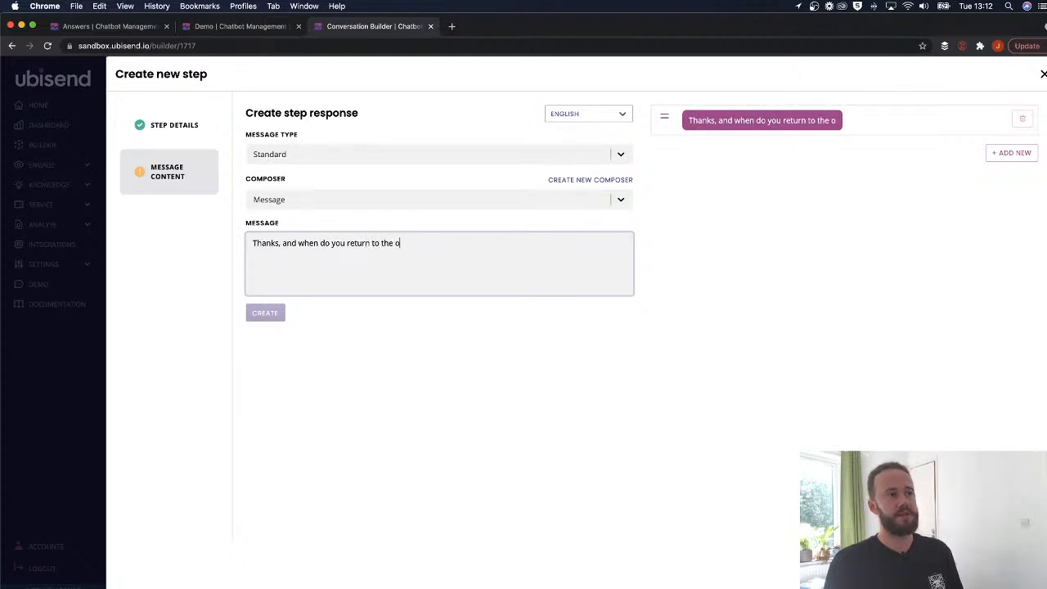
type("ffice?")
Set the composer of the Return to office date message to Date
left_click(303, 200)
scroll(297, 278, "down", 3)
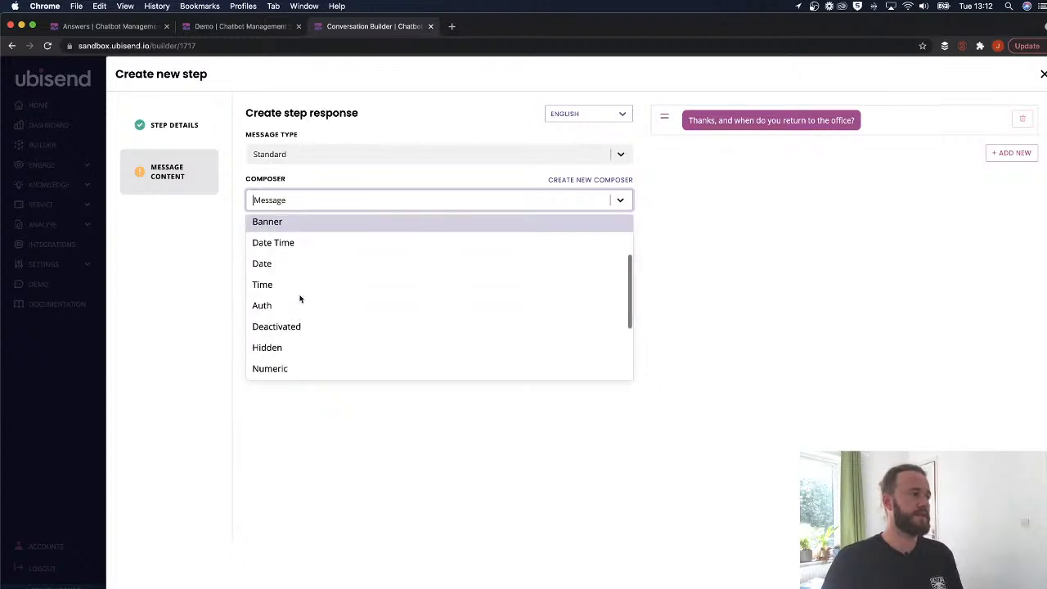
scroll(302, 302, "up", 3)
left_click(287, 347)
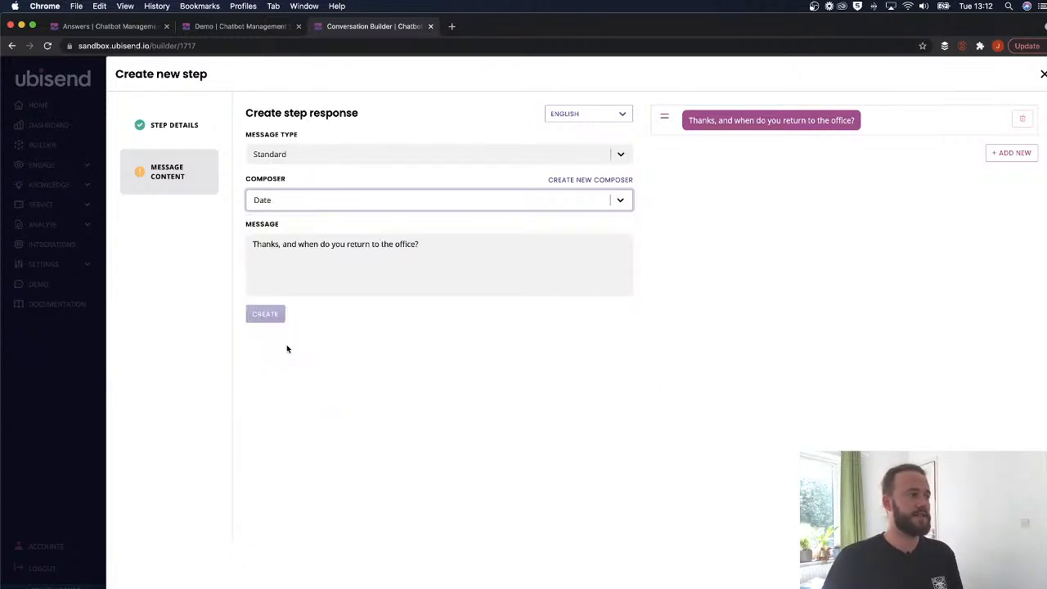
Add the placeholder message "serherh" in the other language and create the Return to office date step
left_click(585, 115)
left_click(572, 167)
left_click(329, 262)
type("serherh")
left_click(274, 314)
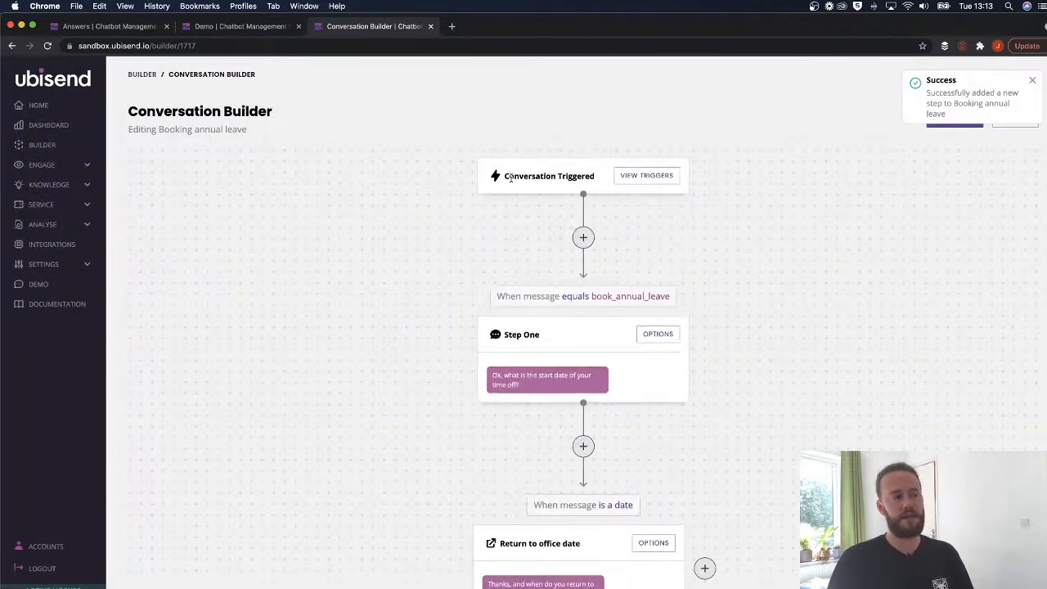
Compare the book_annual_leave value of the FAQ's Get started button with the trigger condition in the conversation flow
scroll(356, 298, "down", 1)
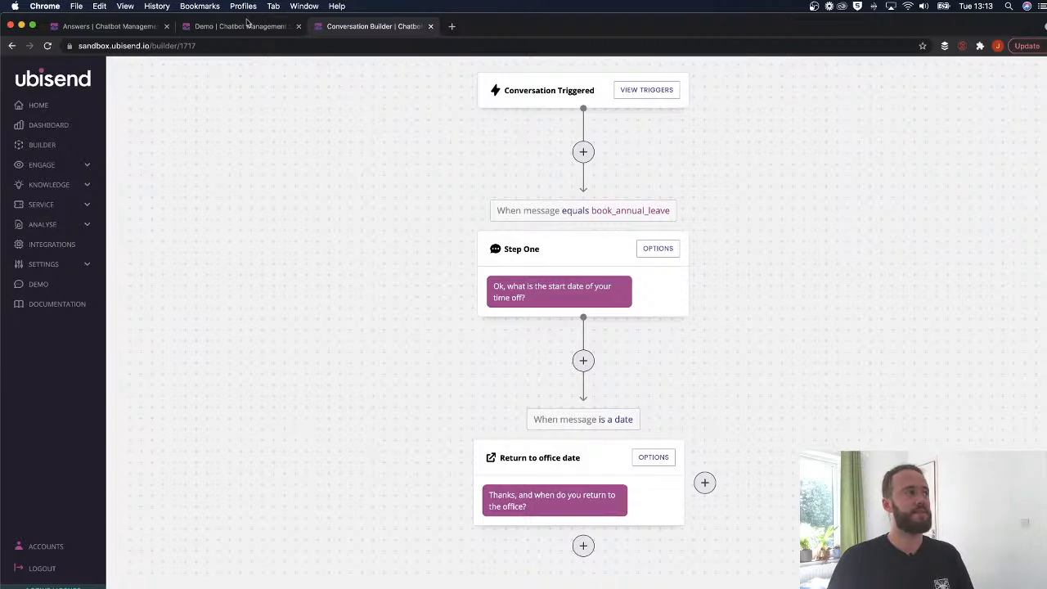
left_click(82, 27)
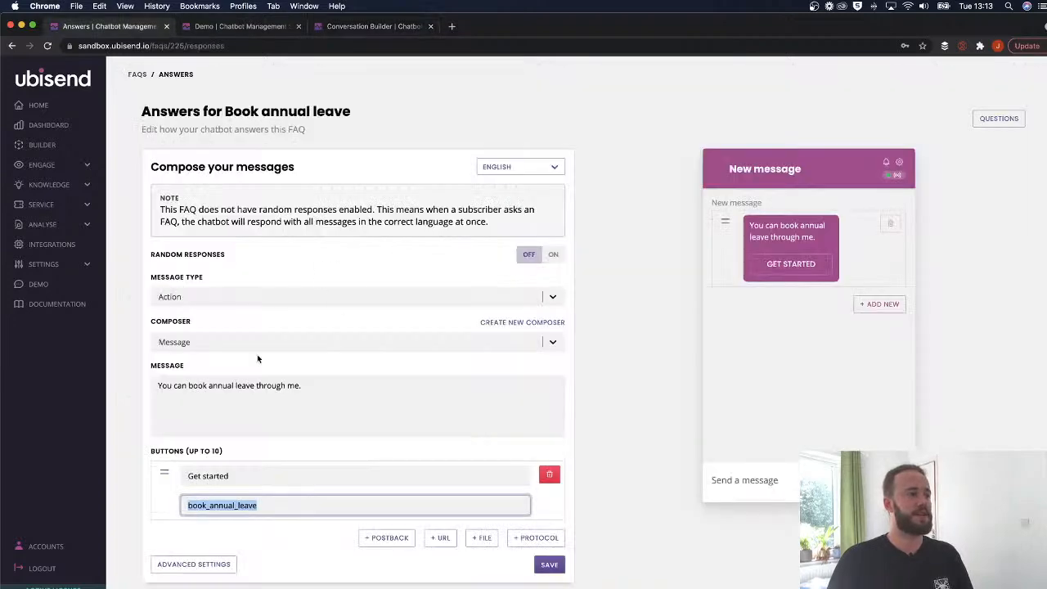
left_click(360, 26)
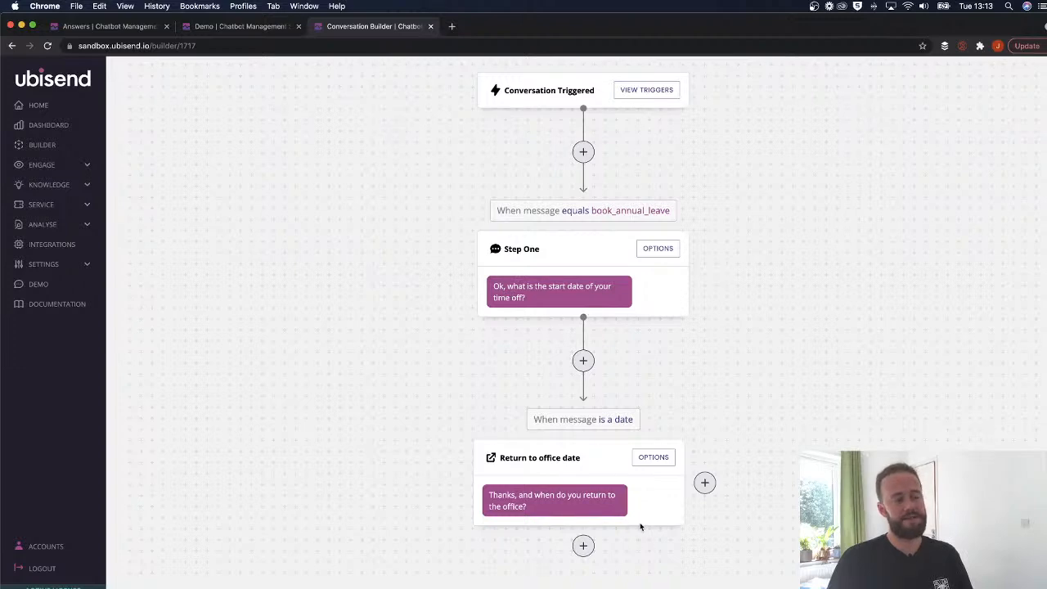
In the chatbot demo, copy the earlier question "Who can I speak to about annual leave?" and send it again
left_click(217, 28)
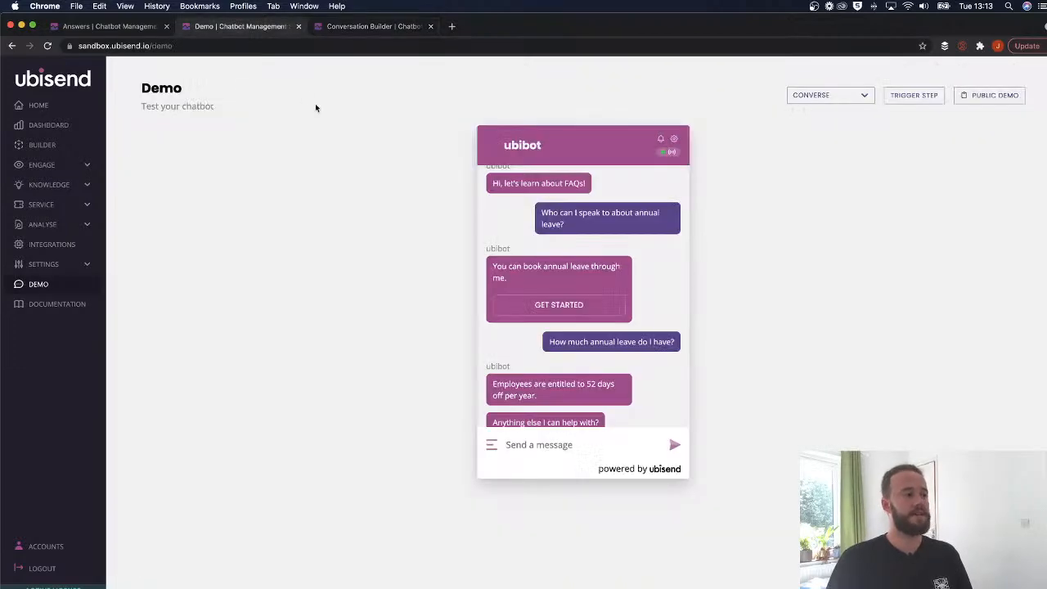
left_click_drag(570, 228, 540, 214)
key("ctrl+c")
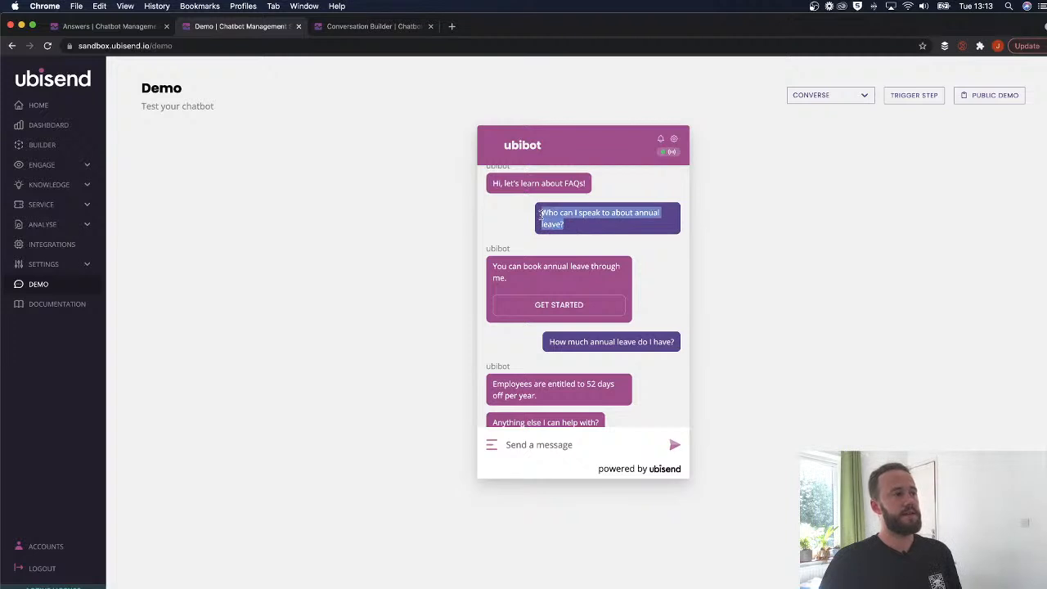
left_click(536, 444)
scroll(589, 353, "down", 1)
key("ctrl+v")
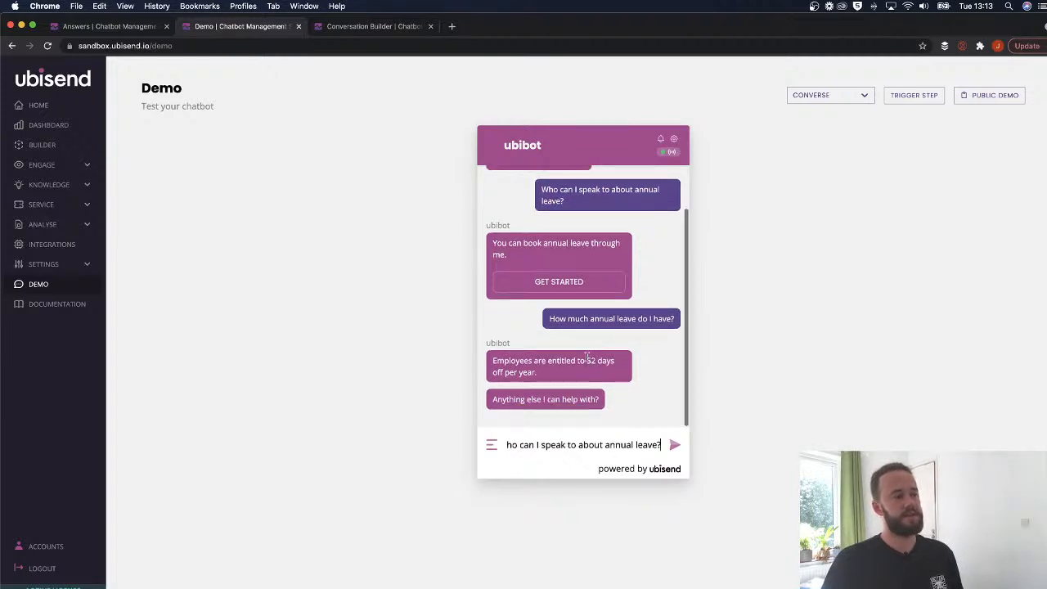
key("Return")
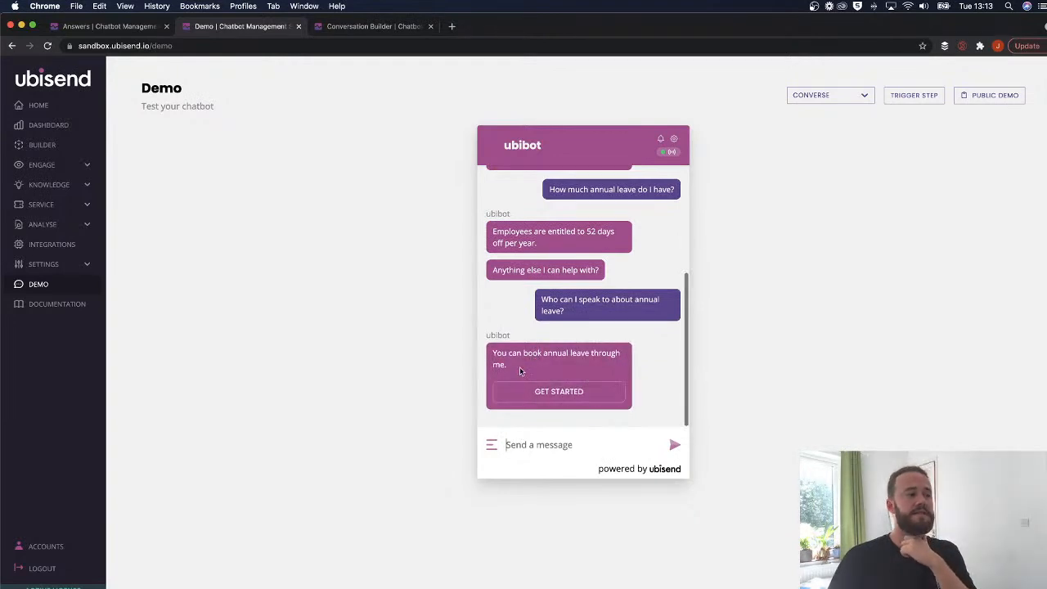
Start the annual leave booking from the chatbot's reply and submit 23 September 2021 as the start date
left_click(564, 391)
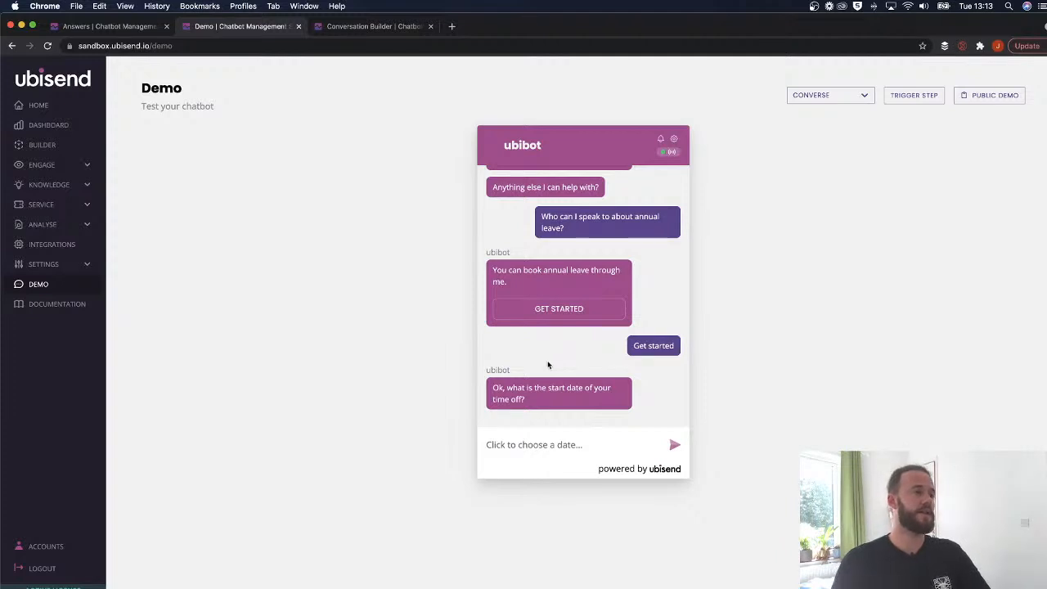
scroll(584, 339, "up", 3)
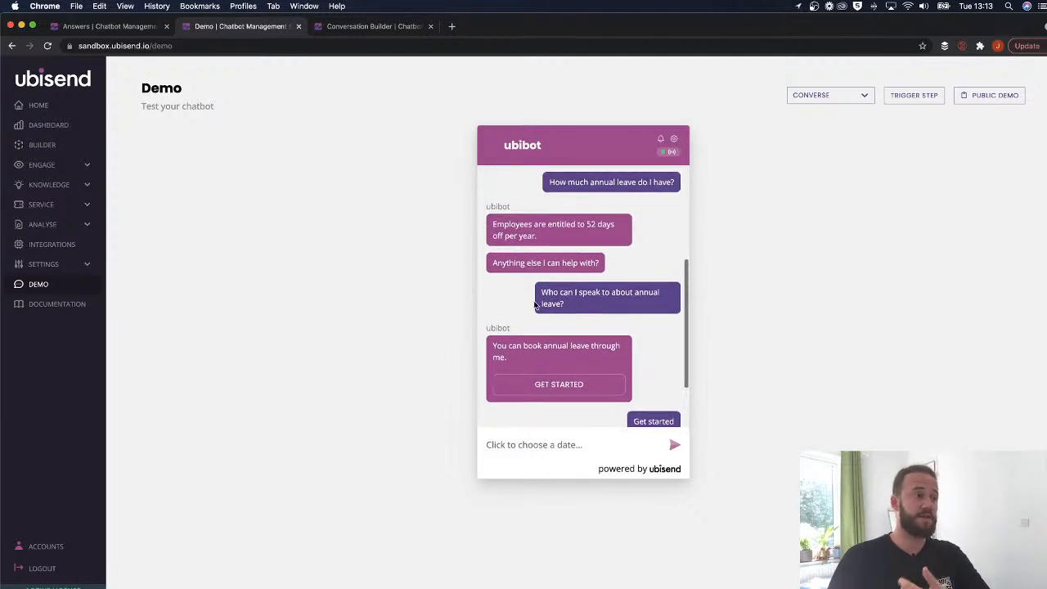
scroll(512, 304, "down", 3)
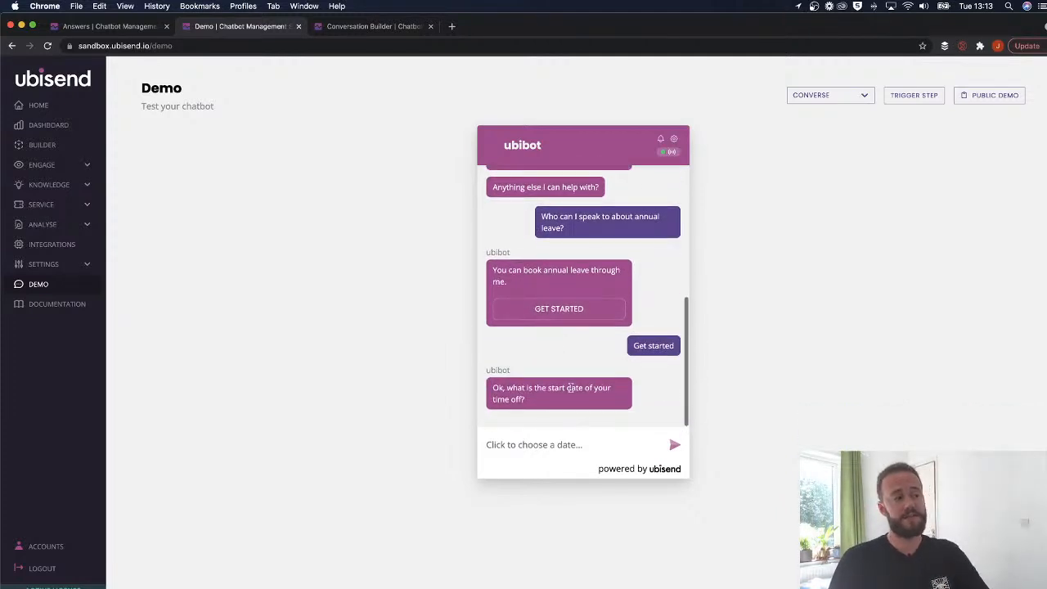
left_click(513, 445)
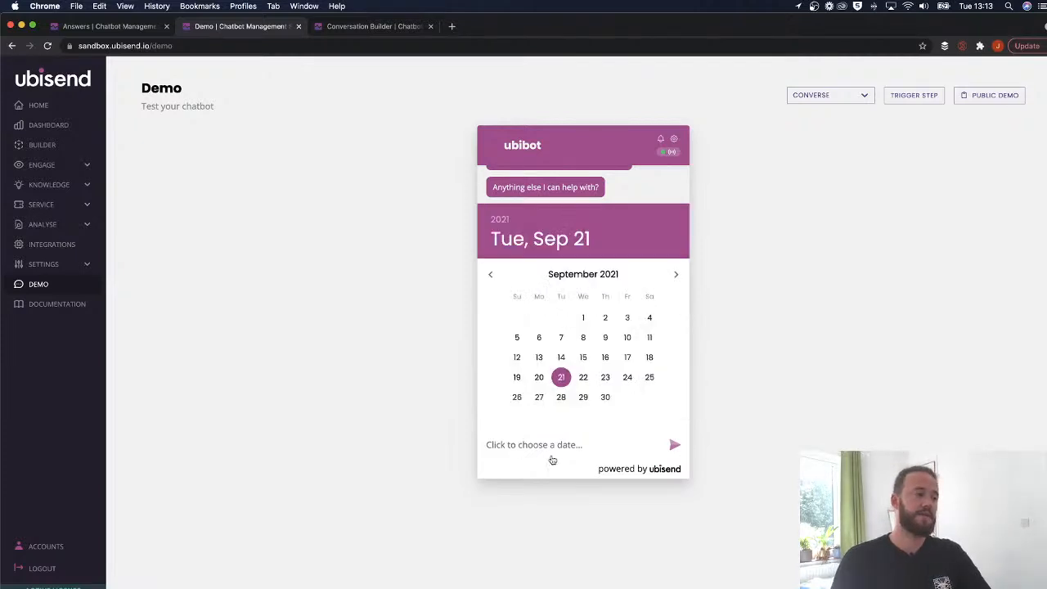
left_click(606, 379)
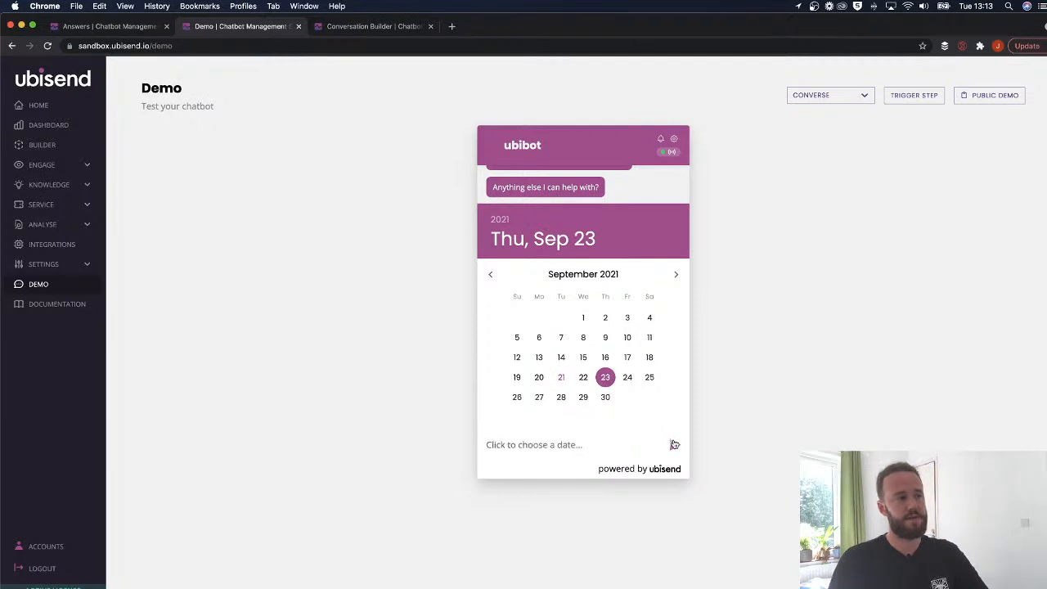
left_click(674, 444)
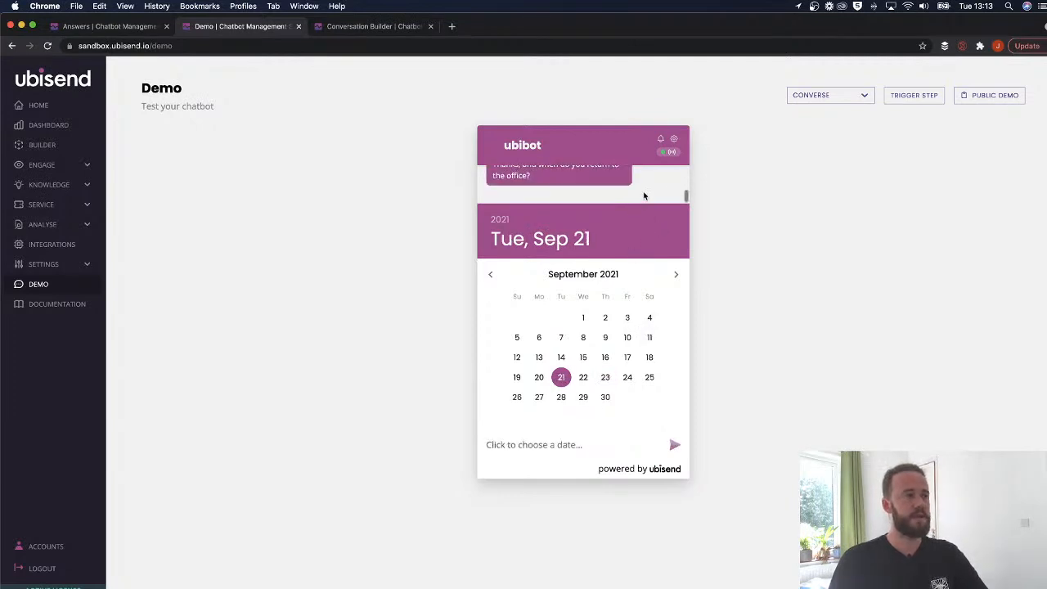
left_click(536, 457)
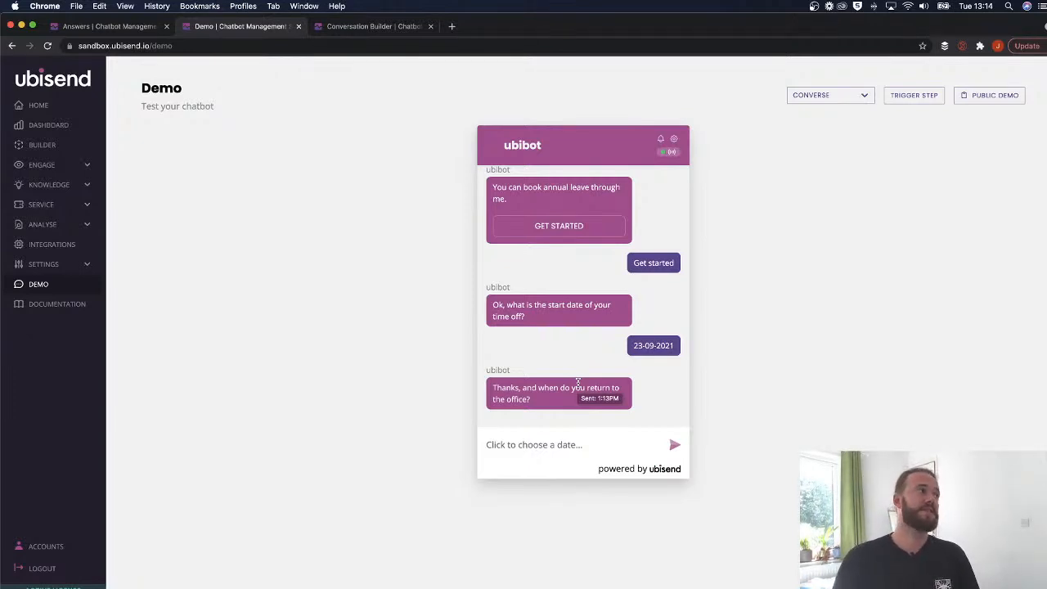
Check the Book annual leave FAQ's name and tags from the FAQ list, leaving them unedited
left_click(148, 33)
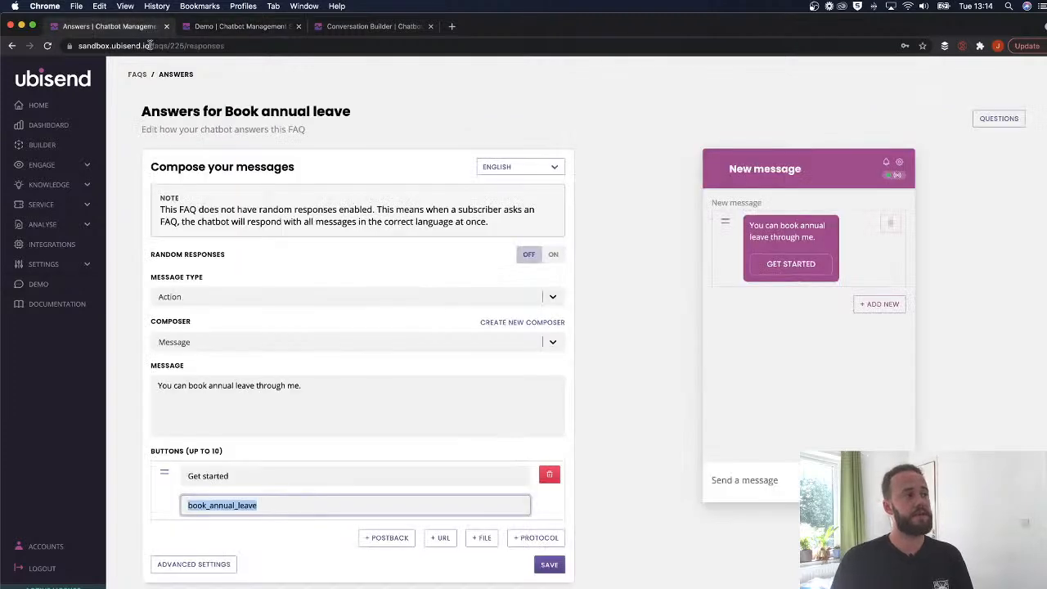
left_click(49, 184)
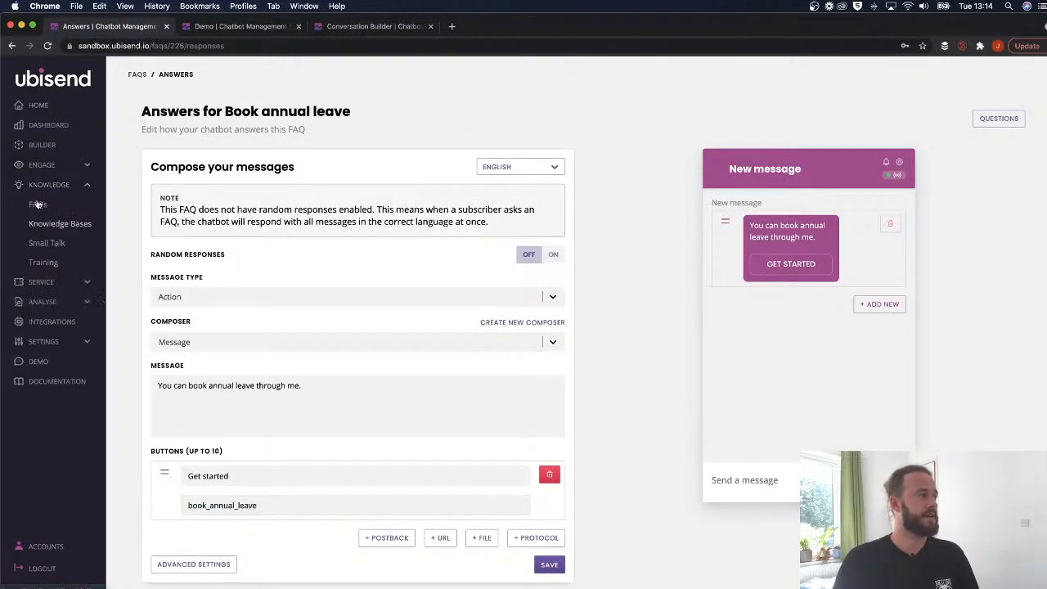
left_click(39, 204)
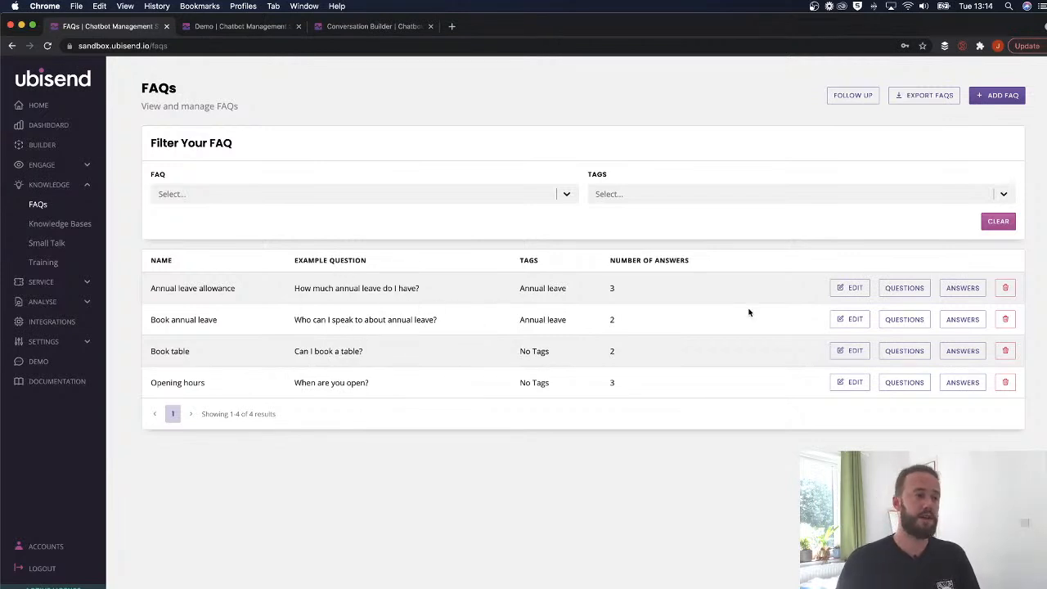
left_click(836, 322)
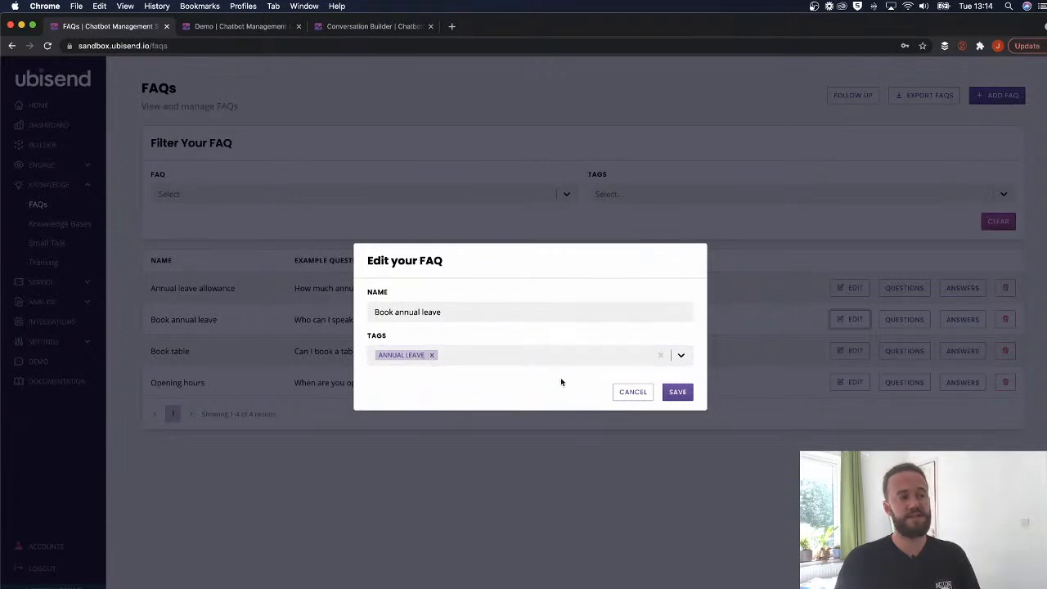
left_click(633, 392)
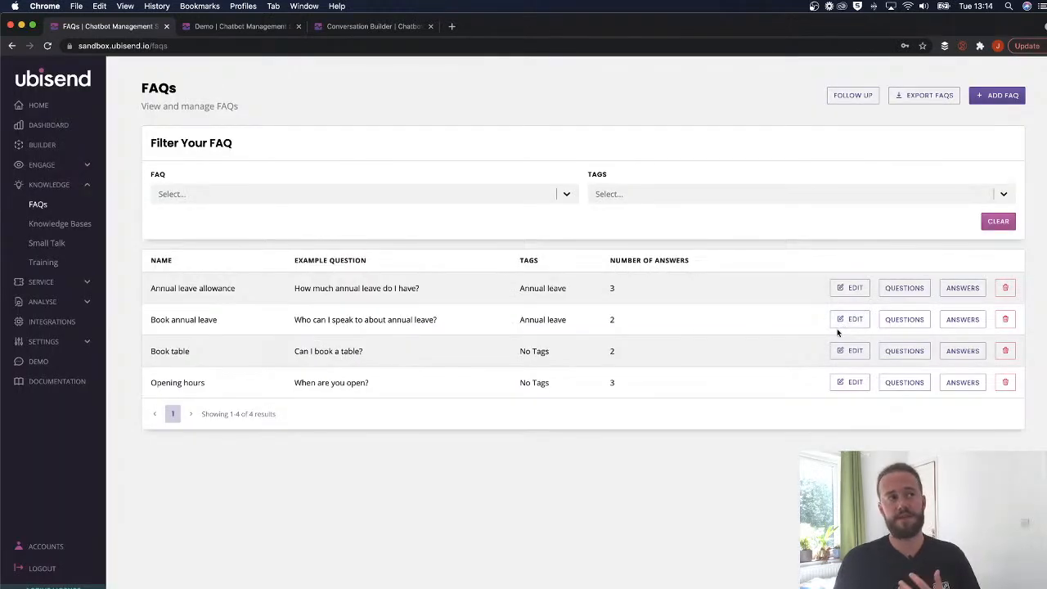
Review the question phrasings and the answer of the Book annual leave FAQ
left_click(904, 320)
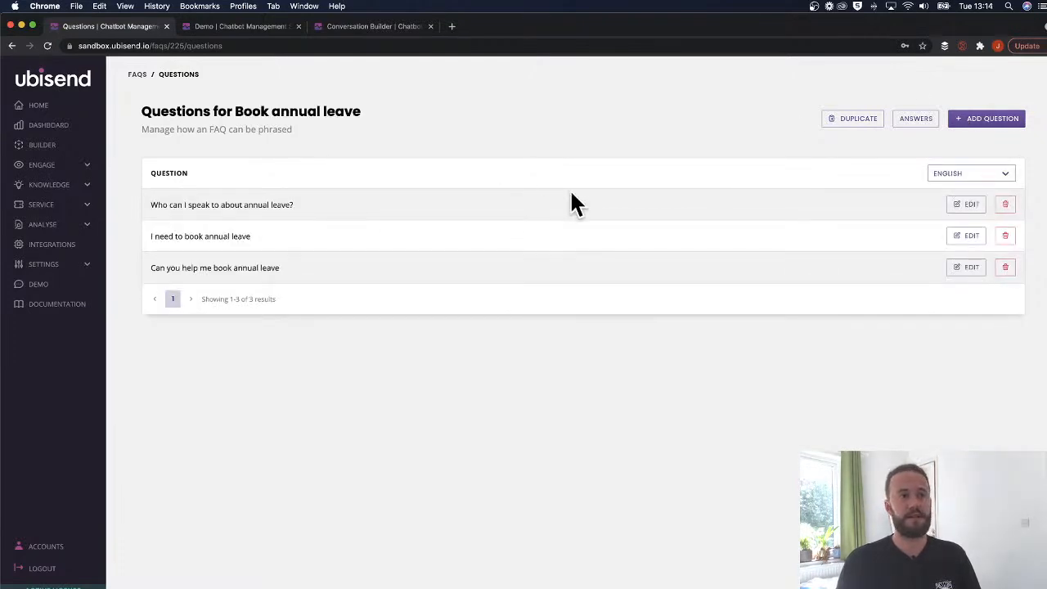
left_click(915, 119)
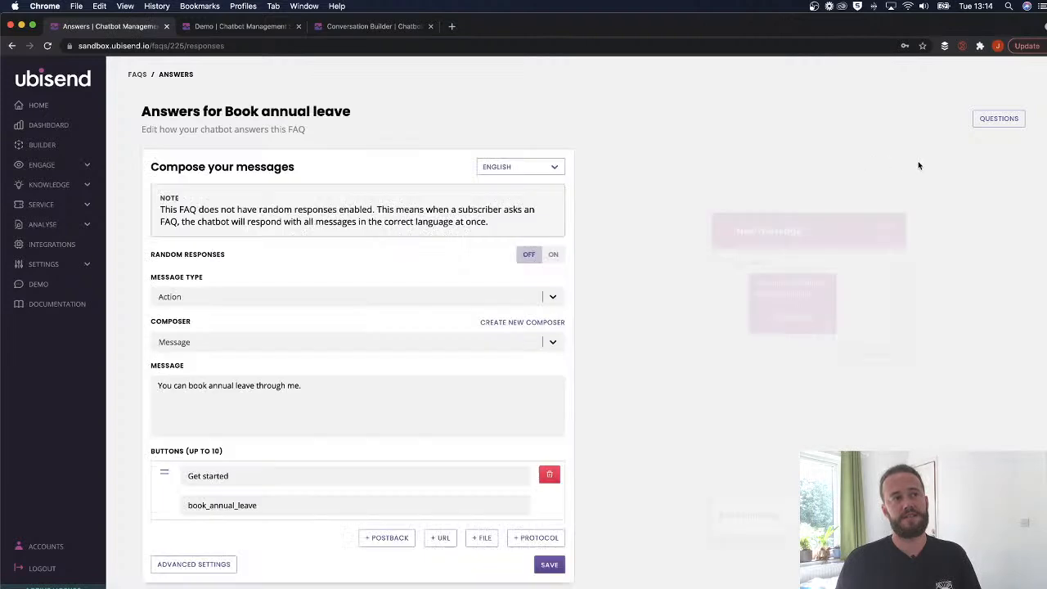
scroll(370, 428, "down", 1)
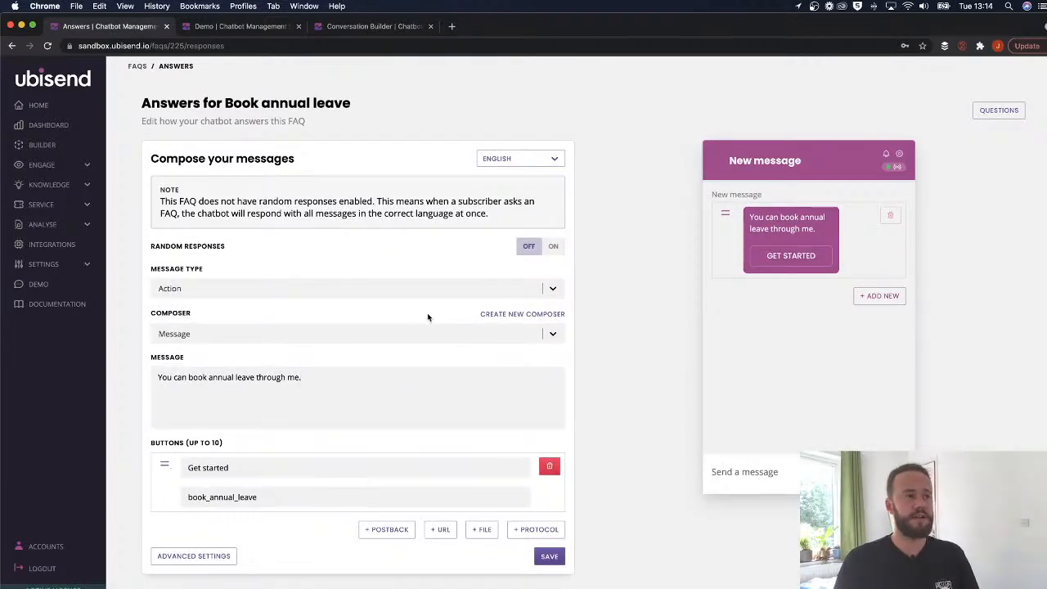
Change the number of days off in the Annual leave allowance FAQ's first answer to 62
left_click(78, 185)
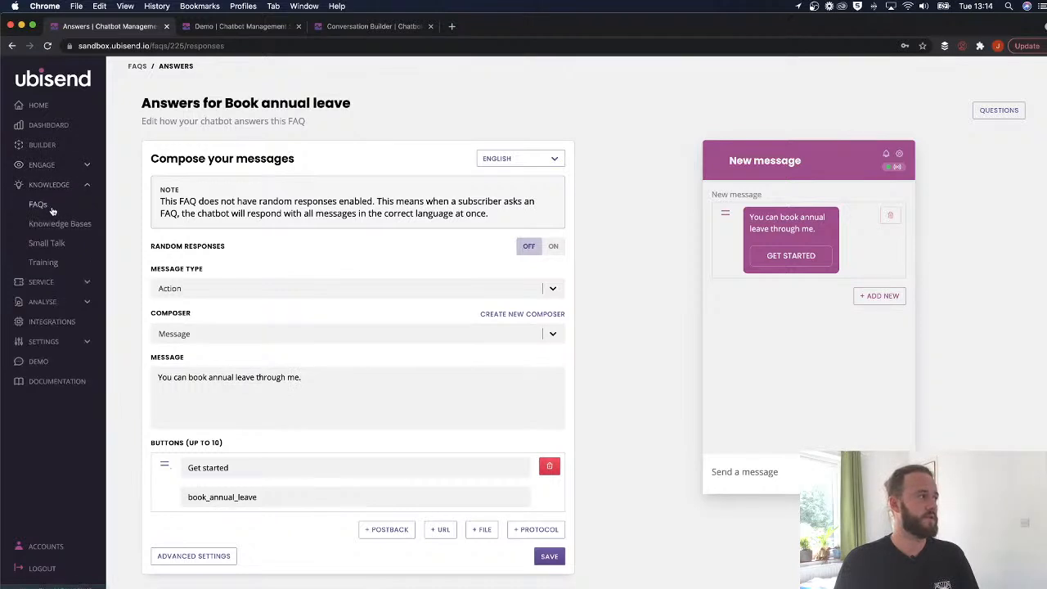
left_click(37, 204)
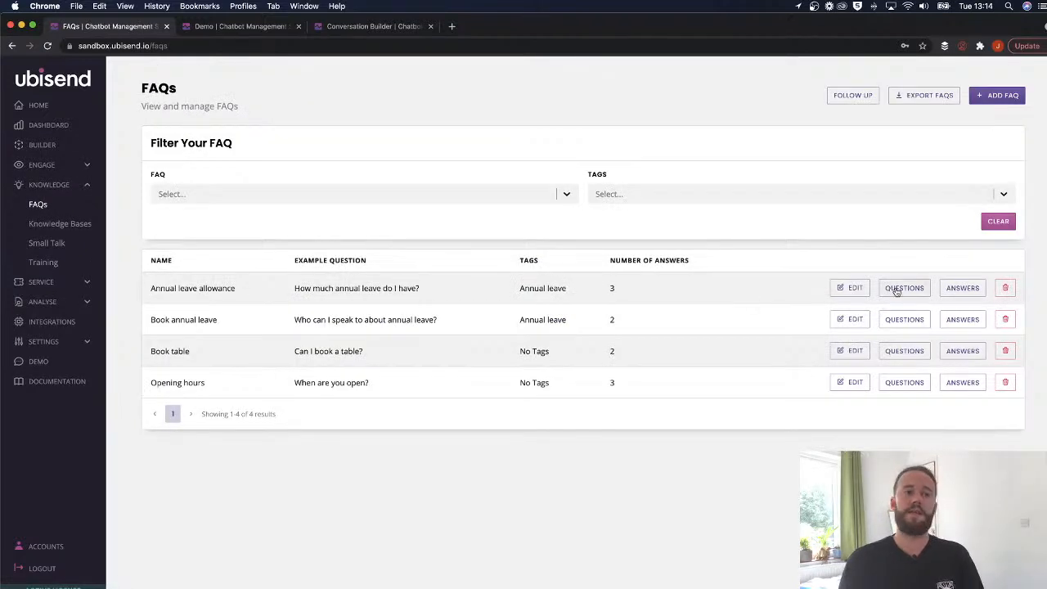
left_click(959, 293)
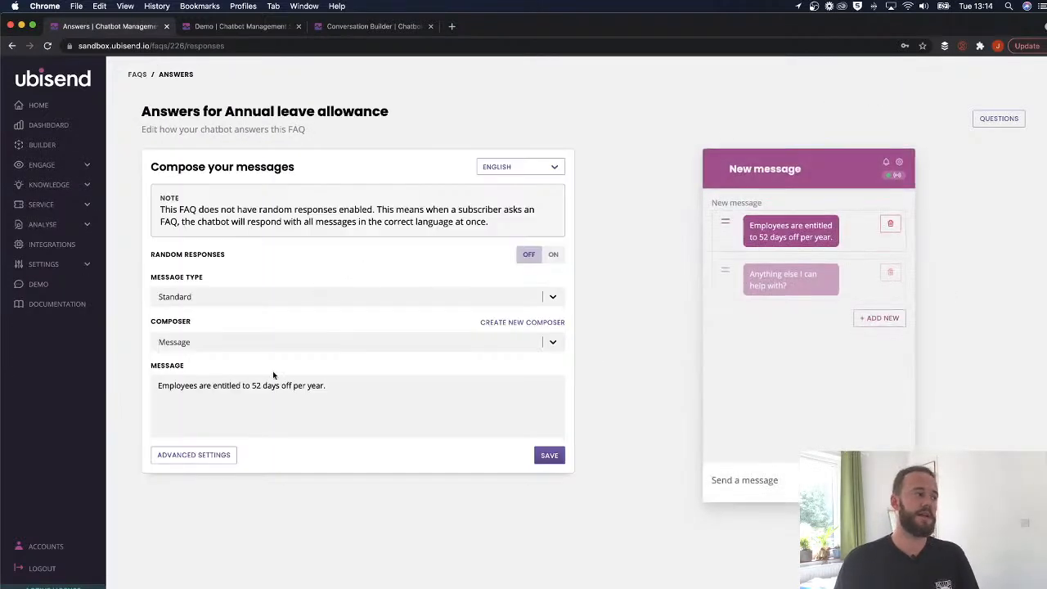
double_click(257, 386)
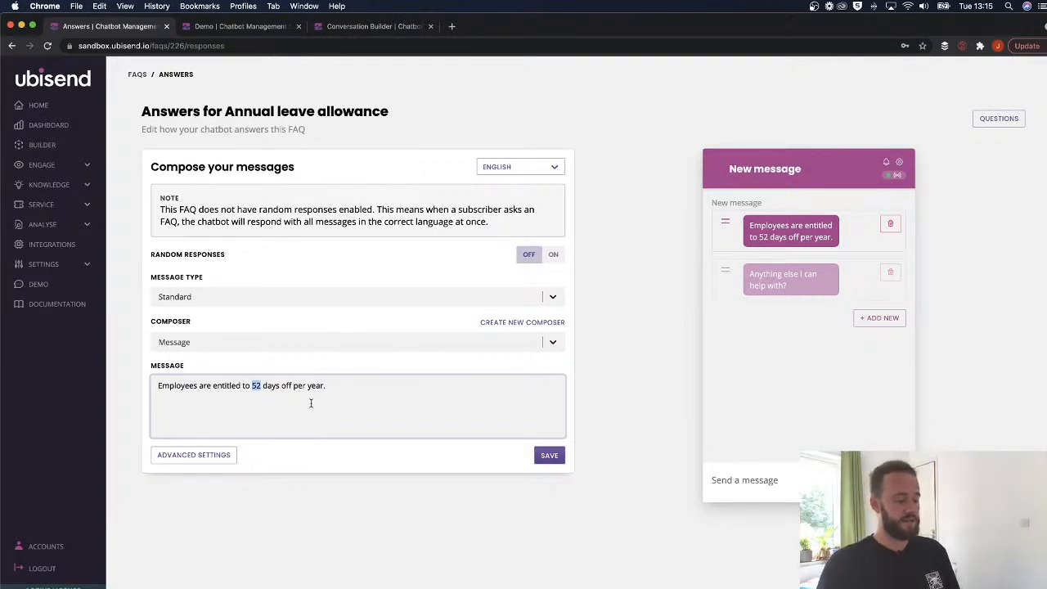
type("62")
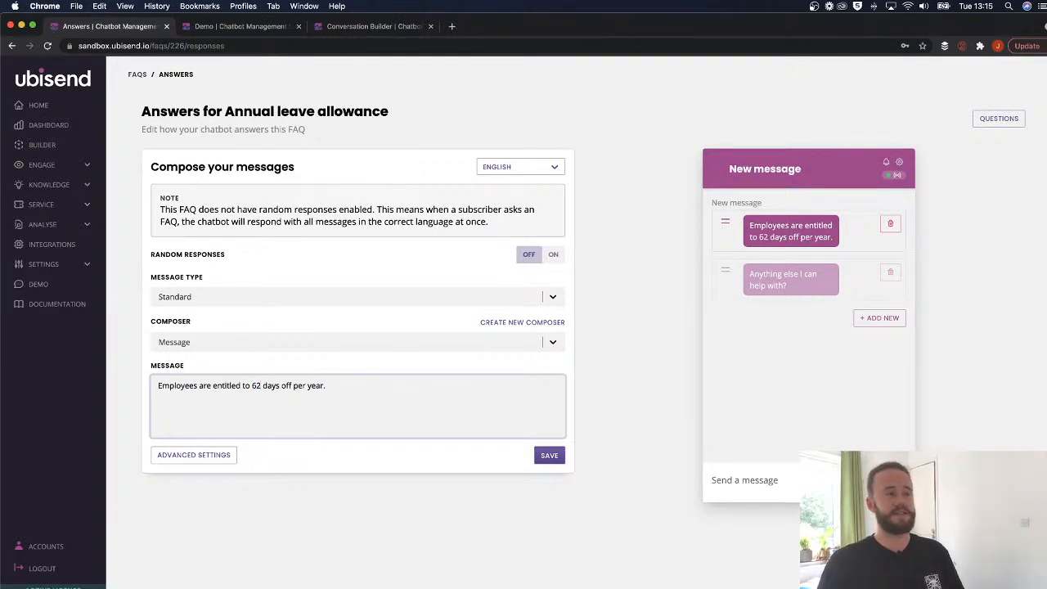
left_click(479, 478)
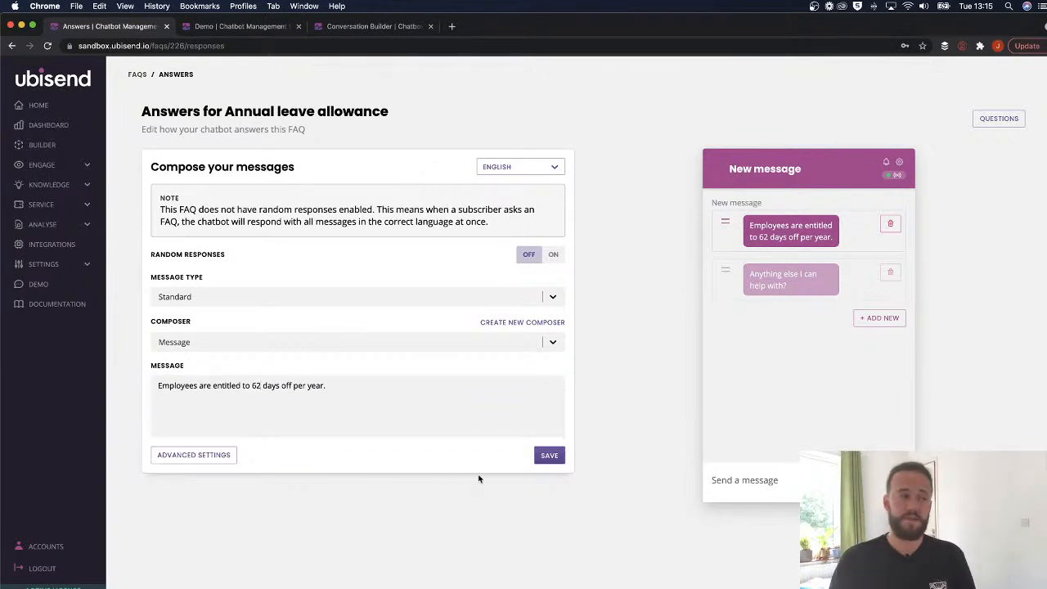
Save the edited answer of the Annual leave allowance FAQ and dismiss the notification
left_click(547, 455)
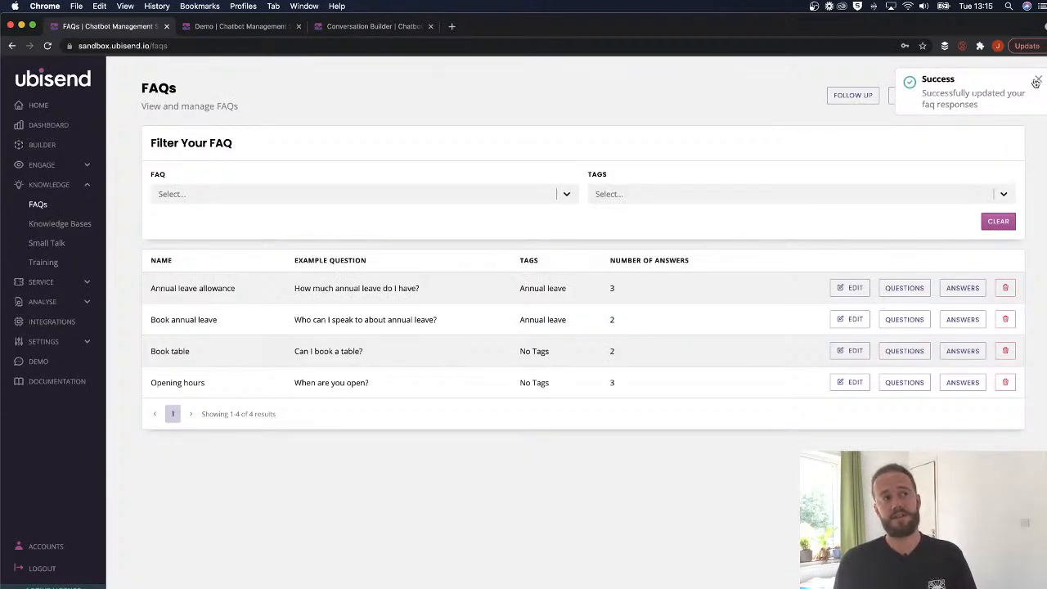
left_click(1040, 80)
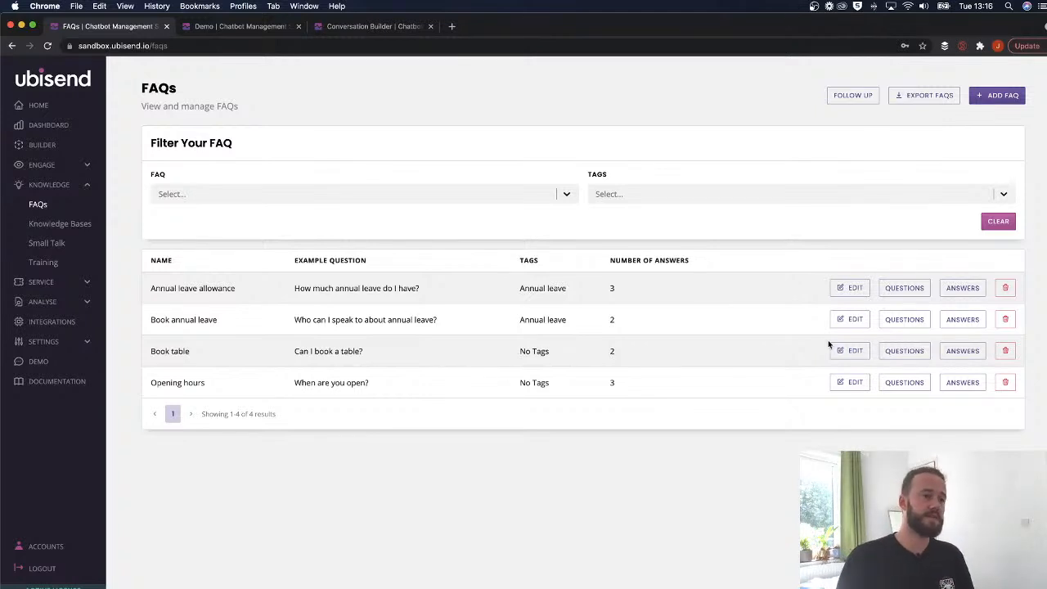
Open the chatbot demo and, in a separate browser tab, review the question phrasings of the Book annual leave FAQ
left_click(887, 319)
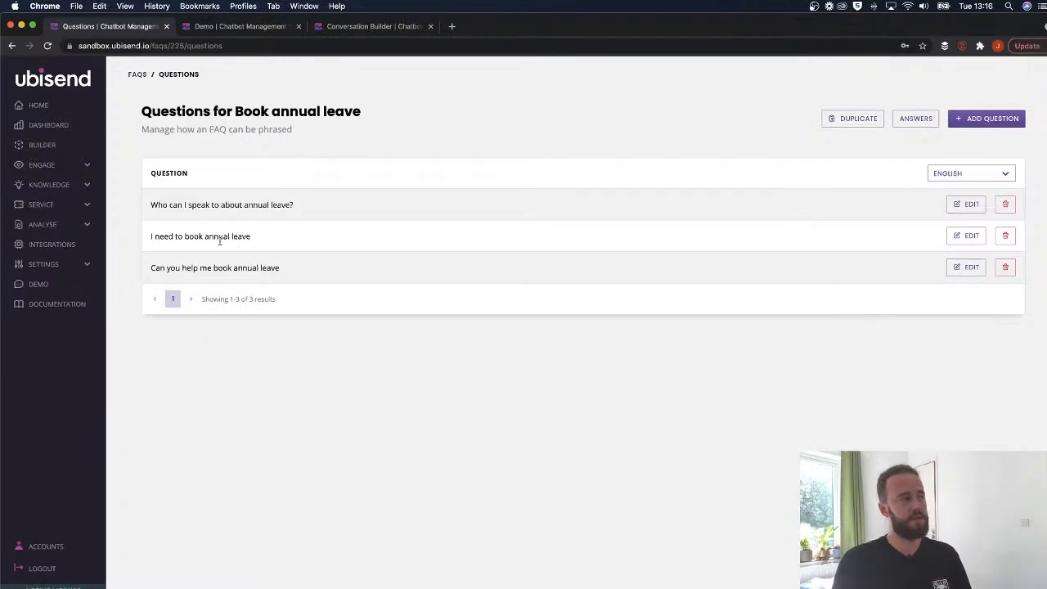
left_click_drag(287, 269, 148, 207)
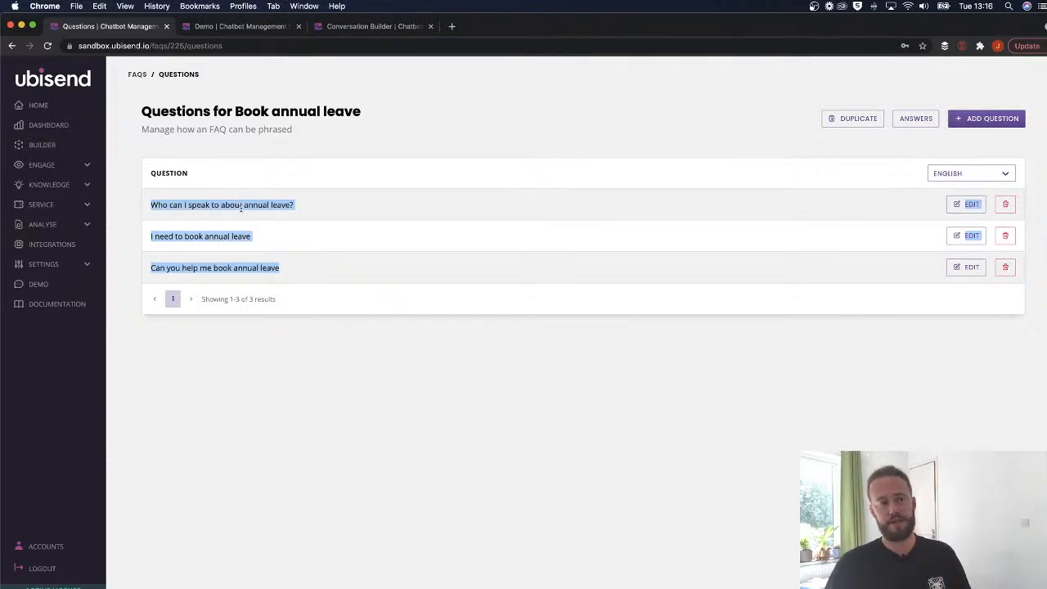
left_click(37, 286)
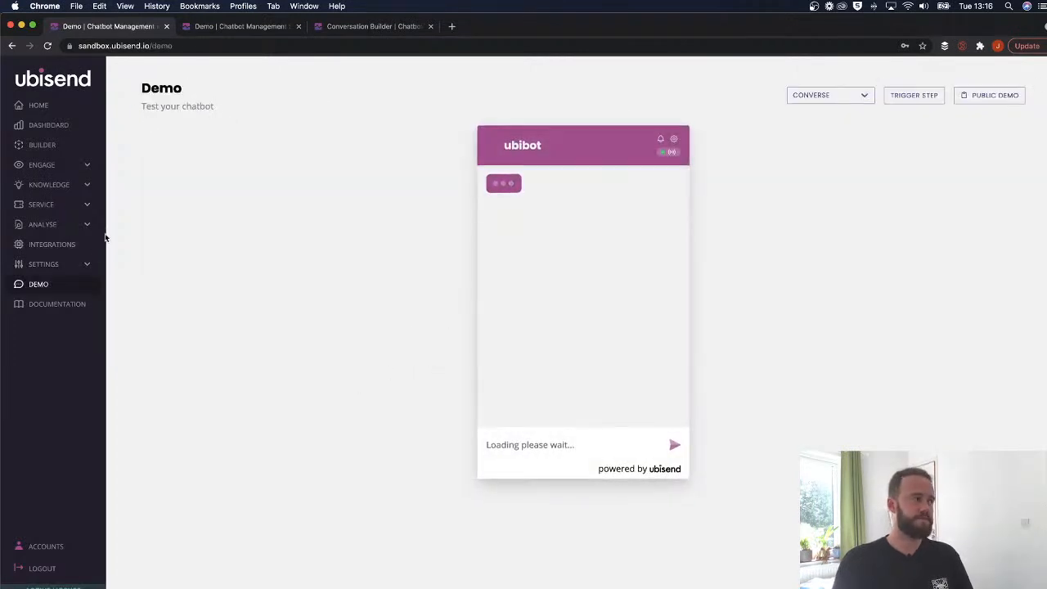
left_click(257, 27)
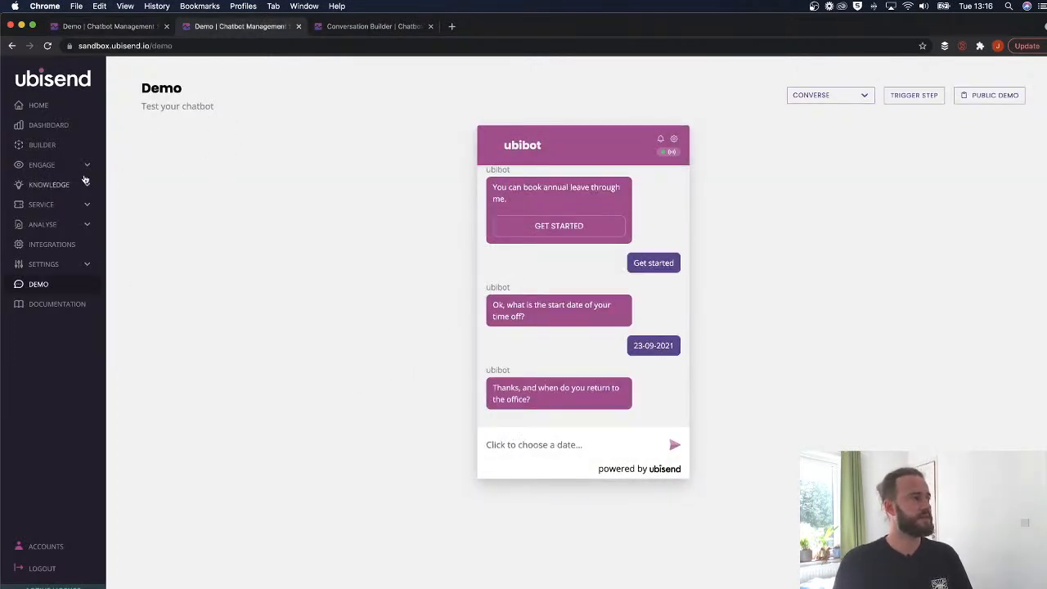
left_click(45, 146)
left_click(48, 184)
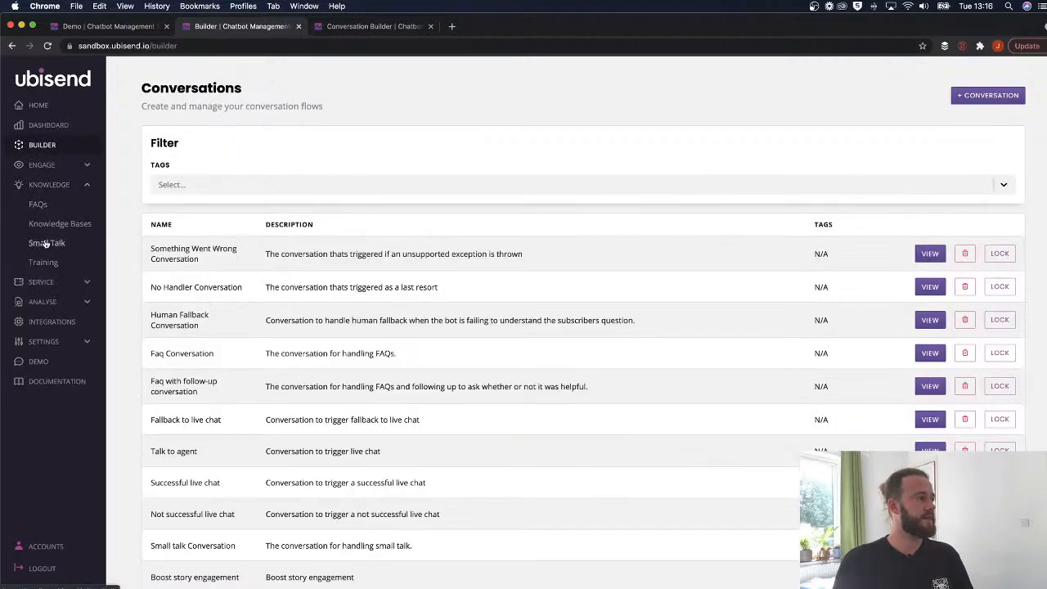
left_click(37, 204)
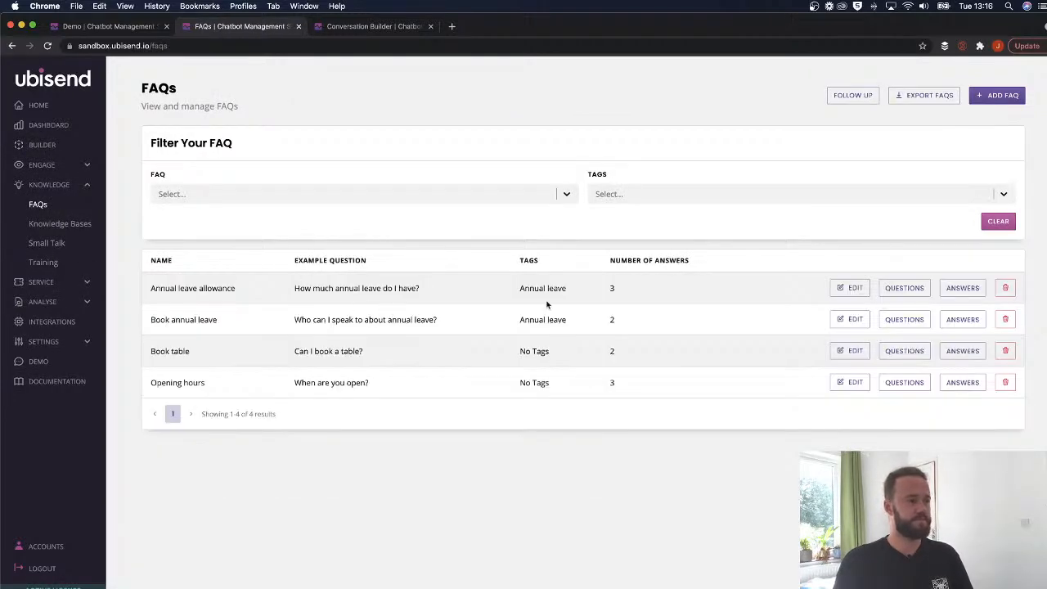
left_click(913, 323)
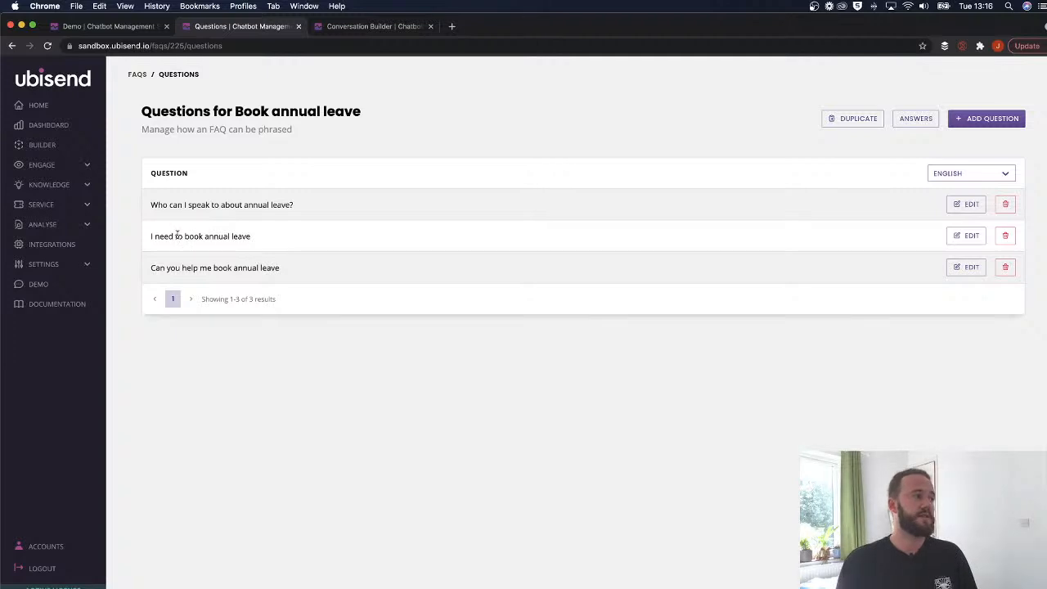
Send the misspelled question "I nedddd tyo bokj annnukall leave?" to the chatbot in the demo
left_click(117, 26)
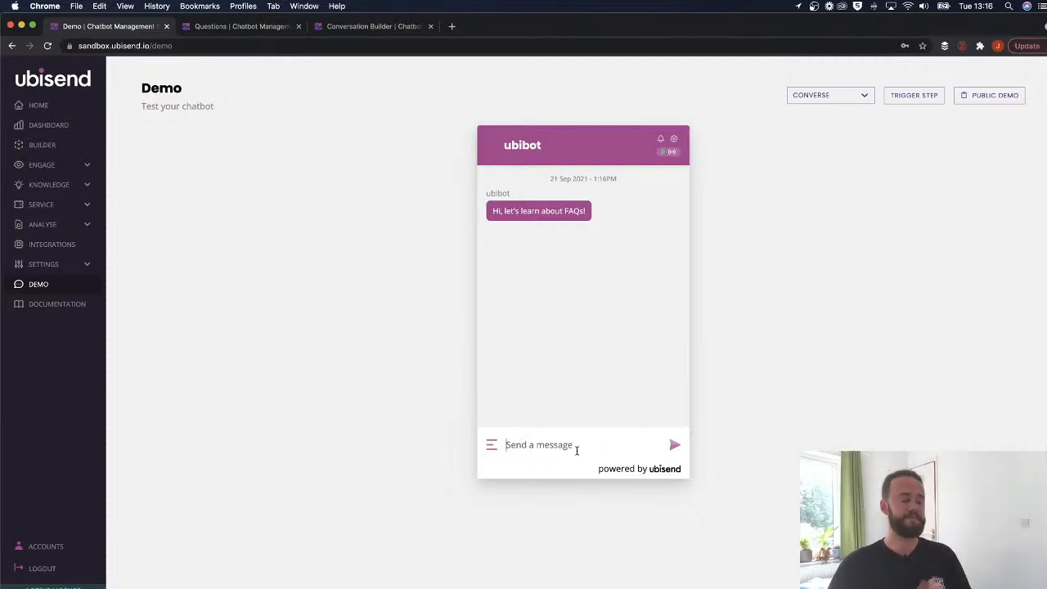
type("I nedddd tyo bokj")
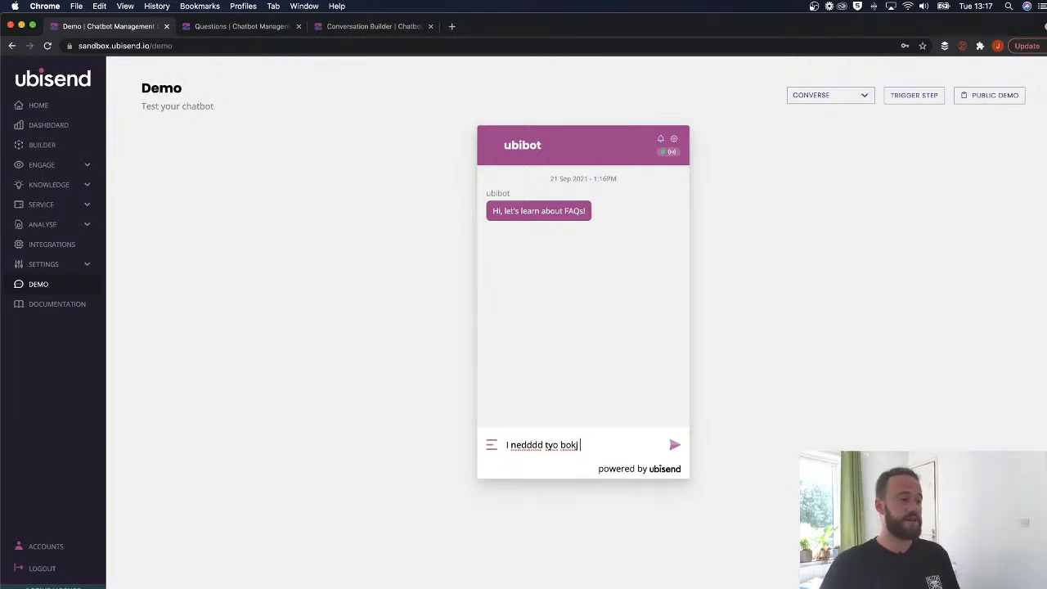
type("annnukall leave?")
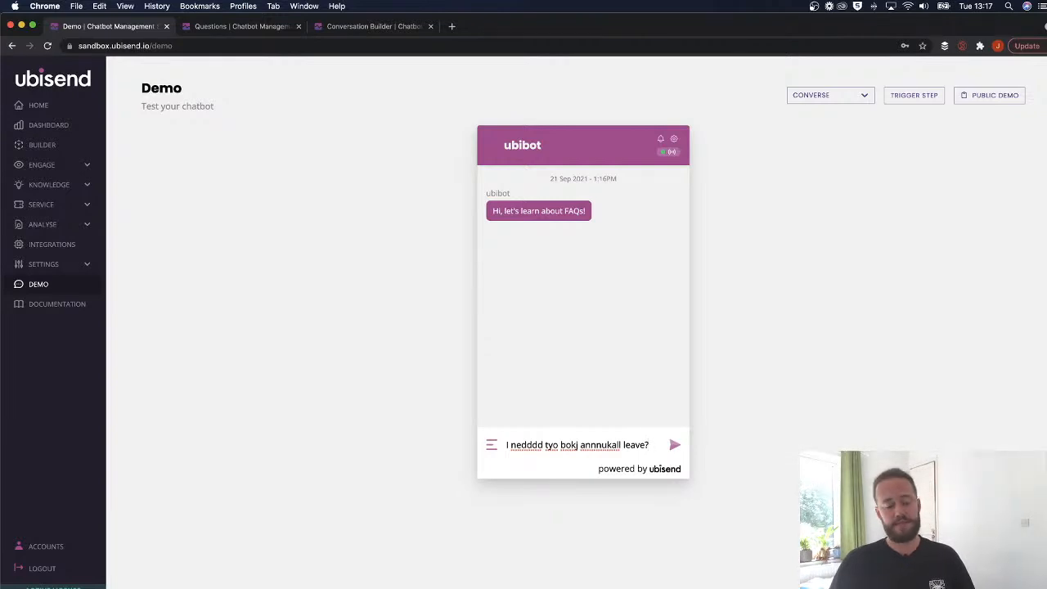
key("Return")
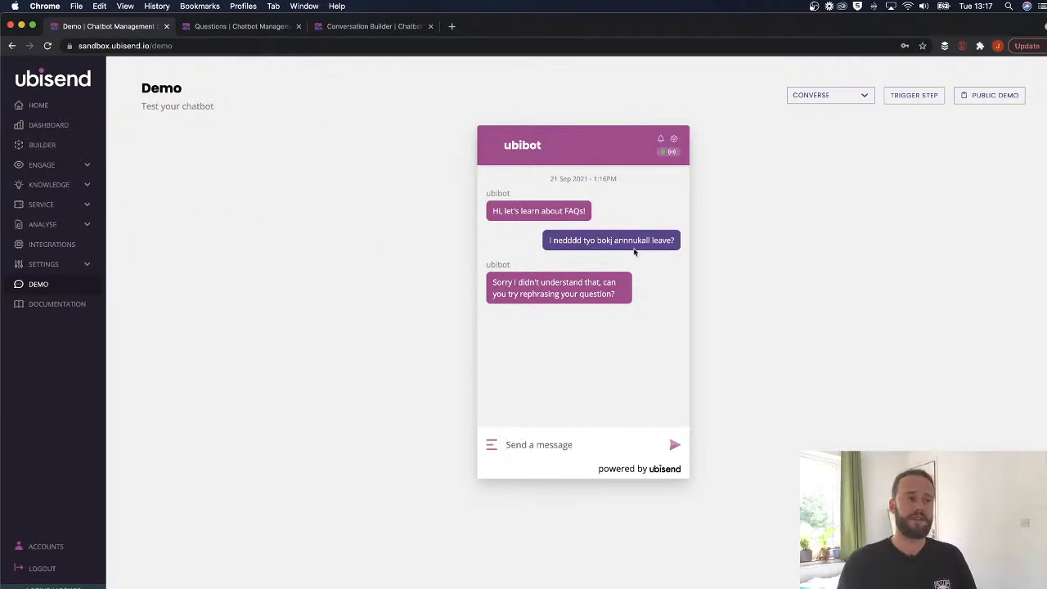
left_click_drag(548, 241, 677, 250)
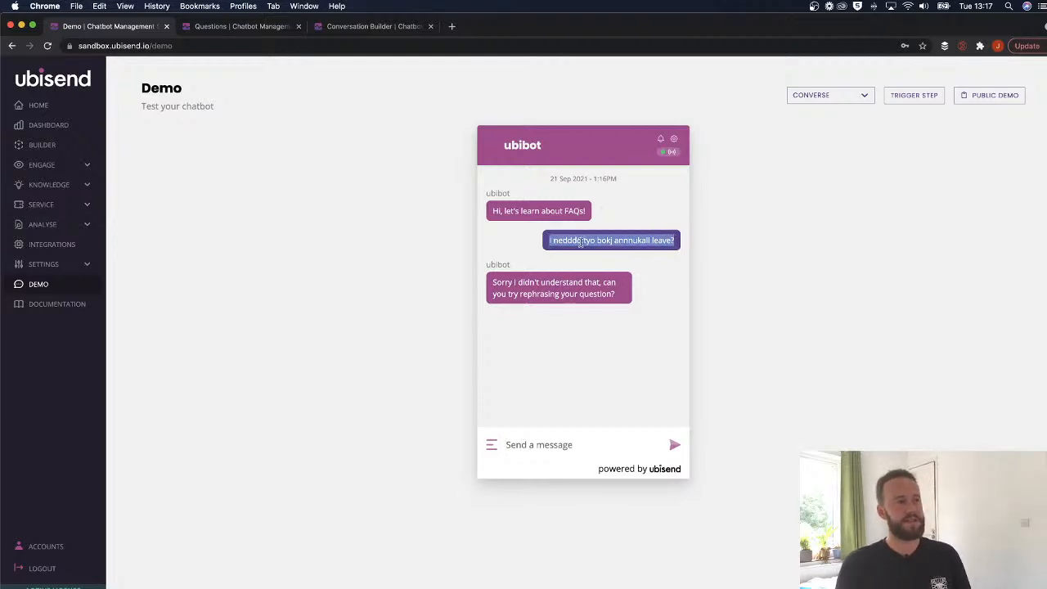
left_click(579, 241)
Open the chatbot's Training page and compare the misspelled message's match and confidence with the demo conversation
left_click(338, 28)
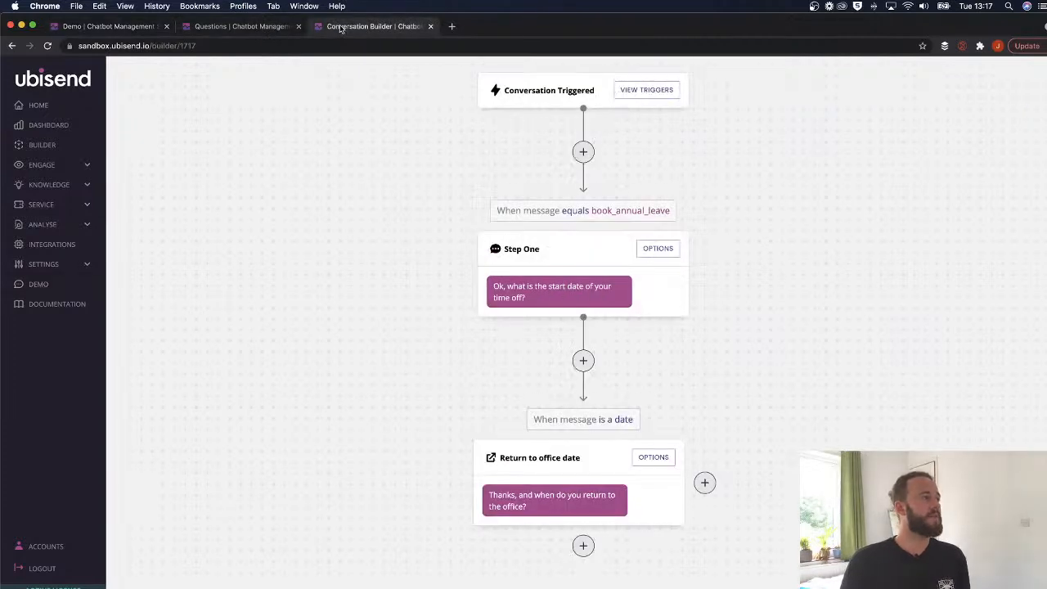
left_click(59, 185)
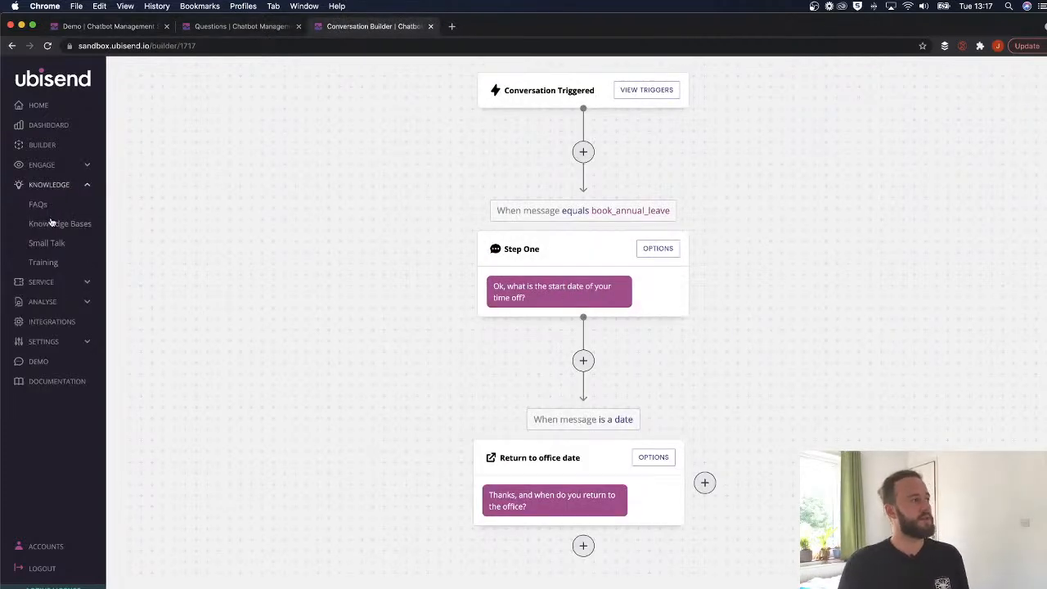
left_click(41, 262)
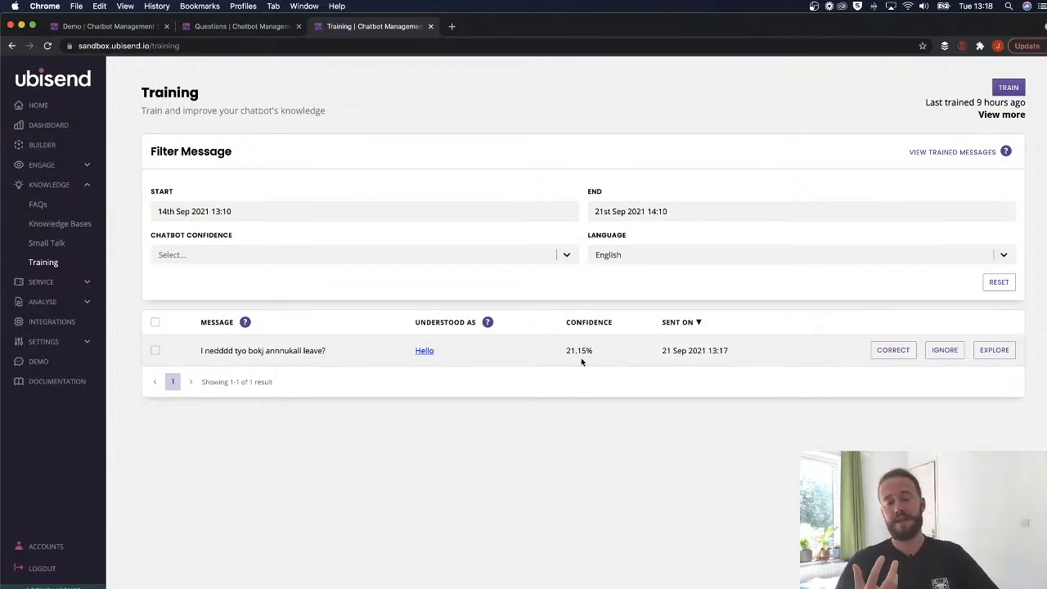
left_click(122, 26)
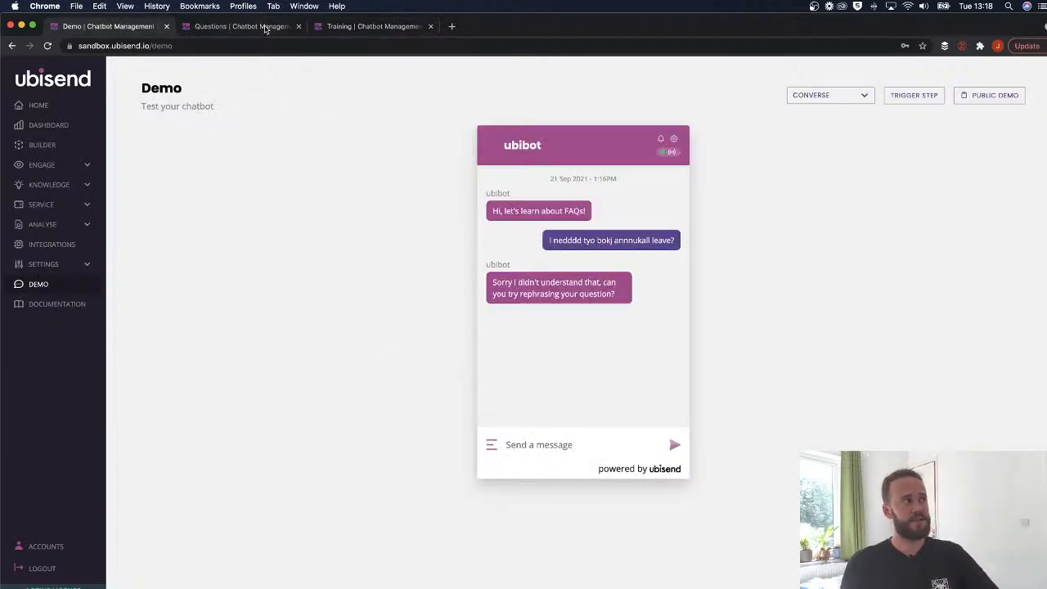
left_click(352, 29)
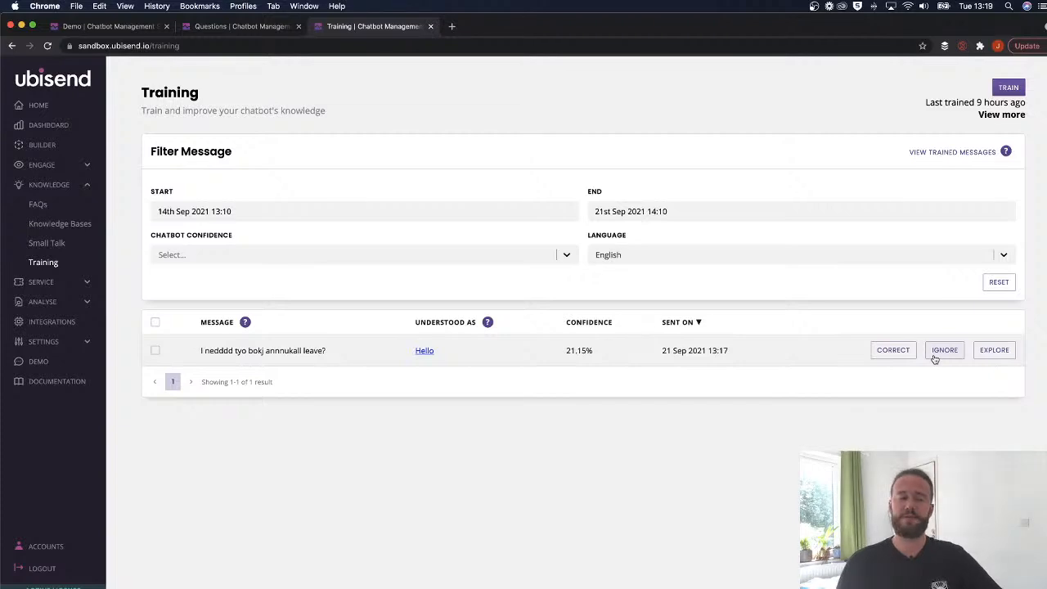
Explore the misspelled message and manually train it to the Book annual leave FAQ
left_click(984, 355)
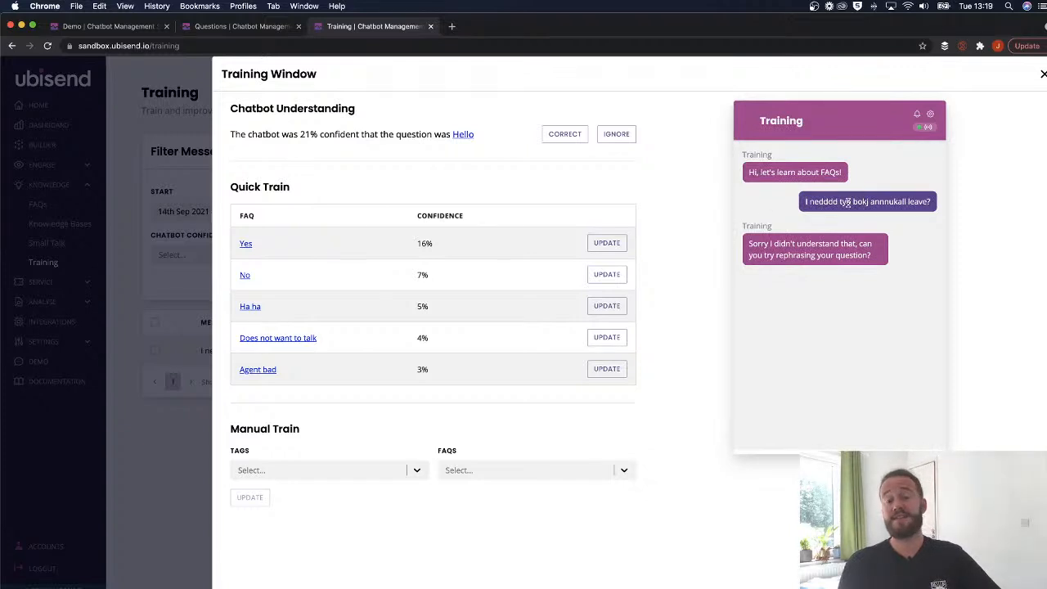
left_click(467, 474)
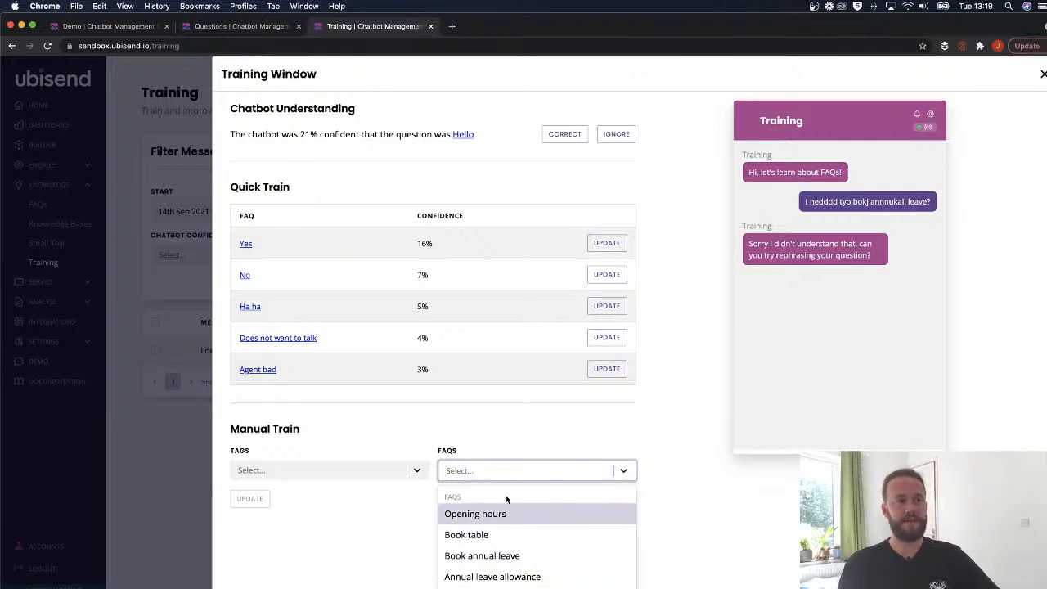
left_click(496, 556)
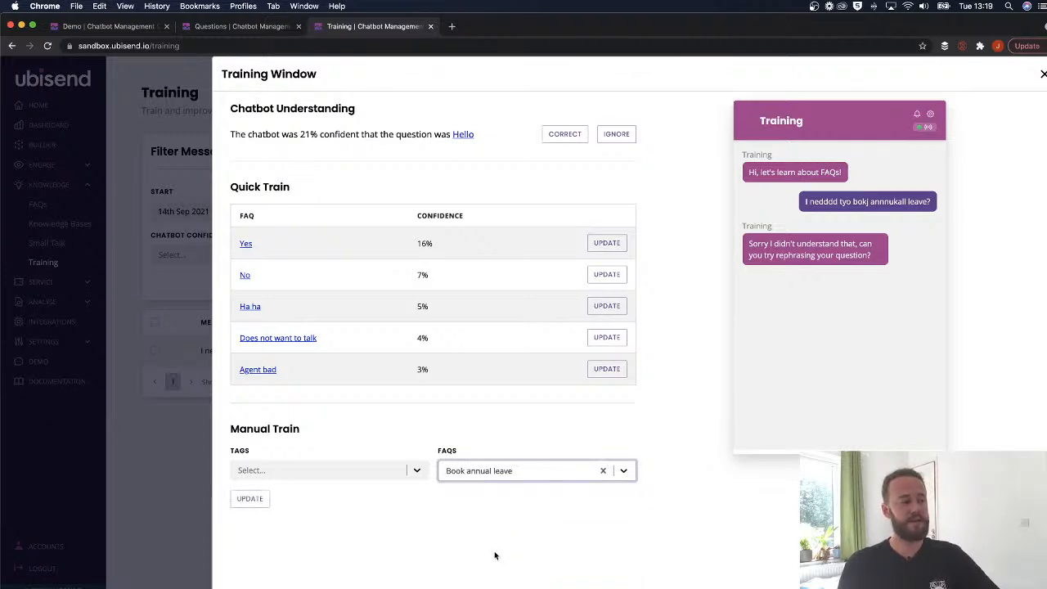
left_click(244, 504)
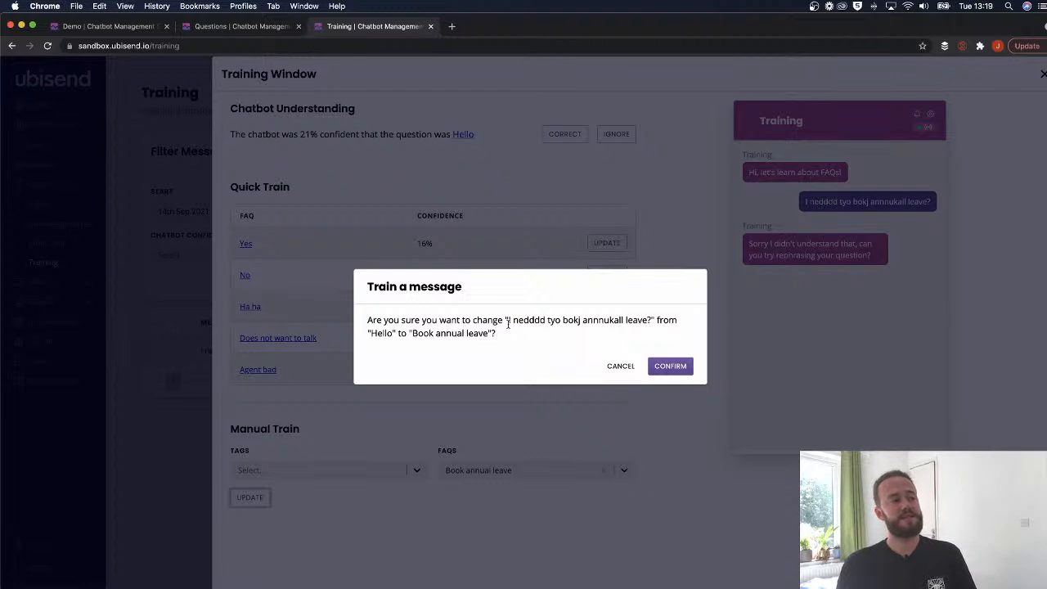
left_click_drag(509, 321, 648, 322)
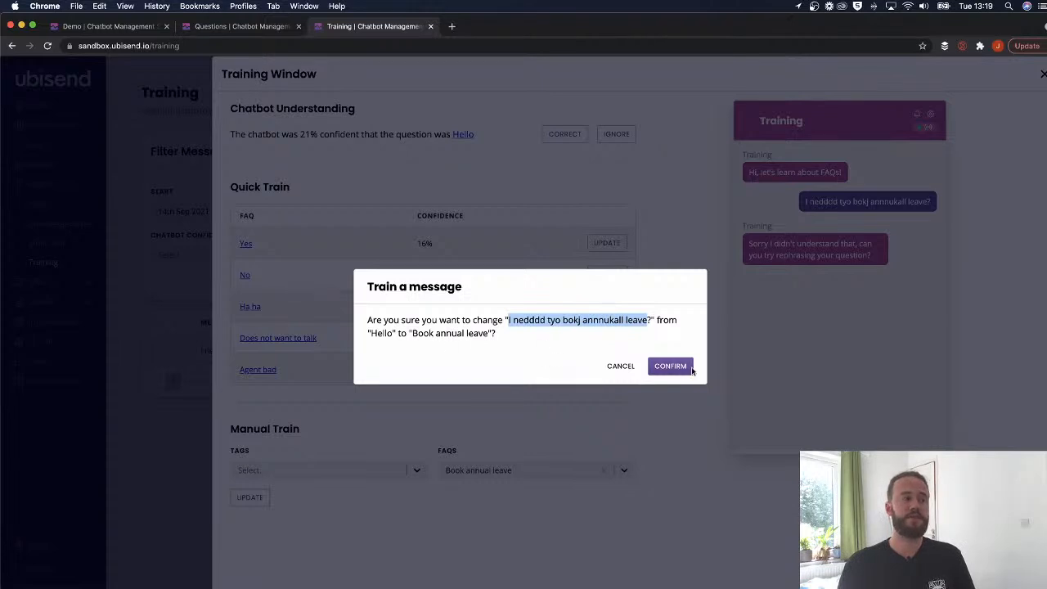
left_click(692, 367)
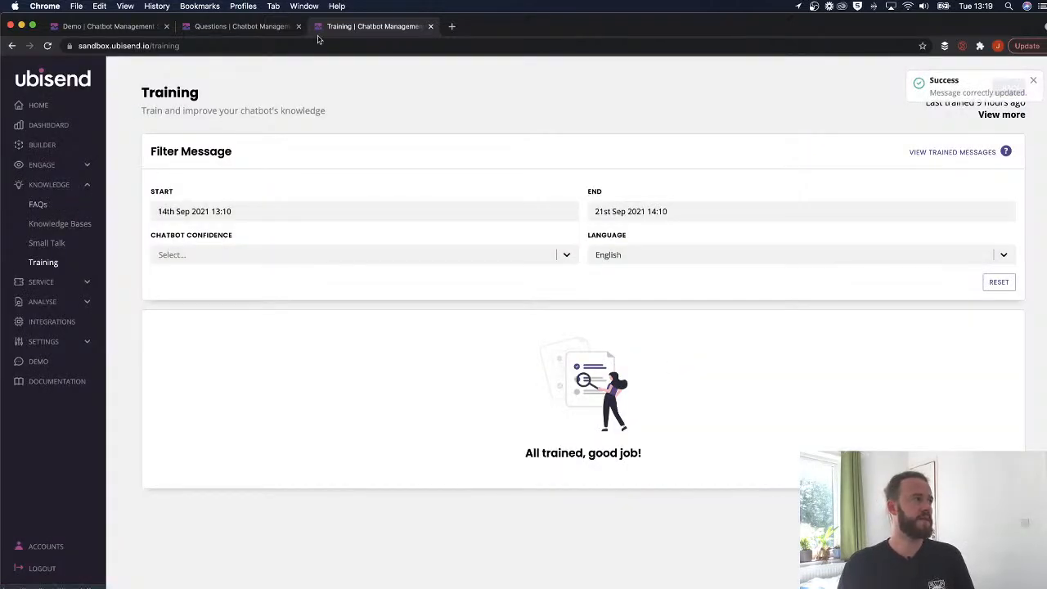
Check the Book annual leave FAQ's question list for the newly trained phrasing
left_click(38, 204)
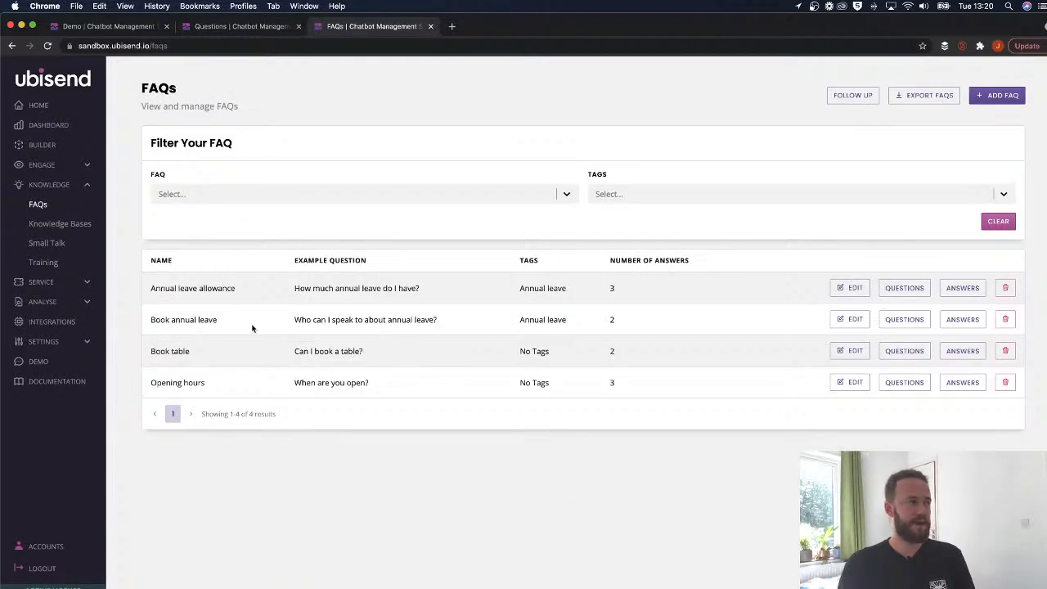
left_click(896, 319)
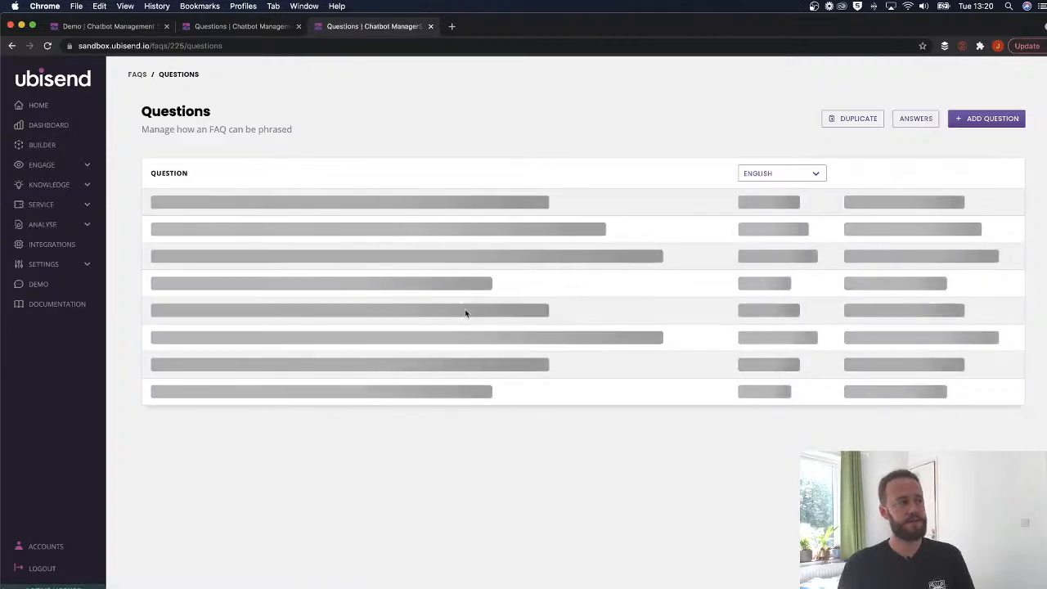
left_click_drag(276, 299, 144, 299)
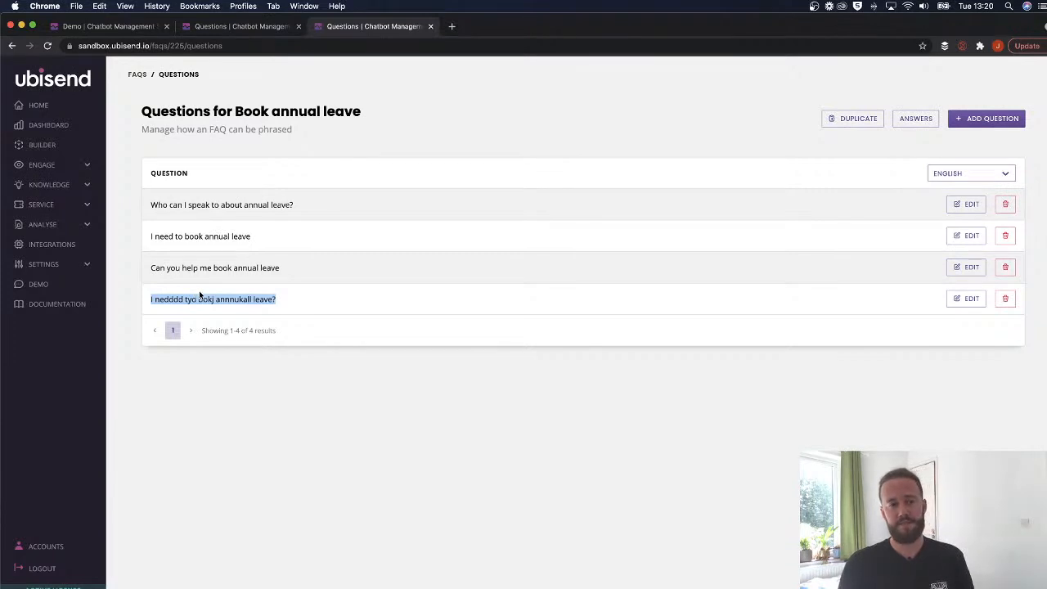
left_click(295, 295)
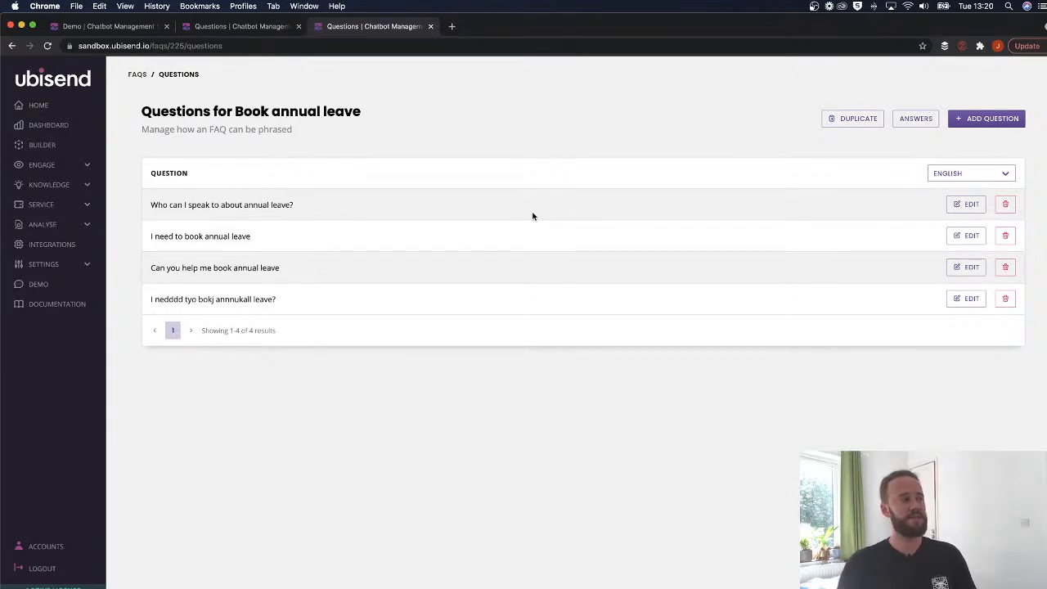
left_click_drag(259, 267, 214, 267)
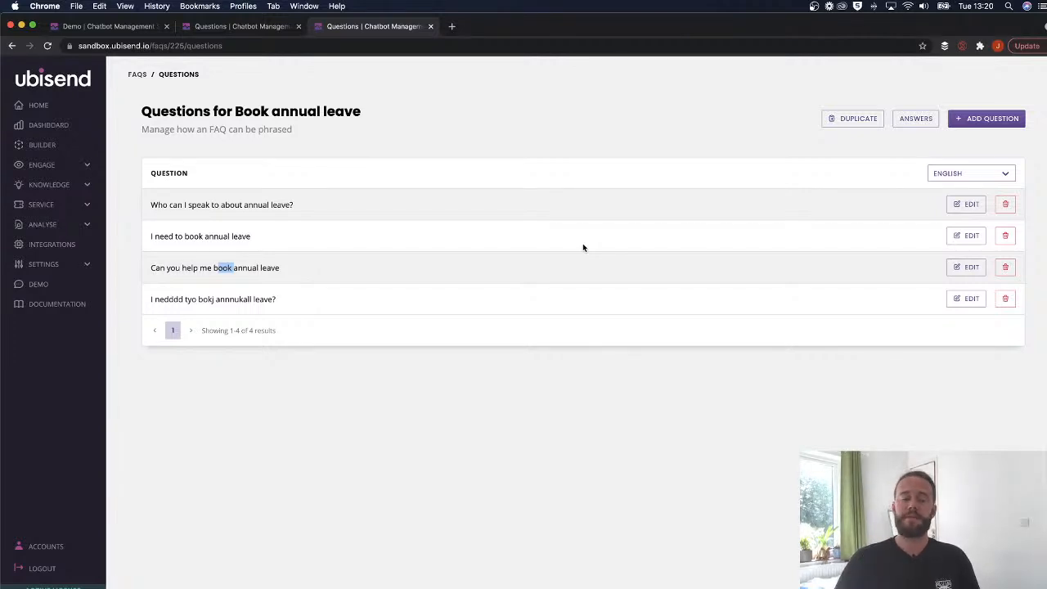
Copy the phrasing "I nedddd tyo bokj annnukall leave?" from the FAQ's questions and send it to the demo chatbot again
left_click_drag(276, 301, 148, 299)
key("super+c")
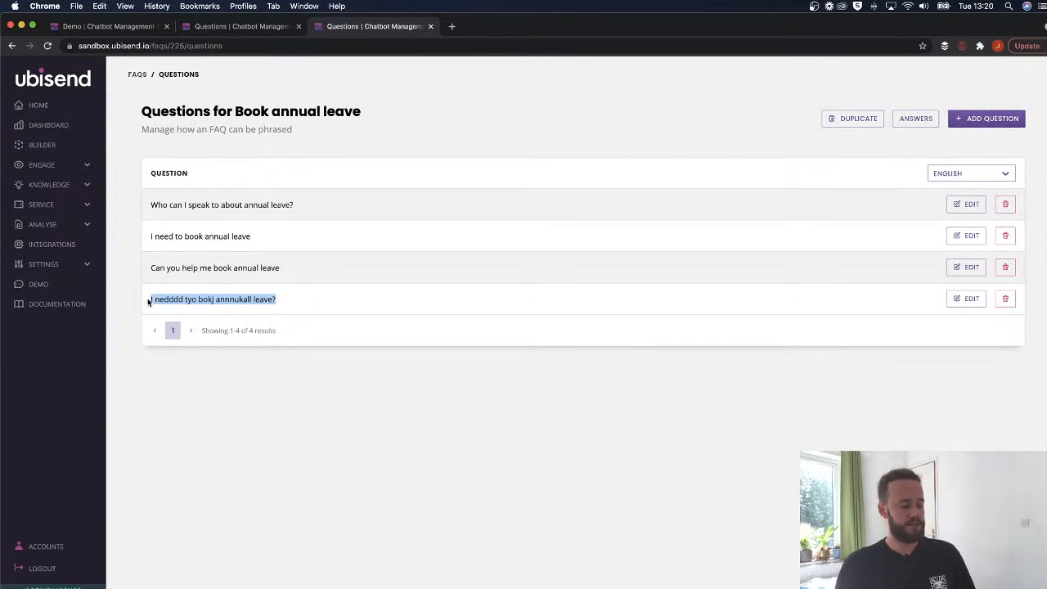
left_click(131, 29)
key("super+v")
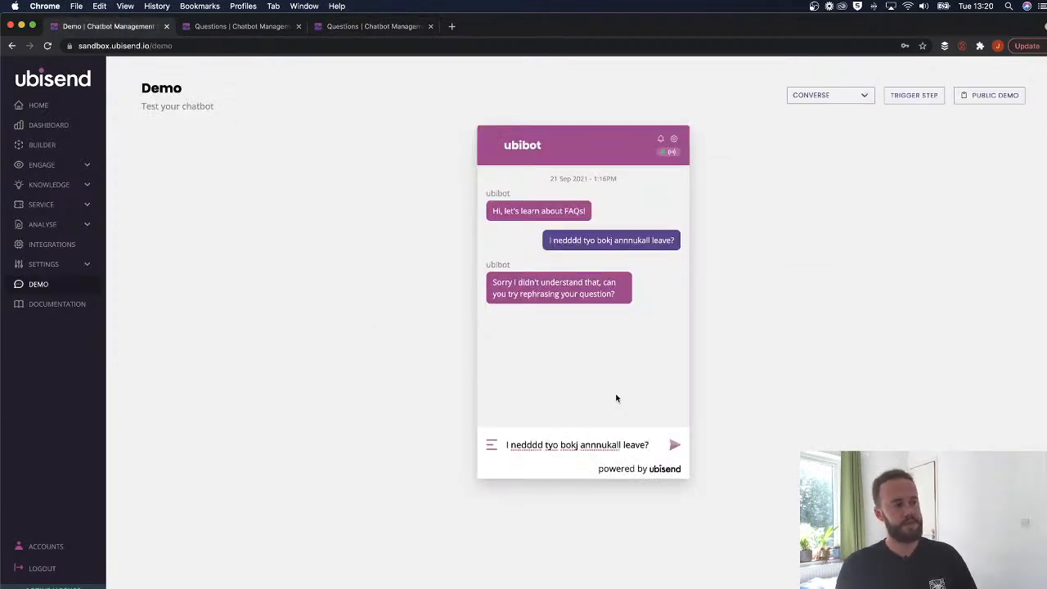
key("Return")
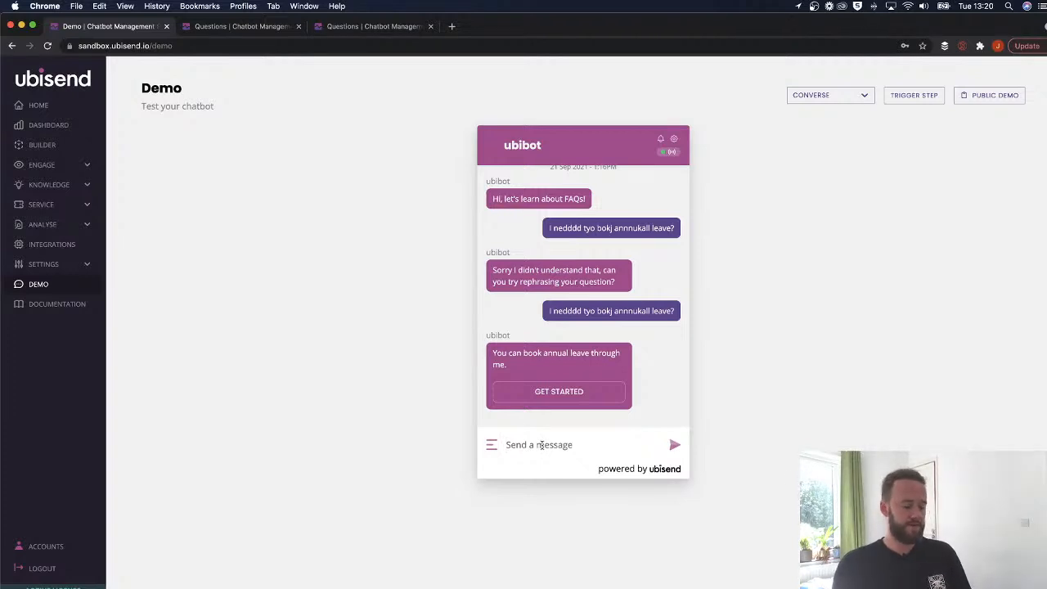
Send the demo chatbot the nonsense message "aijrghewrlgjnwrehojerth[eriojher[iohjert["
type("wrgjhewrlgjnwrehojerth[eriojher[iohjert")
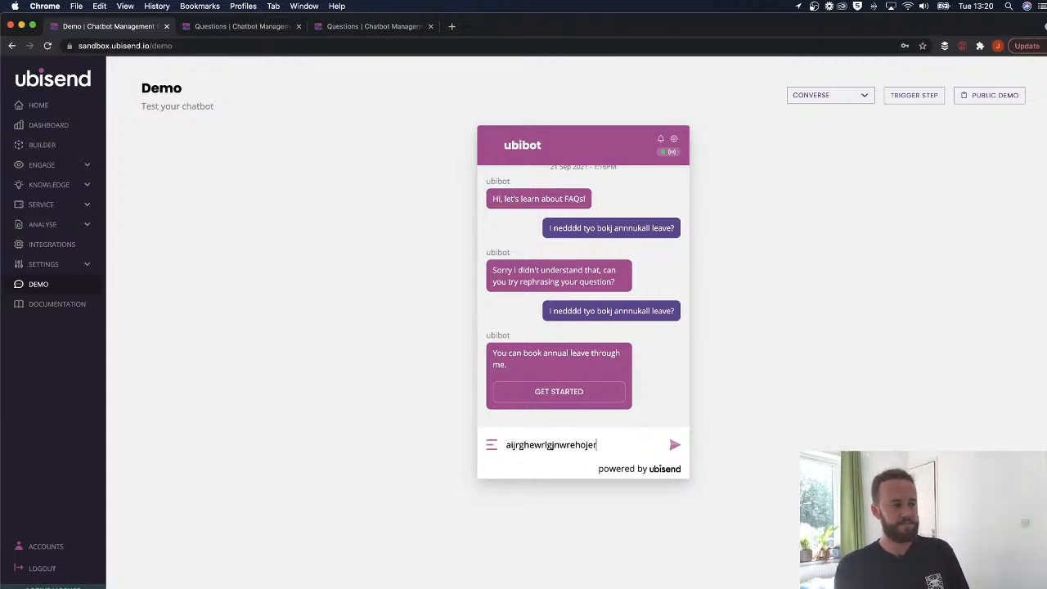
key("Return")
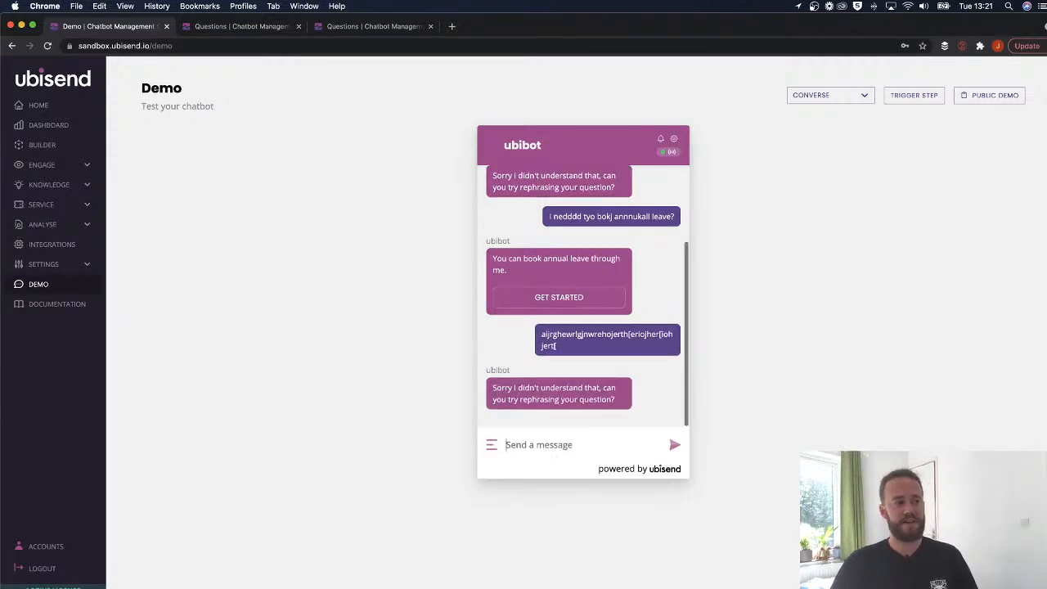
Ignore the nonsense message in the chatbot's training list and dismiss the notification
left_click(364, 27)
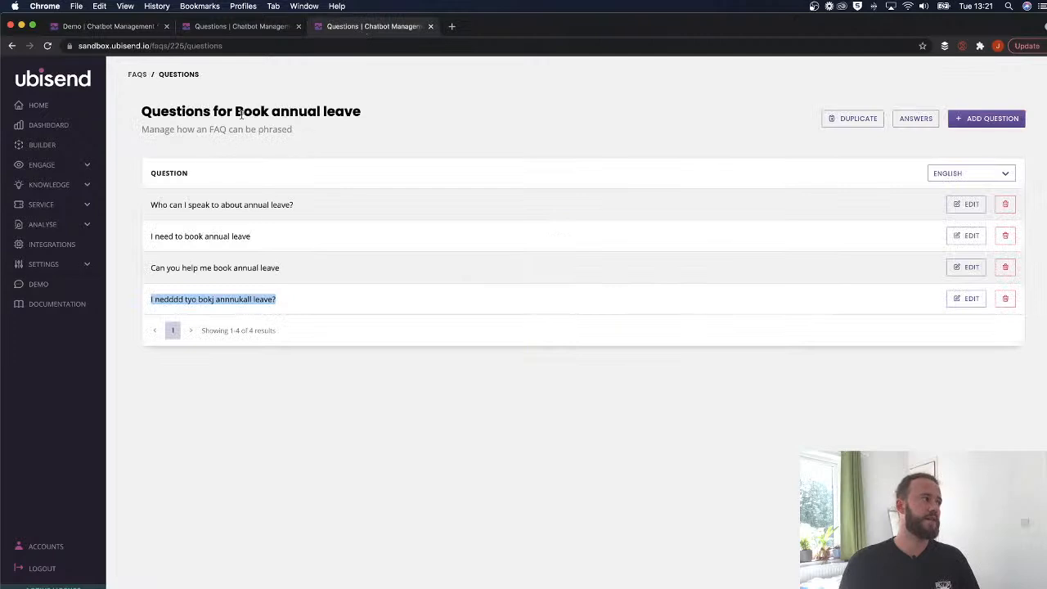
left_click(65, 185)
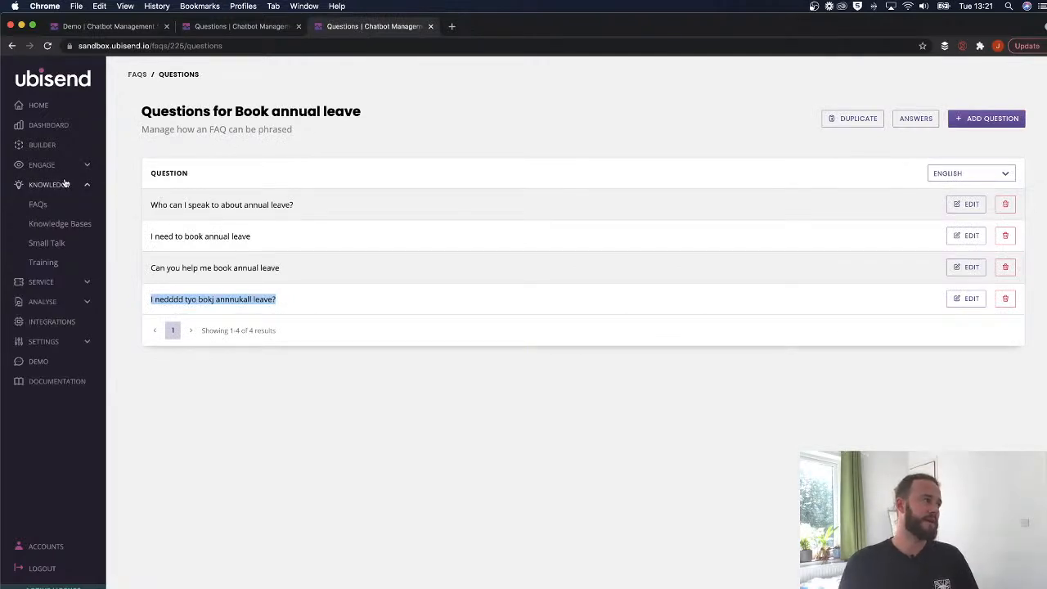
left_click(49, 262)
left_click(938, 355)
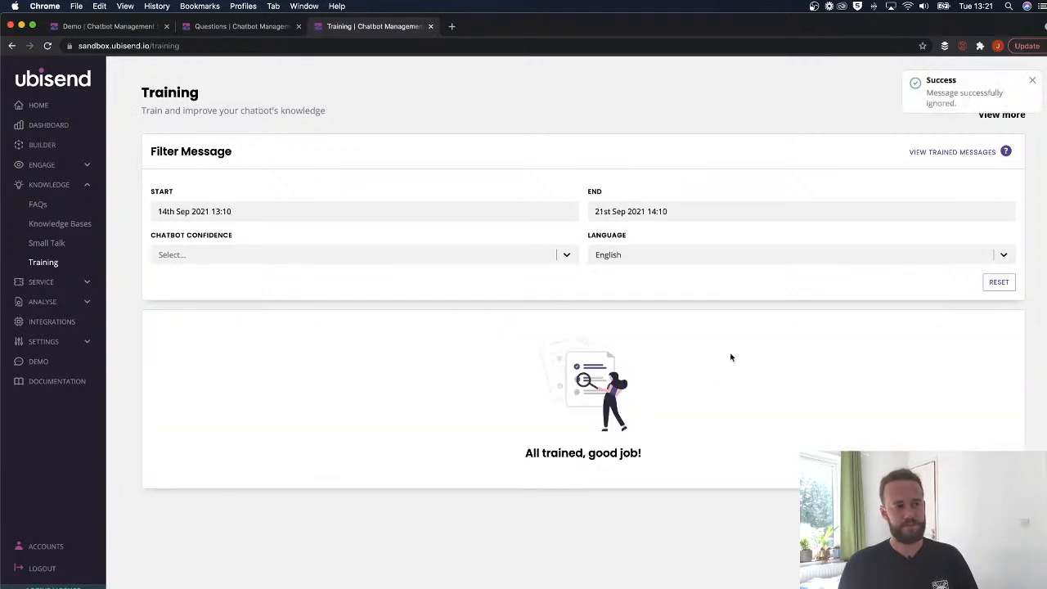
left_click(1037, 80)
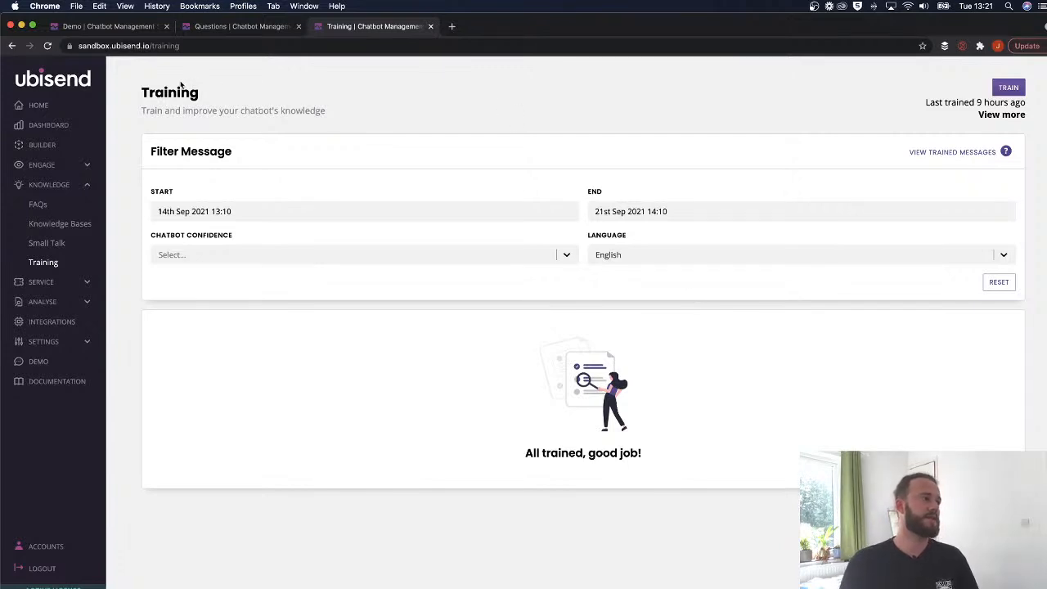
left_click(250, 256)
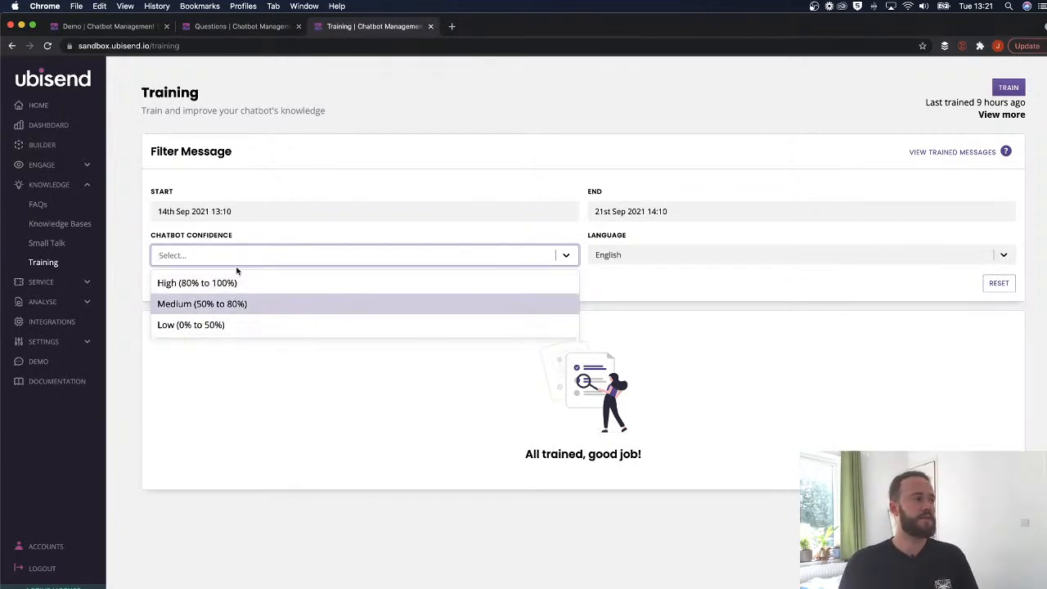
Send the demo chatbot another nonsense message, "sdfngndrmdrtmjdtryjk"
left_click(237, 29)
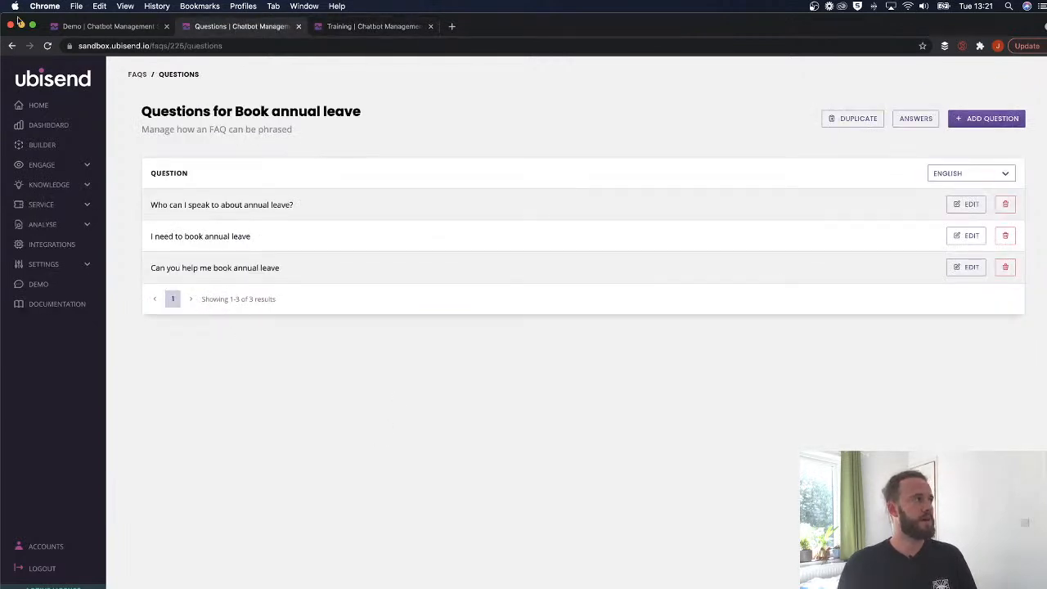
left_click(82, 28)
left_click(502, 444)
type("sdfngndrmdrtmjdtryjk")
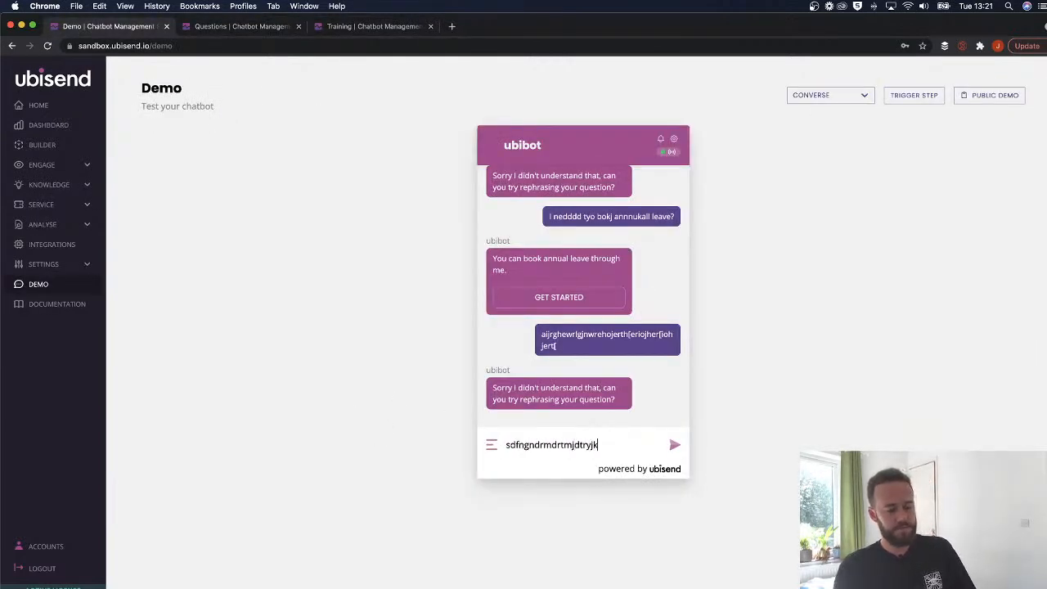
key("Return")
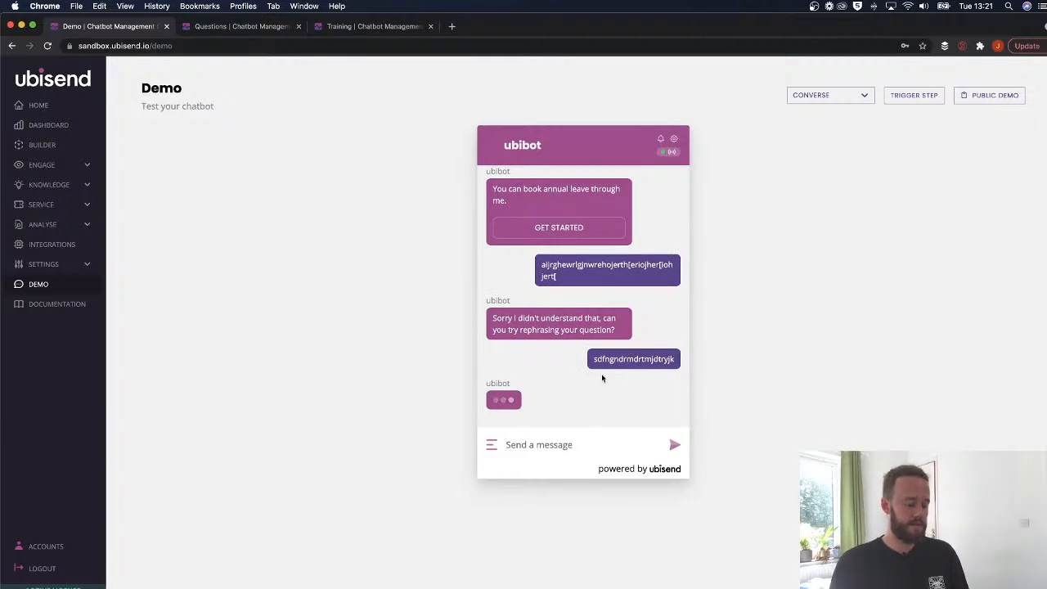
Send the demo chatbot the messages "I ned to book annual leave?" and "Book annual leave"
type("I ned to b")
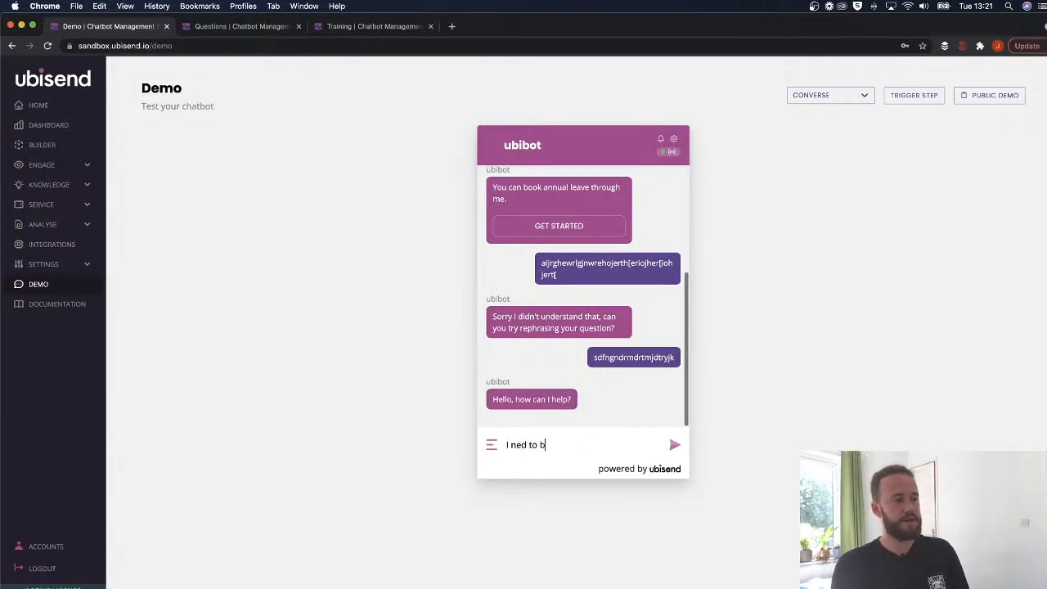
type("ook annual leave?")
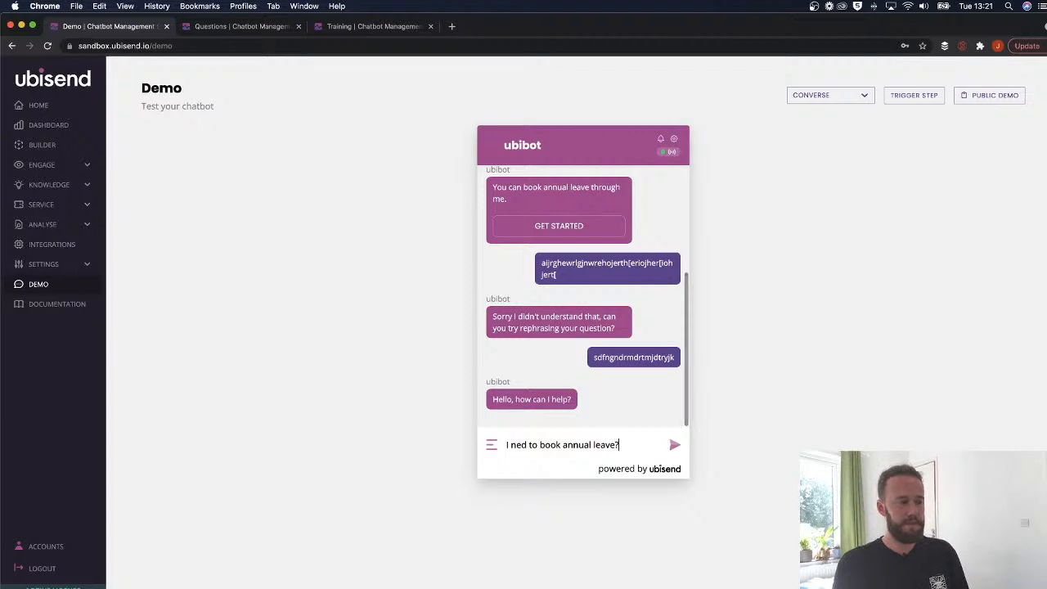
key("Return")
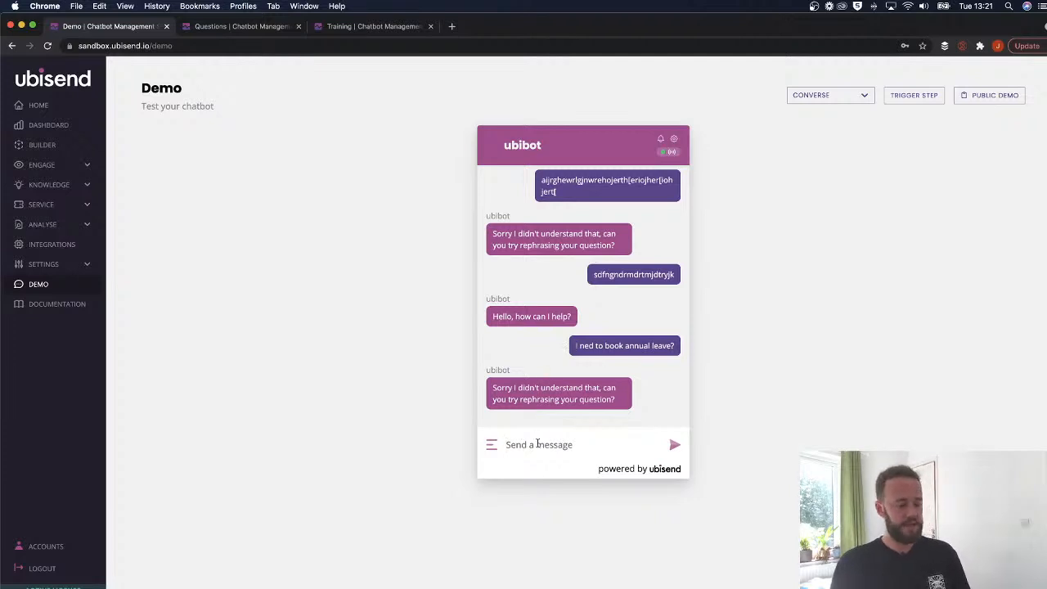
type("Book annual leave")
key("Return")
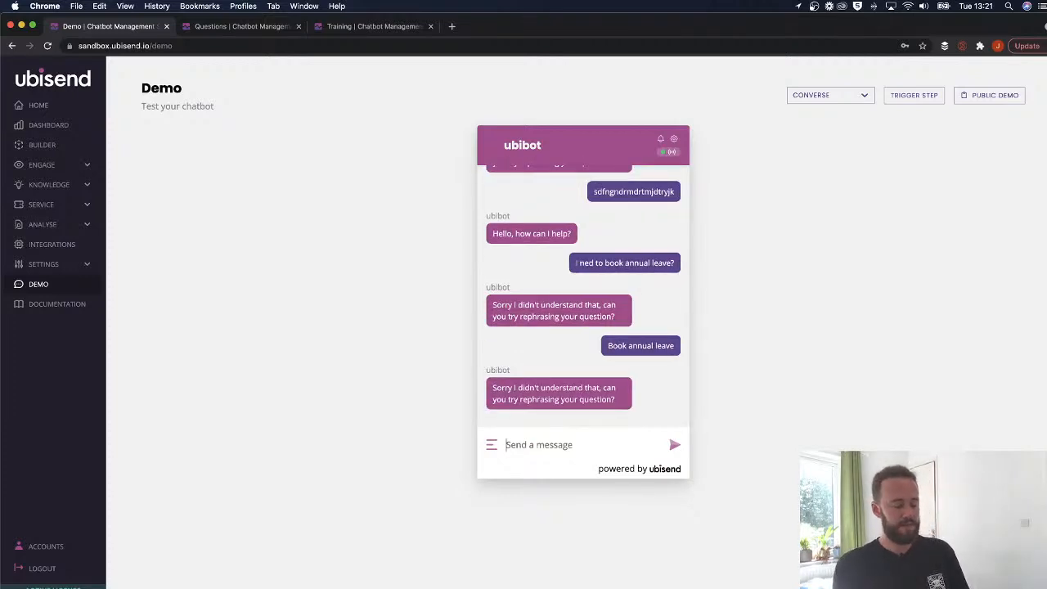
Ask the demo chatbot "What colour is the rainbow on a thursday morning in June?" and send it "Hello"
type("What ")
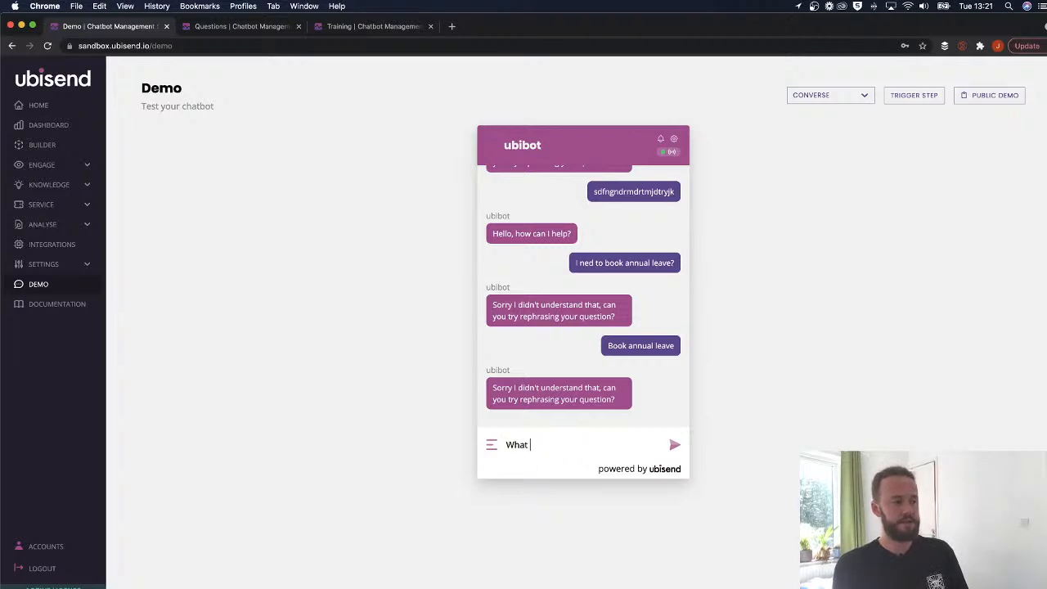
type("colour is the ra")
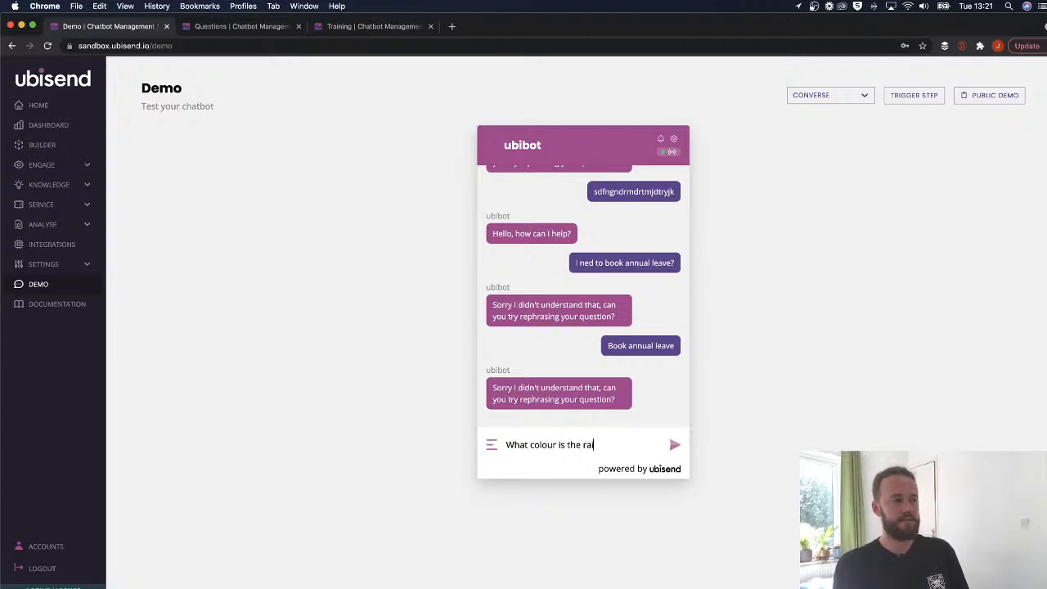
type("inbow on a thursday ")
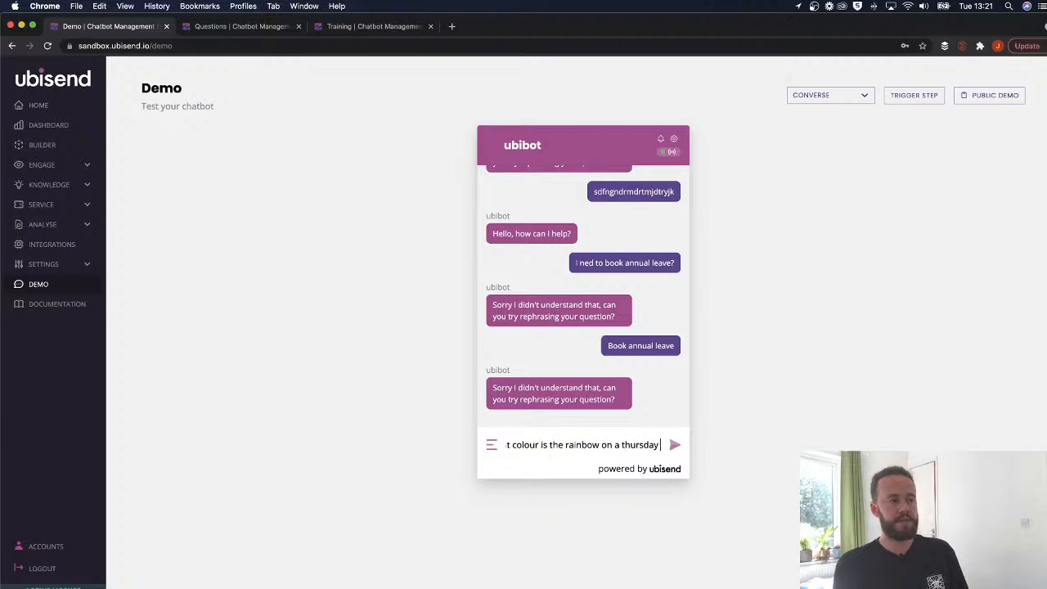
type("morning in June?")
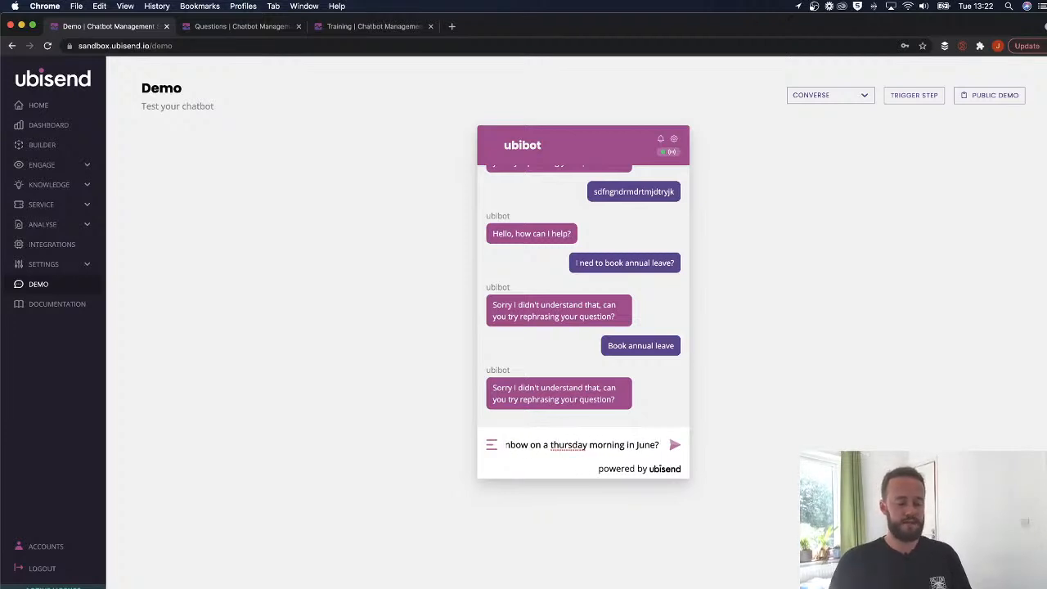
key("Return")
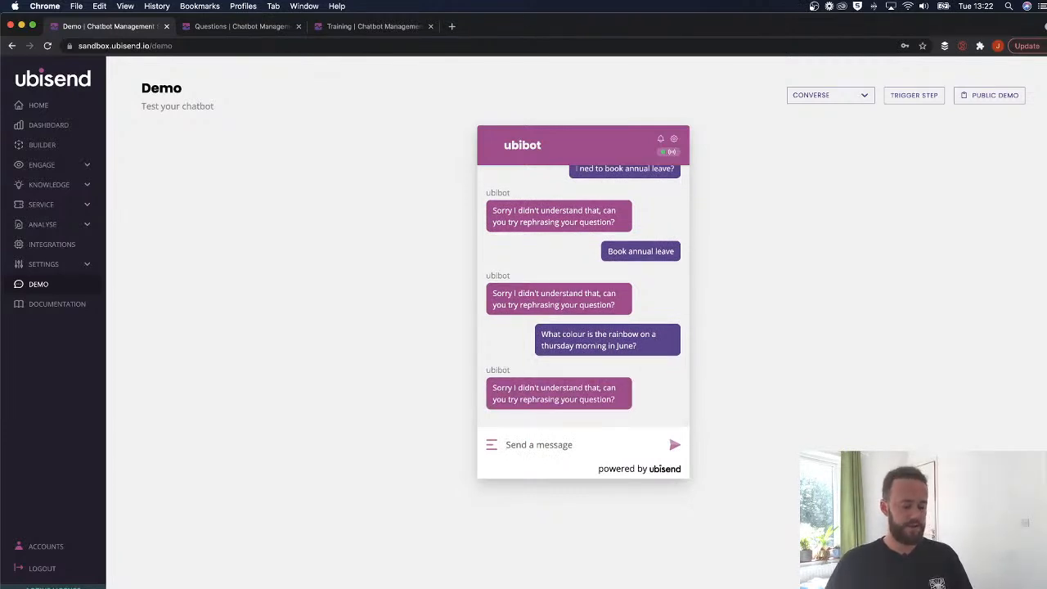
type("Hello")
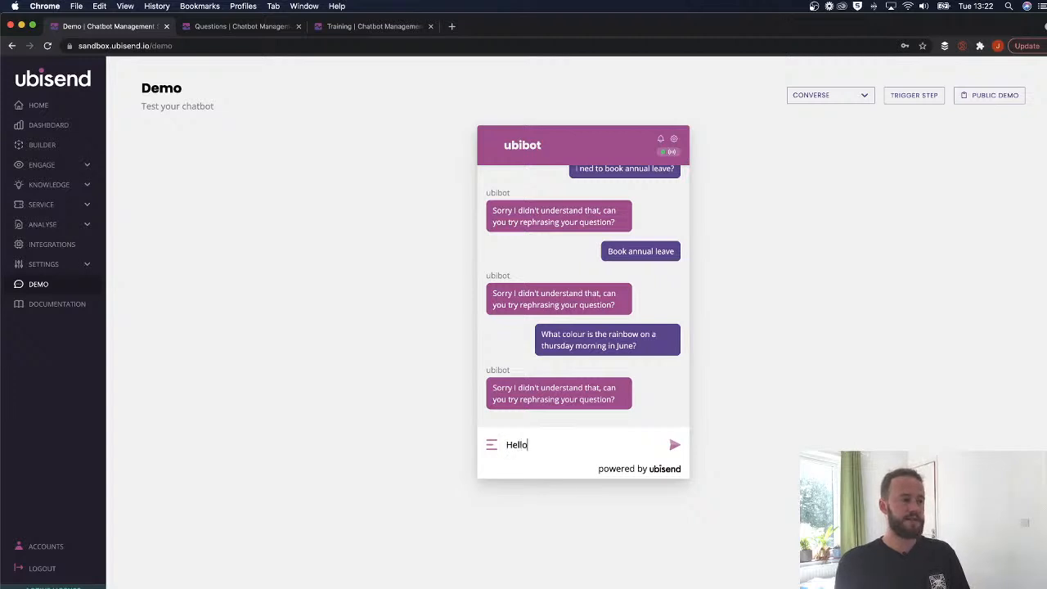
key("Return")
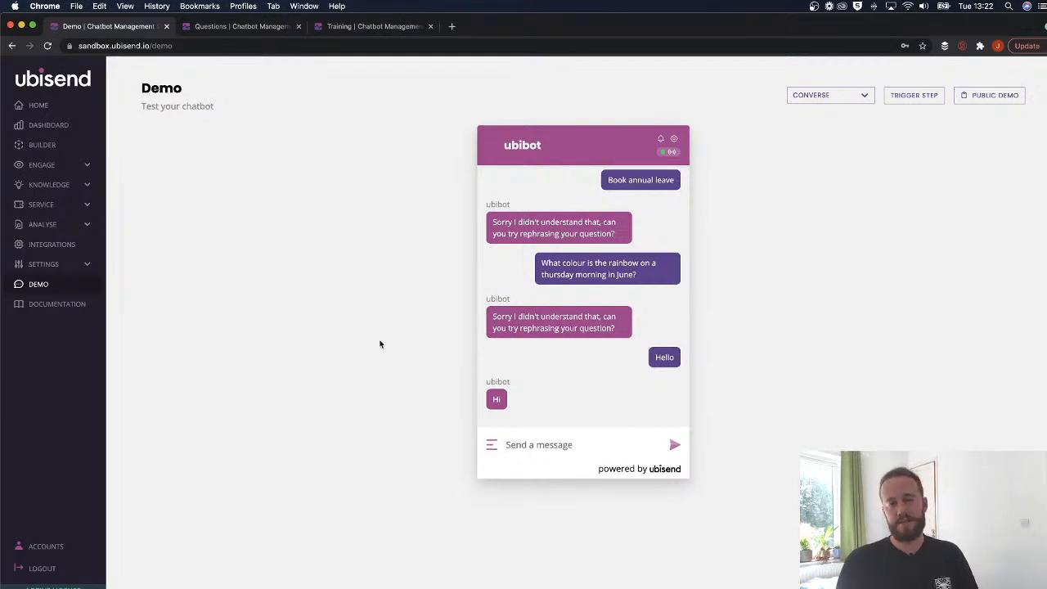
Reset the training message filters to load the latest demo messages
left_click(376, 27)
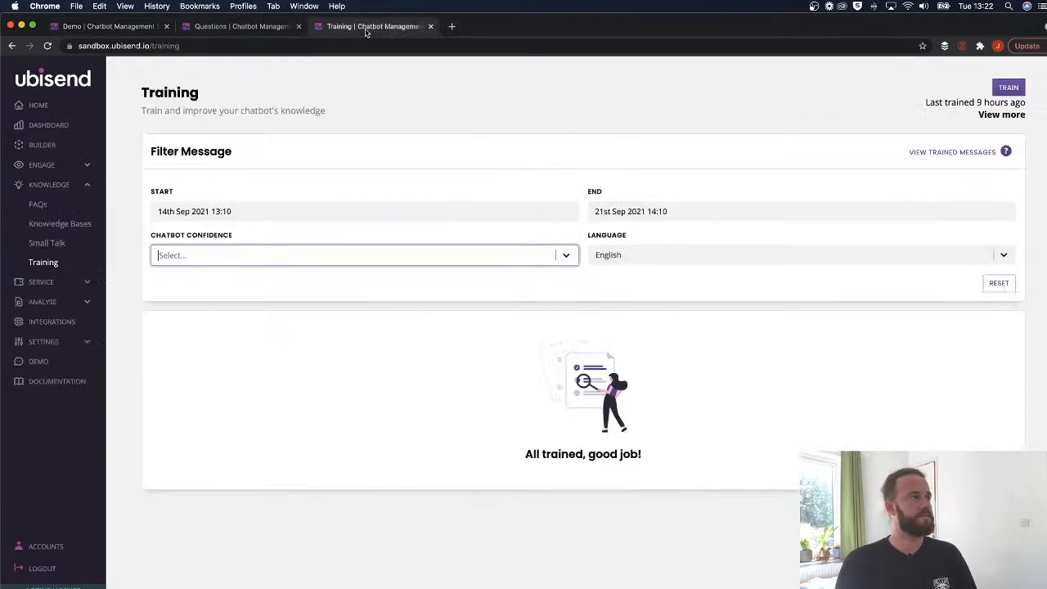
left_click(739, 112)
left_click(999, 286)
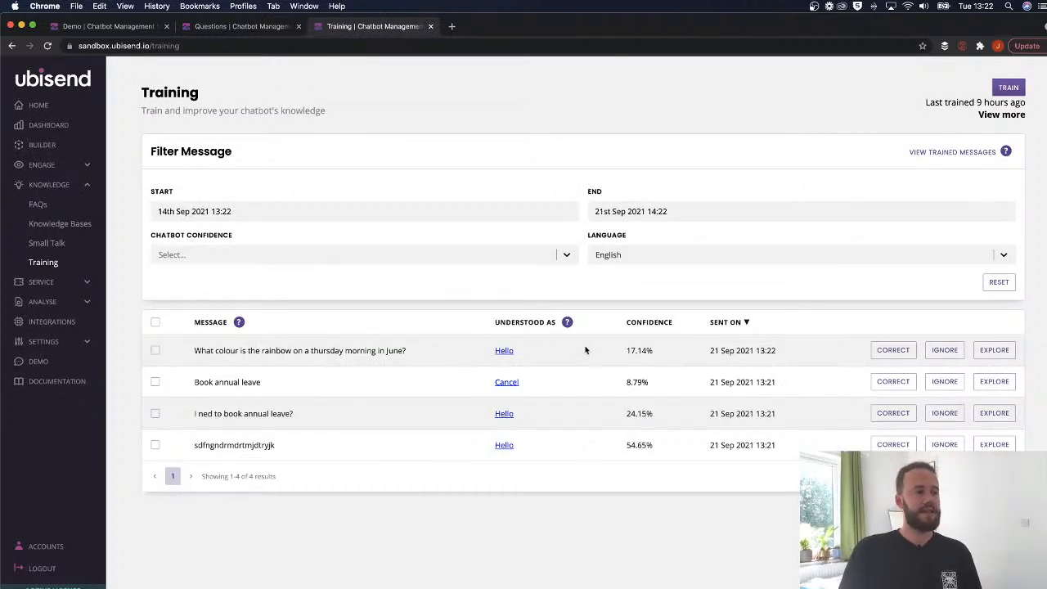
View the training messages by Low (0% to 50%) and High (80% to 100%) chatbot confidence, and reload the unfiltered list
left_click(252, 254)
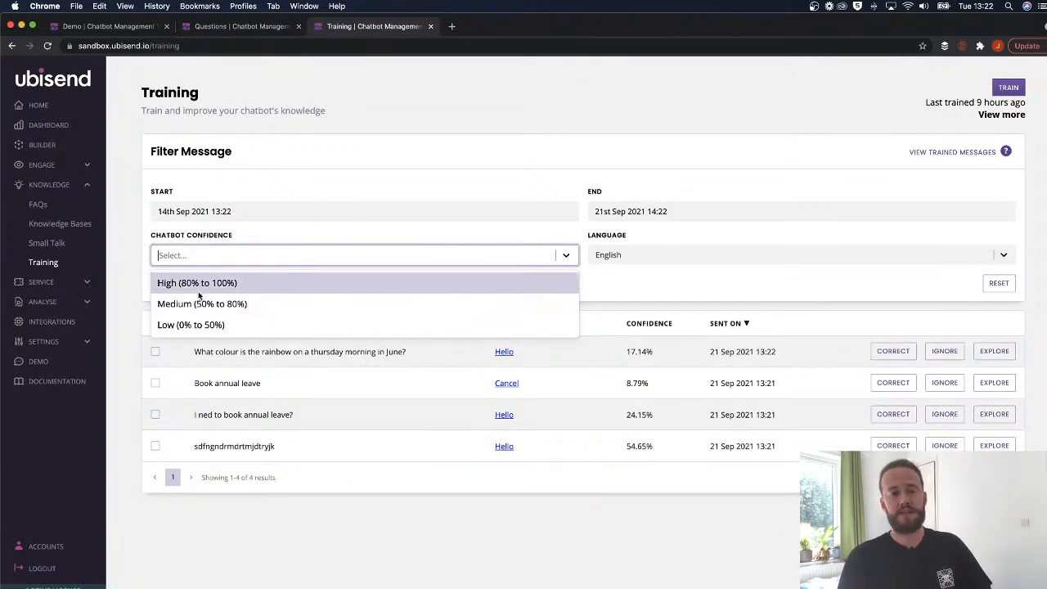
left_click(194, 325)
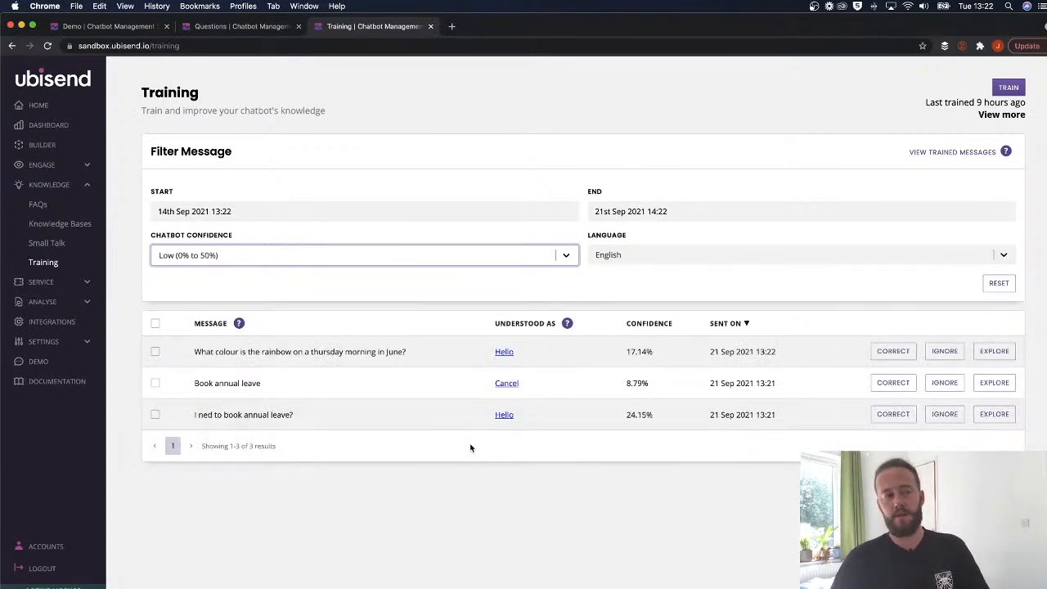
left_click(233, 255)
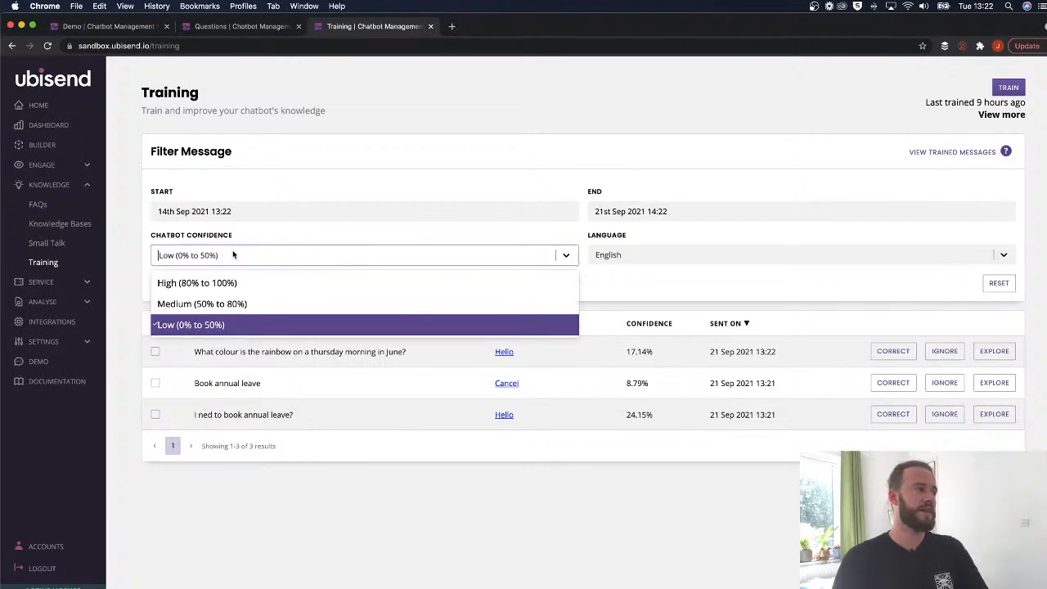
left_click(219, 281)
left_click(263, 257)
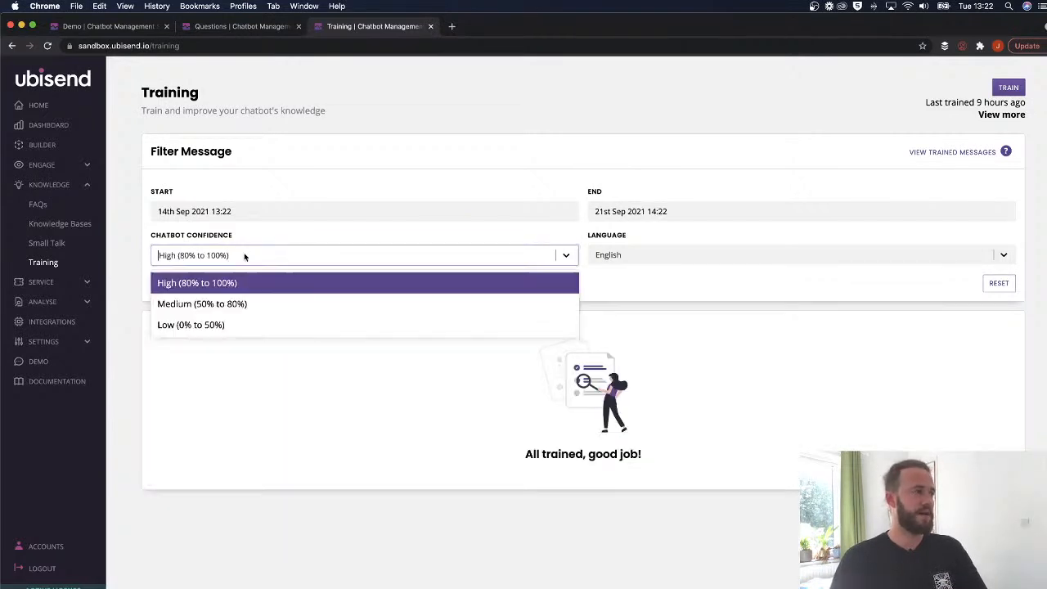
left_click(451, 122)
key("super+r")
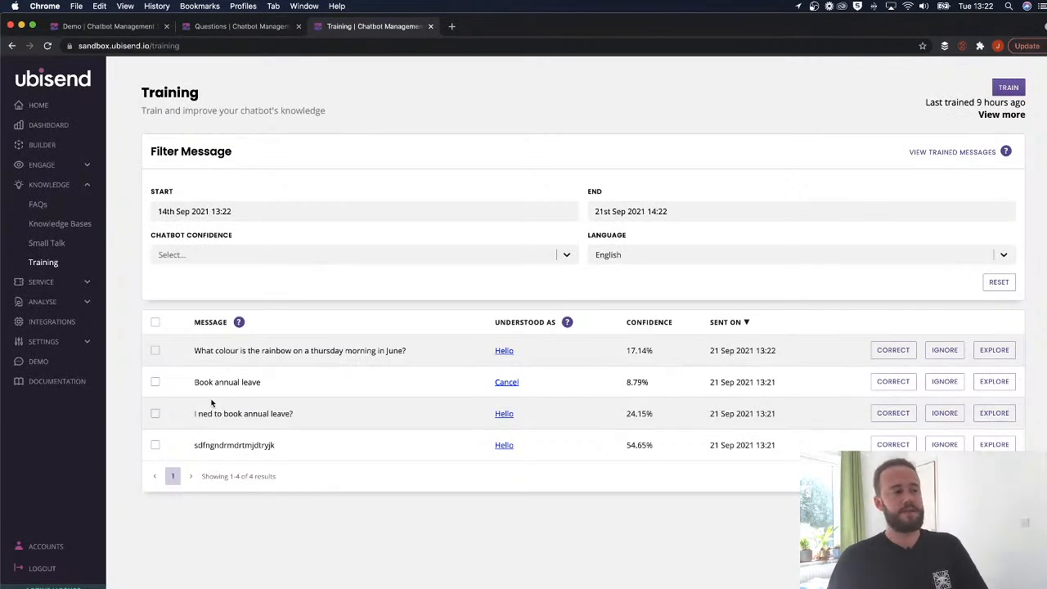
Ignore the rainbow question and the message "sdfngndrmdrtmjdtryjk" together in the training list
left_click(156, 352)
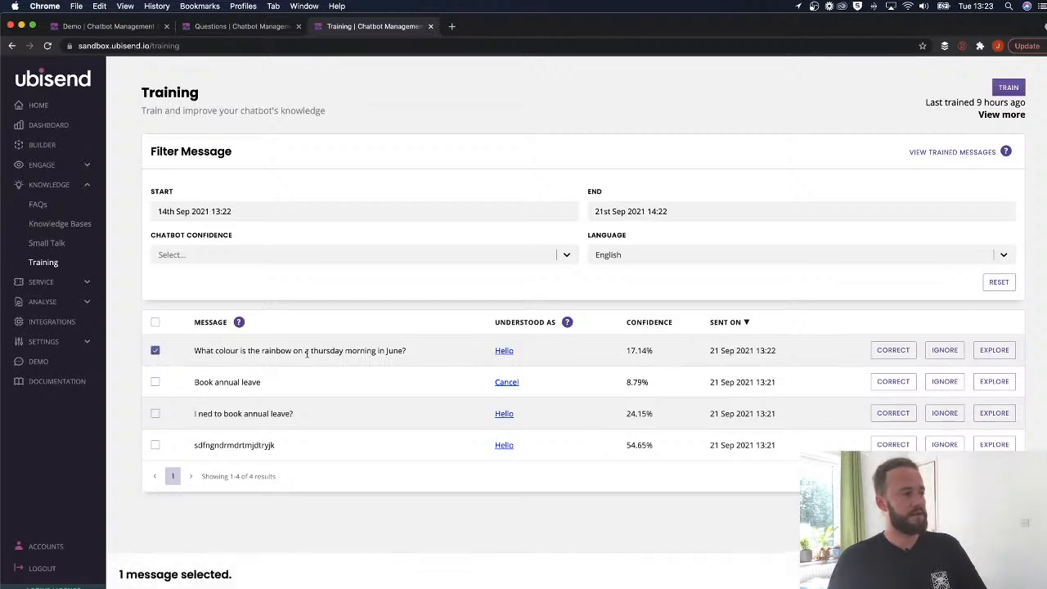
left_click(155, 445)
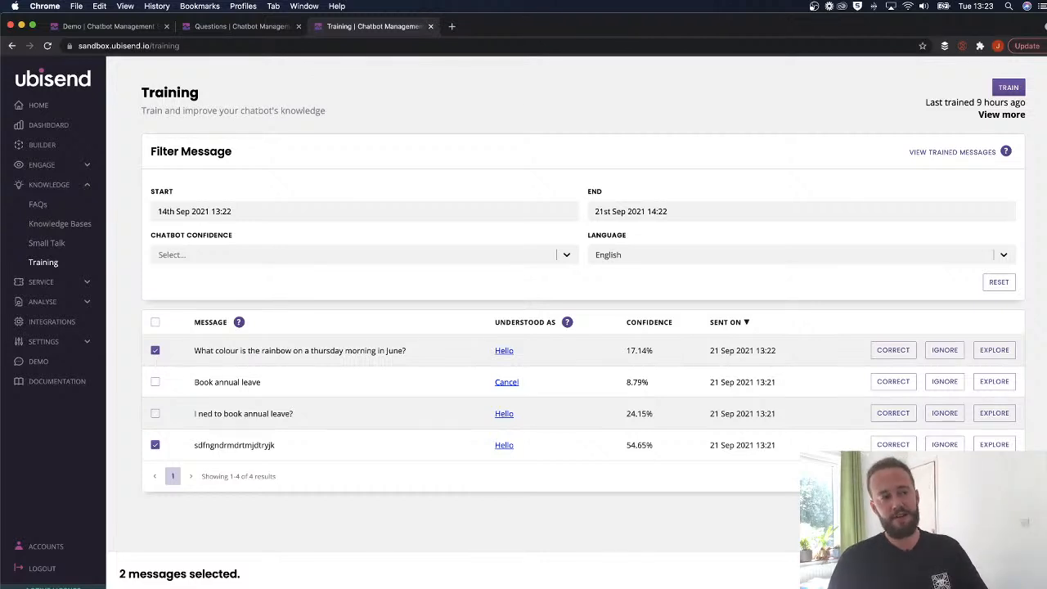
left_click(966, 575)
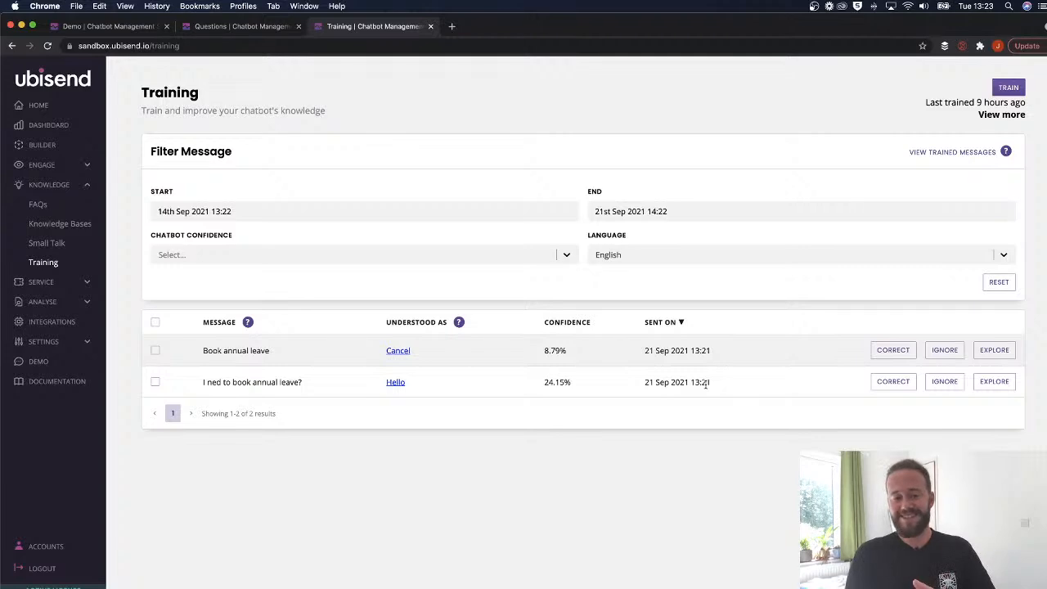
Explore the message "I ned to book annual leave?" and manually train it to the Book annual leave FAQ
left_click(994, 381)
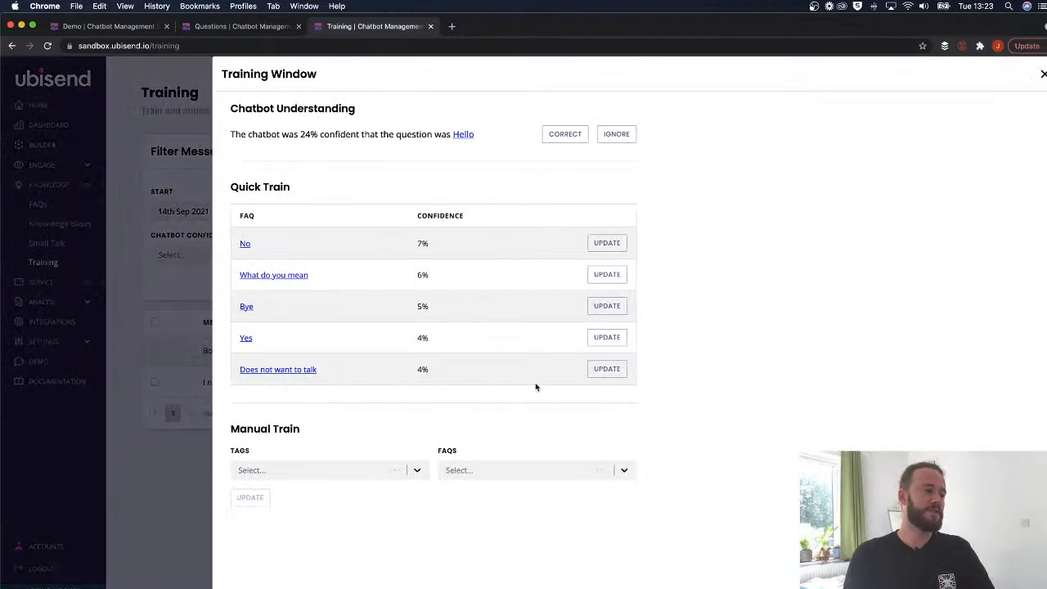
left_click(501, 469)
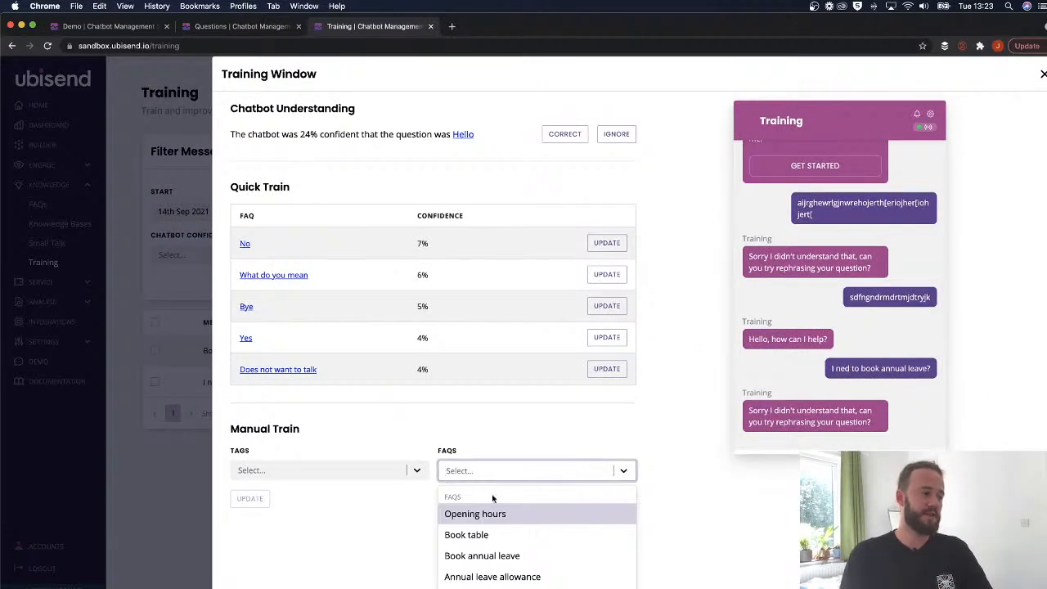
left_click(482, 555)
left_click(250, 498)
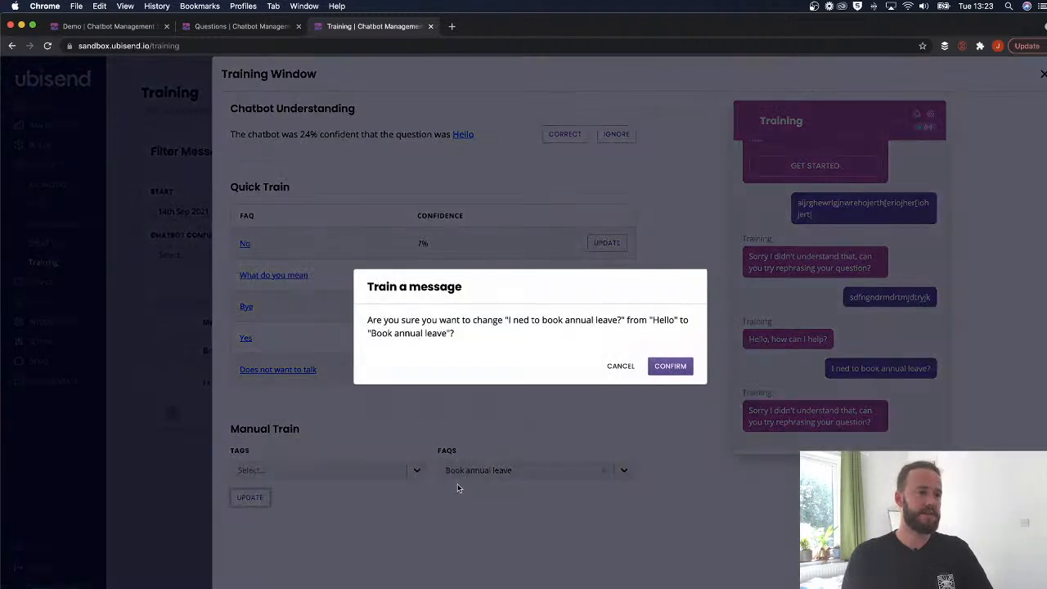
left_click(670, 366)
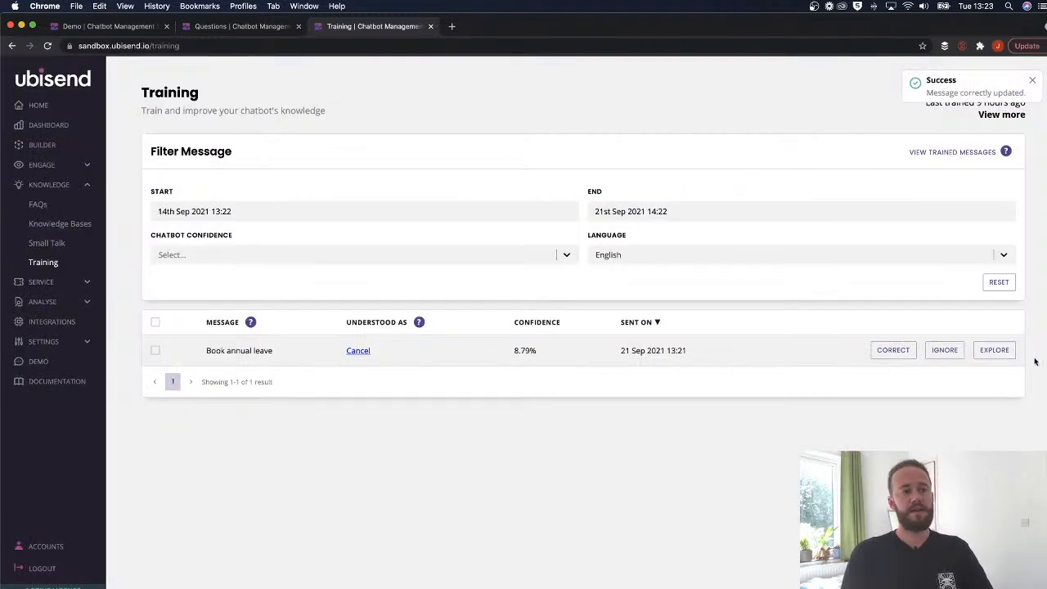
Explore the remaining message "Book annual leave" and manually train it to the Book annual leave FAQ
left_click(993, 350)
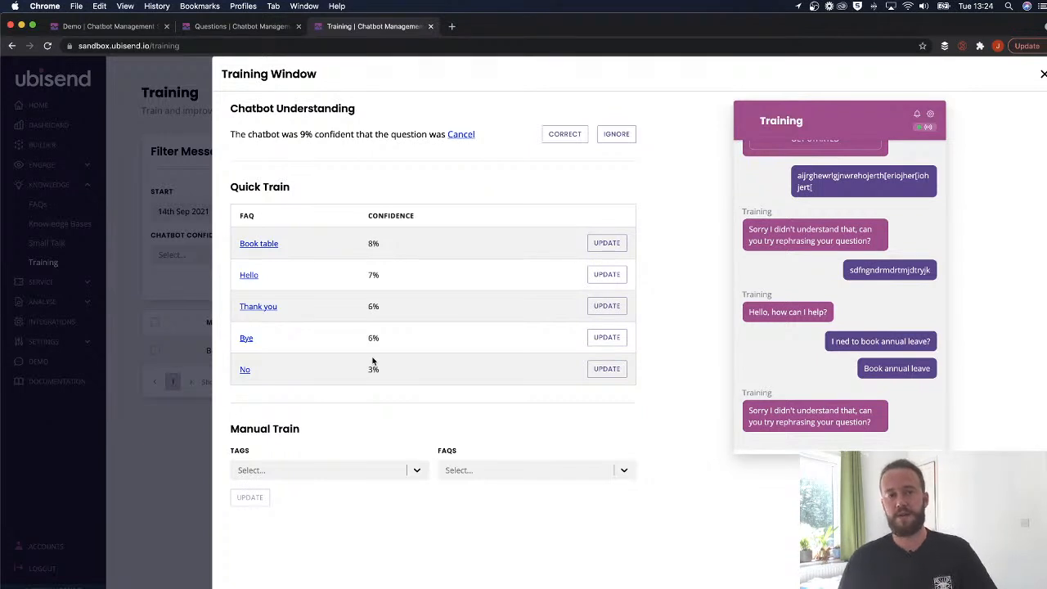
left_click(469, 476)
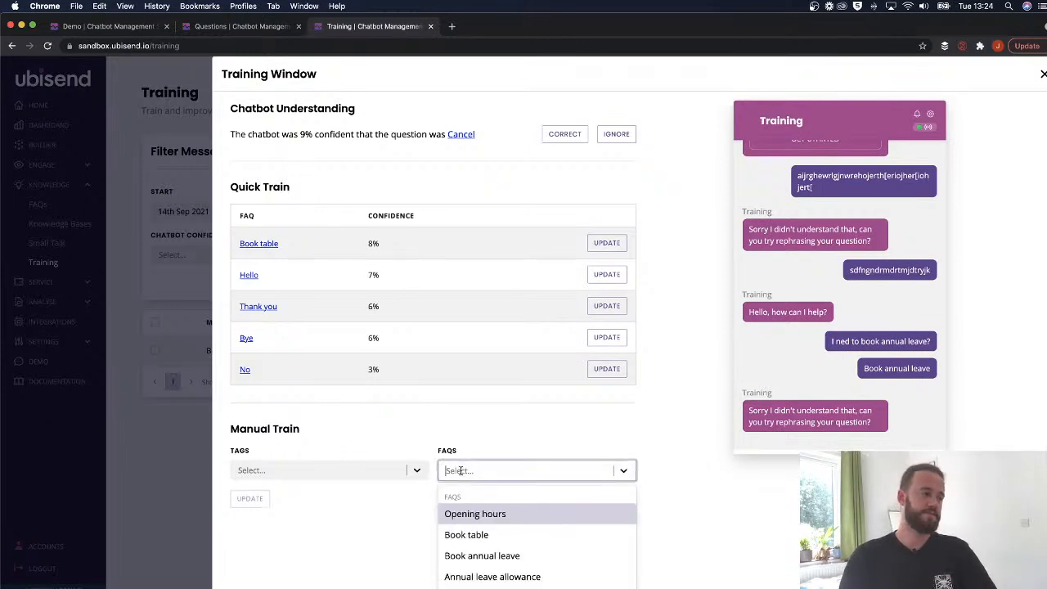
left_click(471, 551)
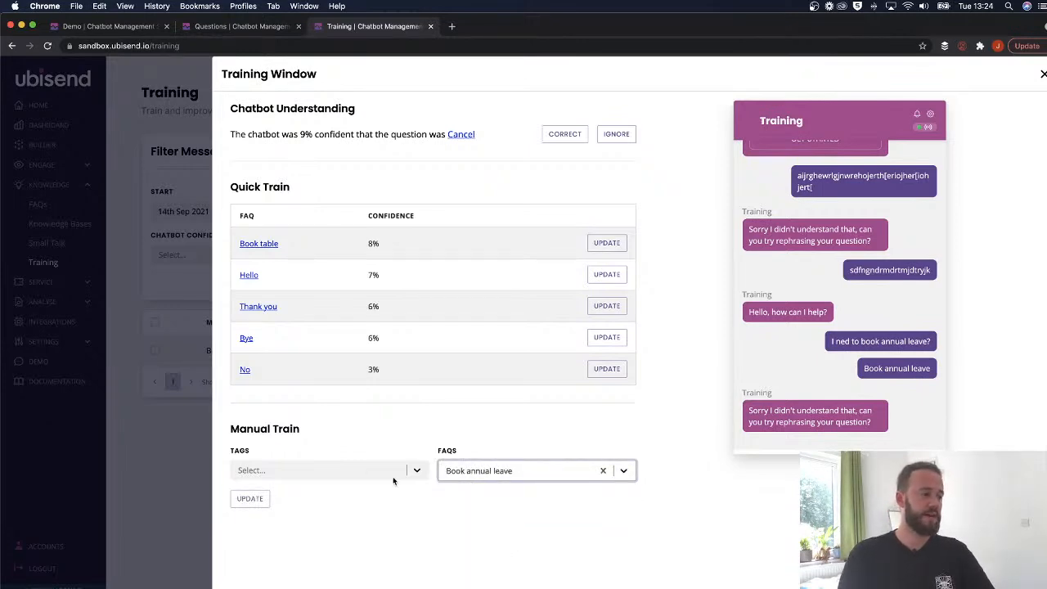
left_click(250, 498)
left_click(667, 366)
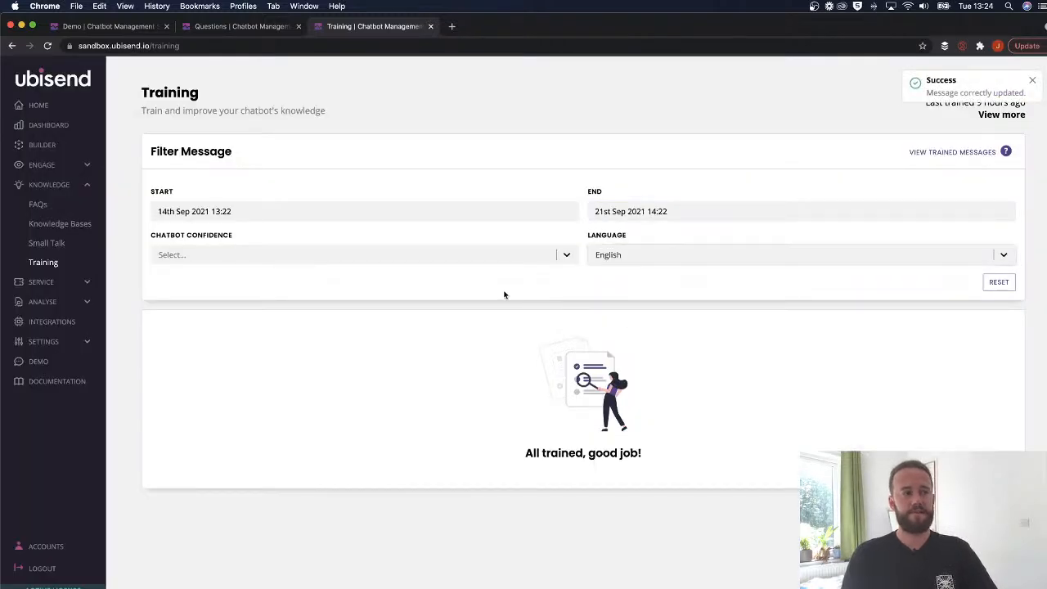
Test the trained phrases in the demo chat by sending "Book annual leave" and "I ned to book annual leave", and review the replies
left_click(123, 28)
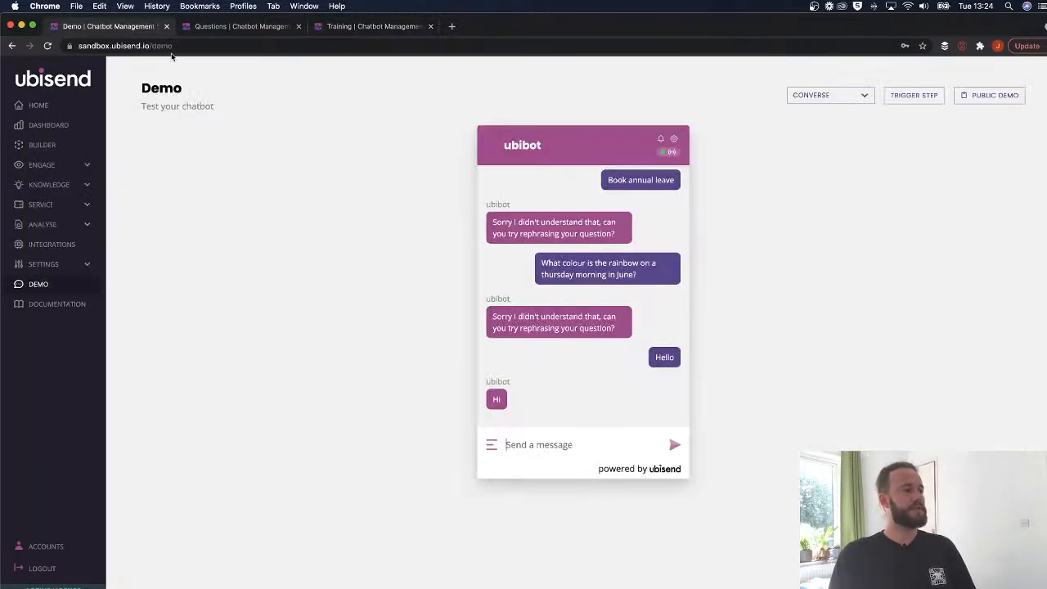
type("Boo")
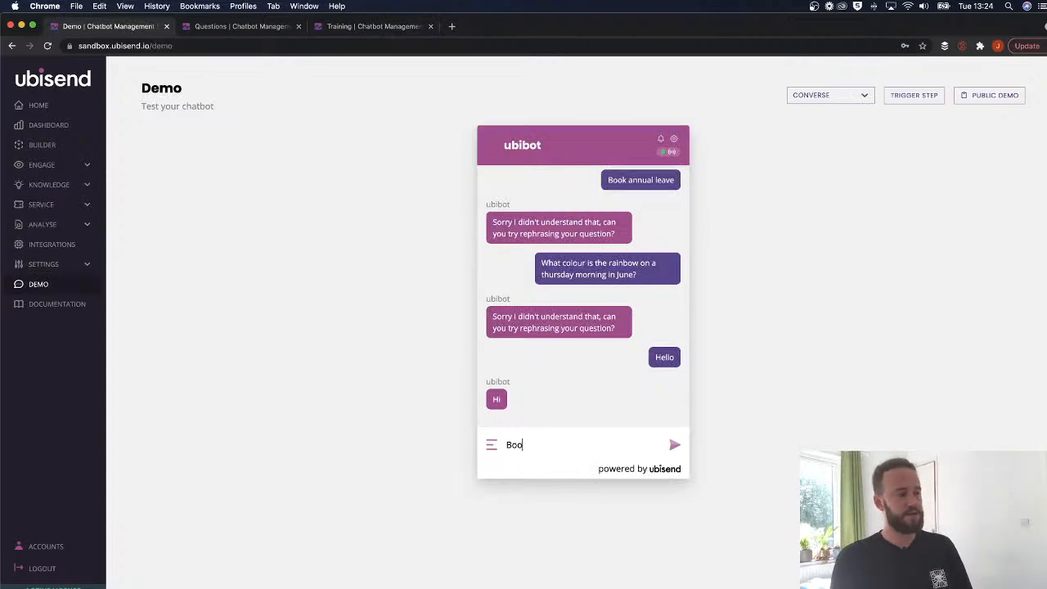
type("k annual leave")
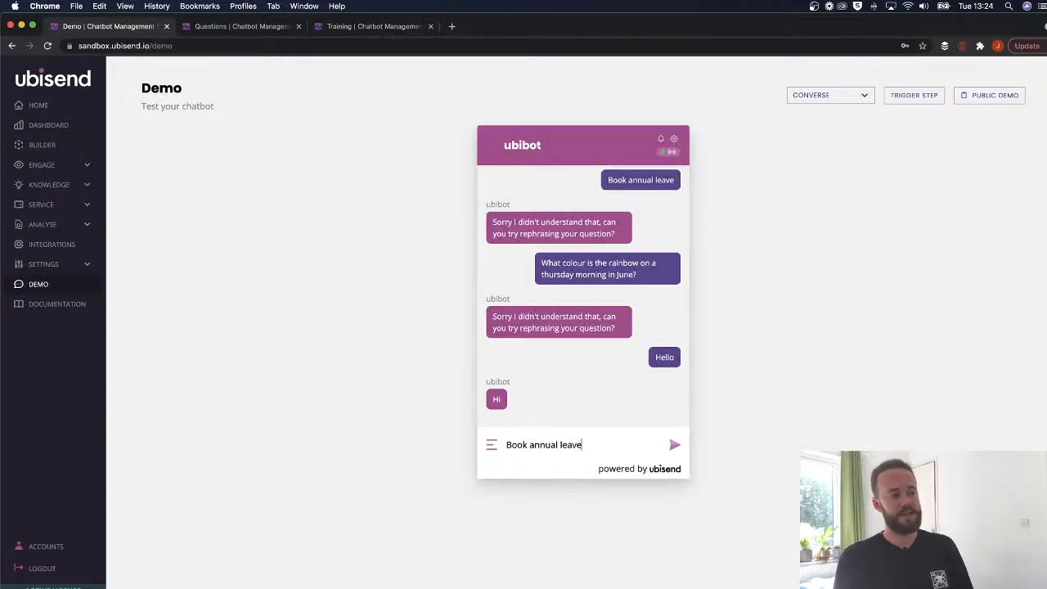
key("Return")
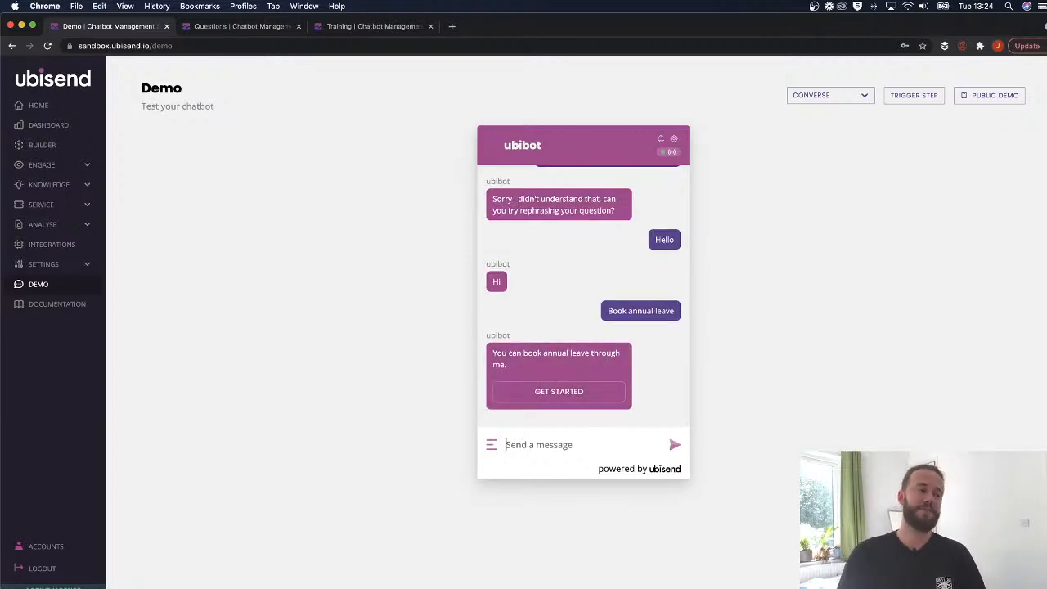
type("I ned to book annual leave")
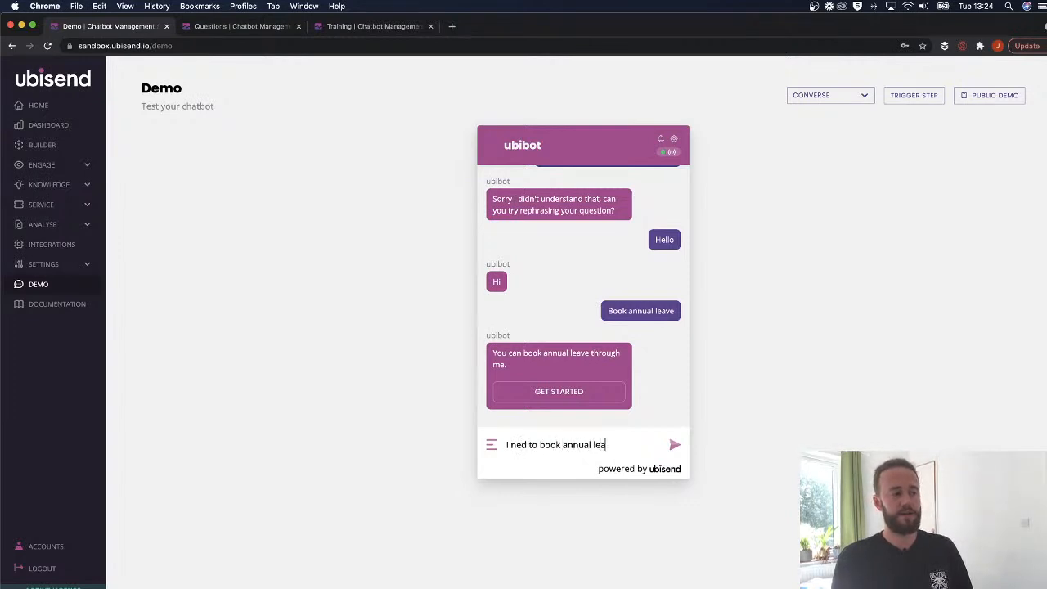
key("Return")
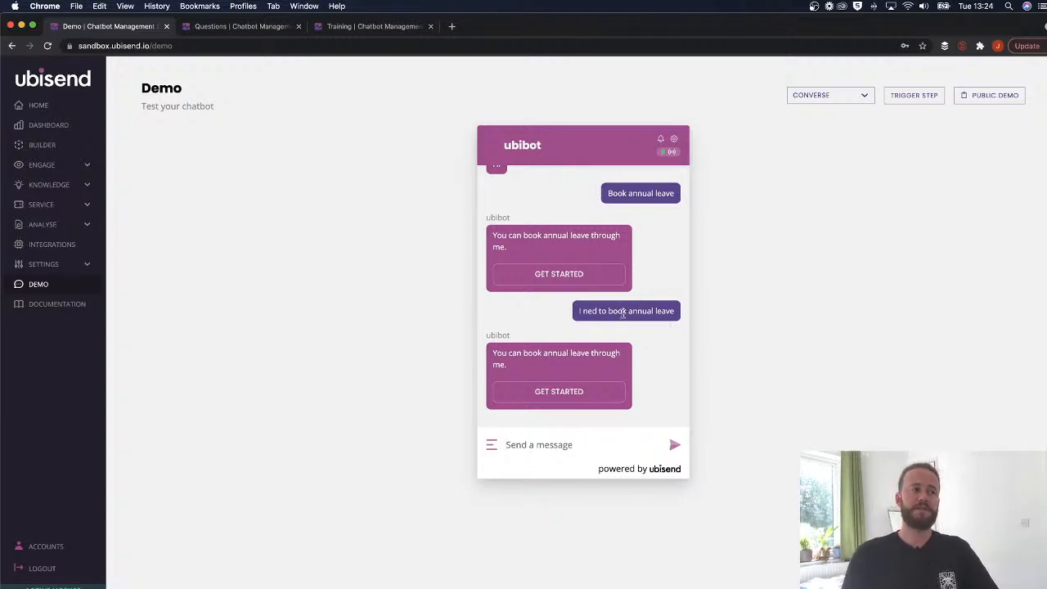
left_click_drag(675, 314, 571, 315)
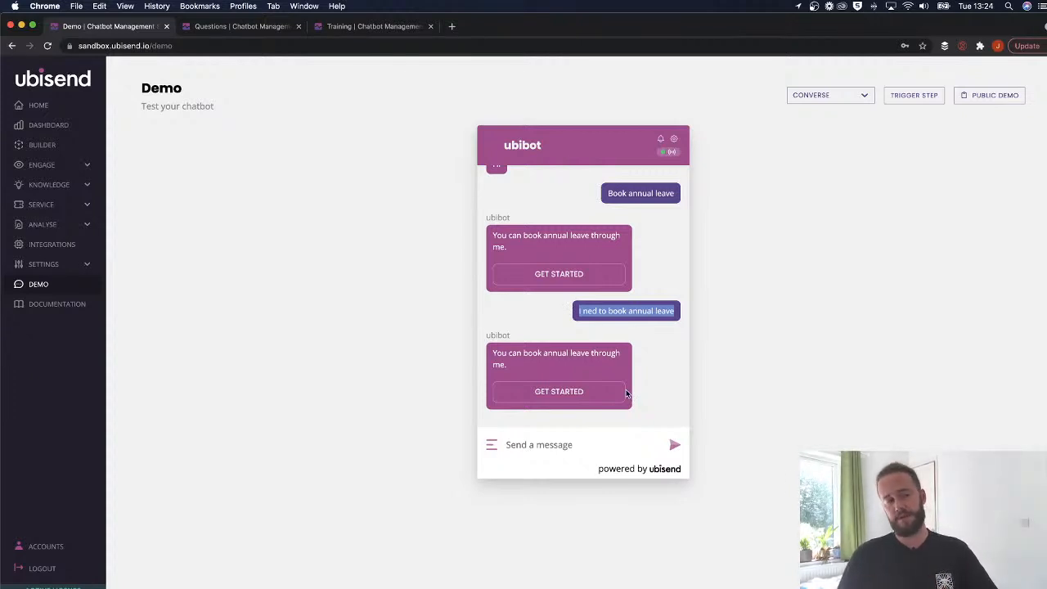
scroll(618, 248, "up", 2)
scroll(618, 248, "down", 2)
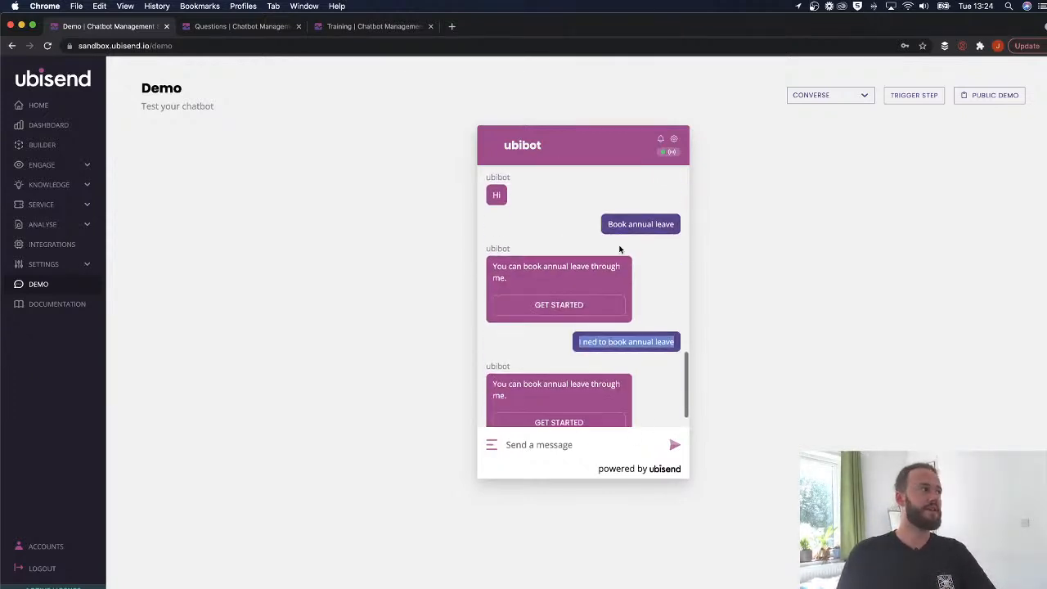
Return to the Training page and view the available message language options, leaving English selected
left_click(72, 187)
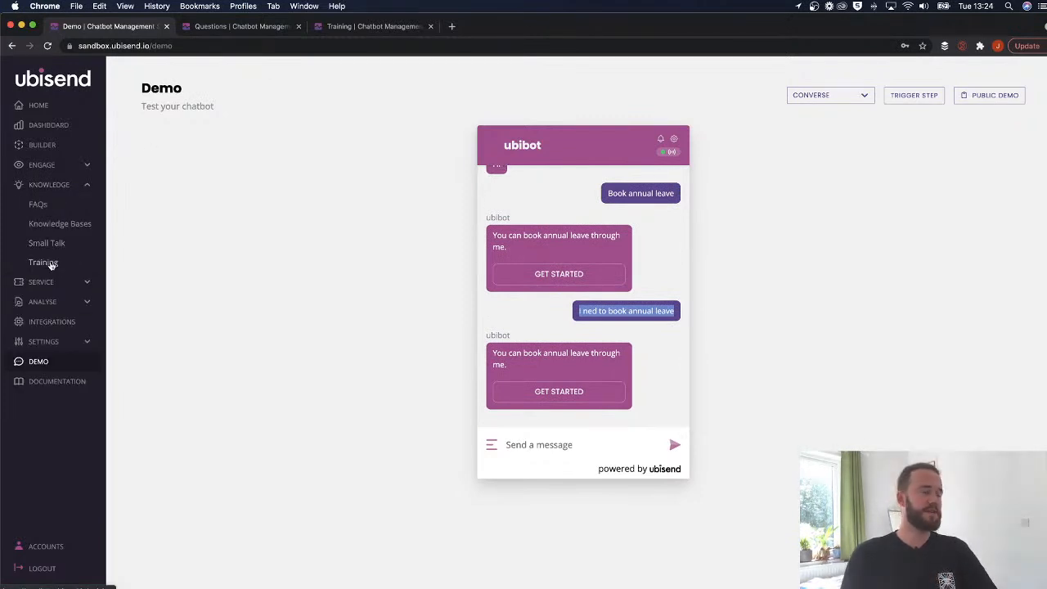
left_click(45, 262)
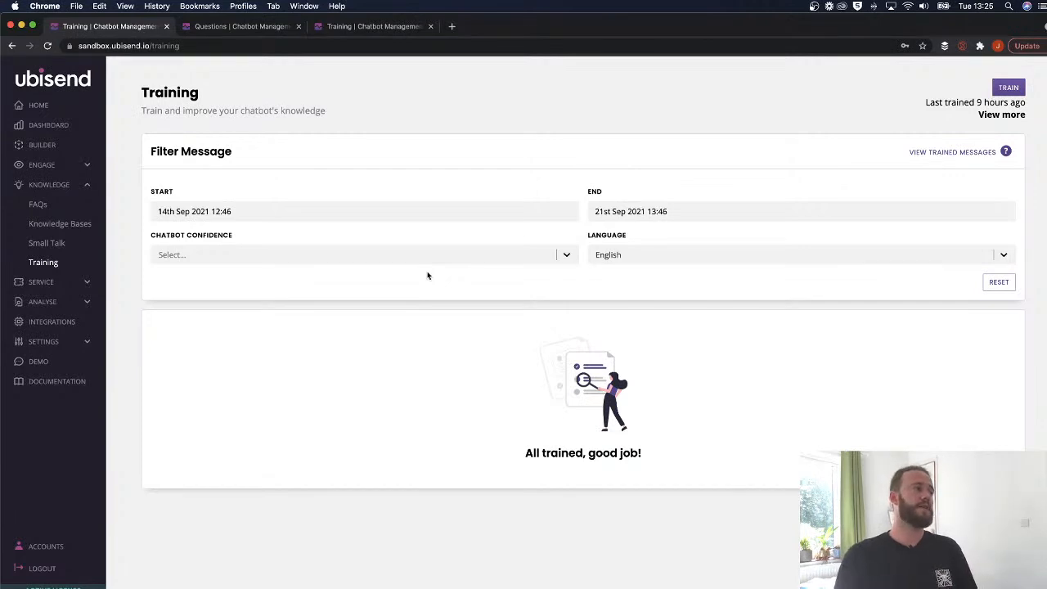
left_click(715, 260)
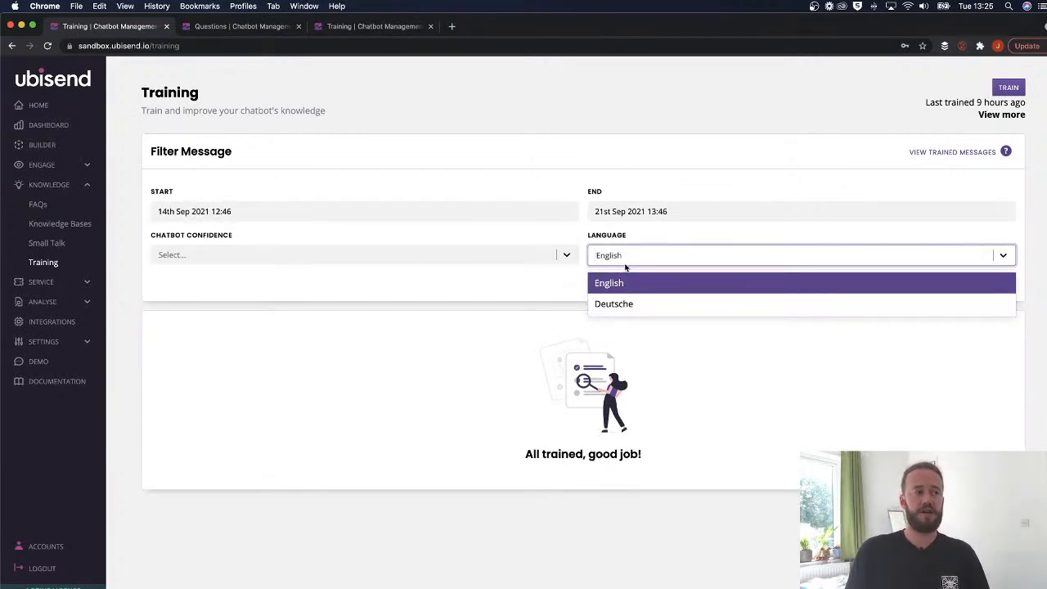
left_click(687, 257)
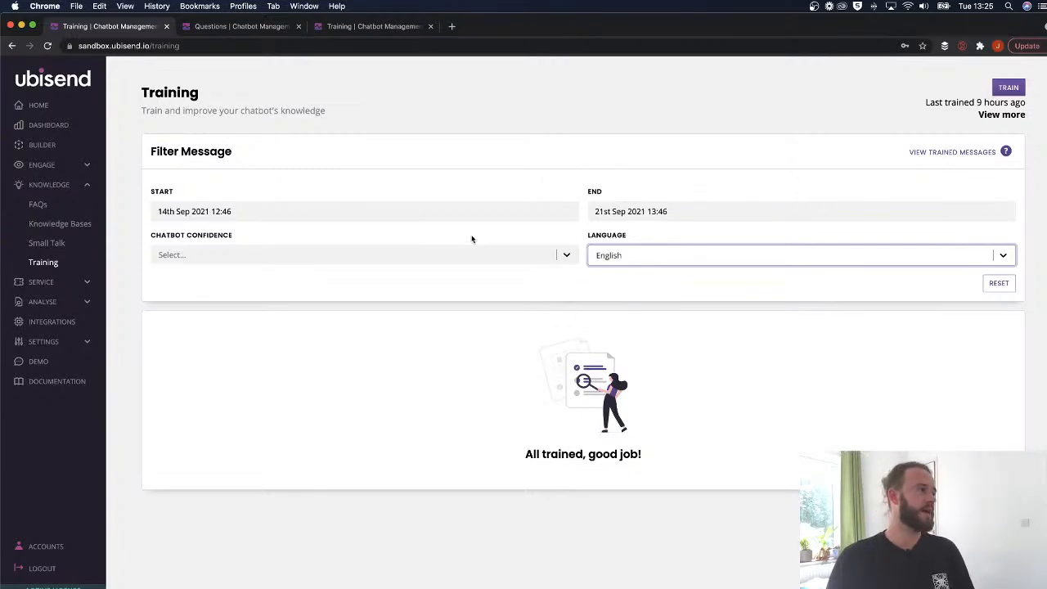
Look at the tag options on the FAQs page and search the FAQ filter for "openi" without applying a filter
left_click(37, 203)
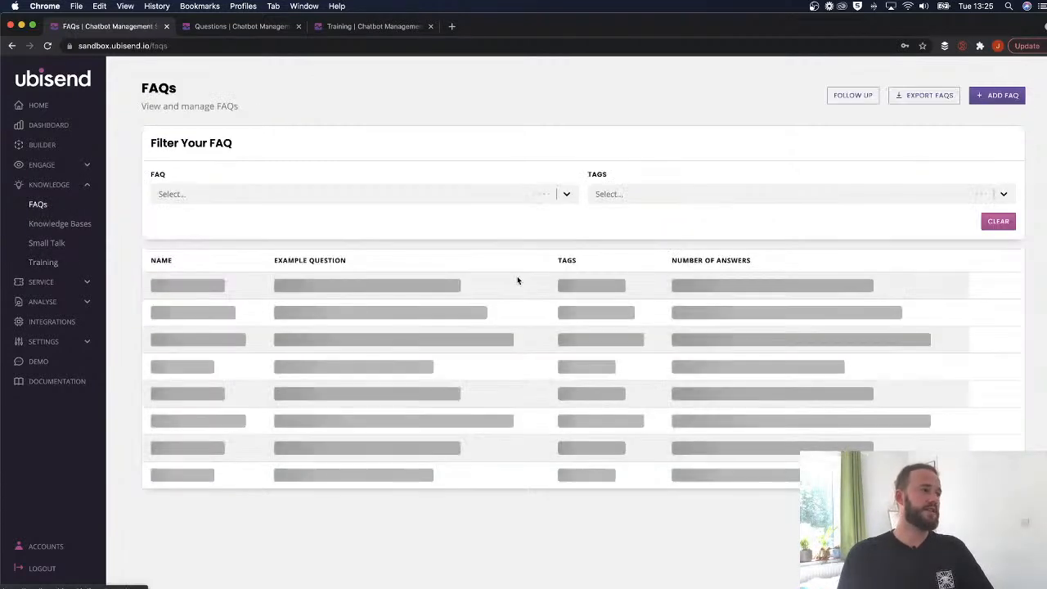
left_click(632, 194)
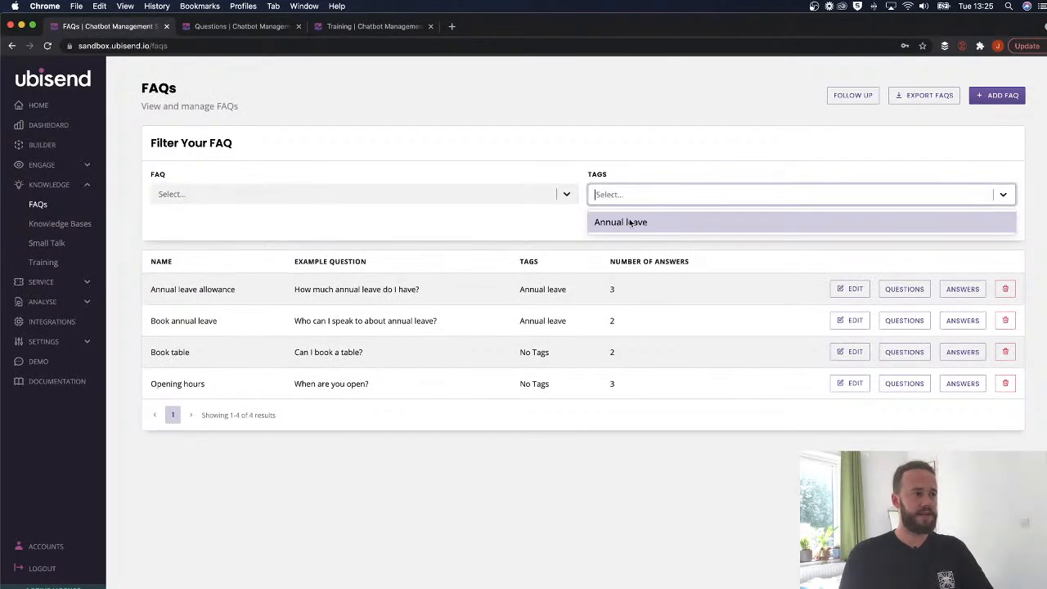
left_click(301, 198)
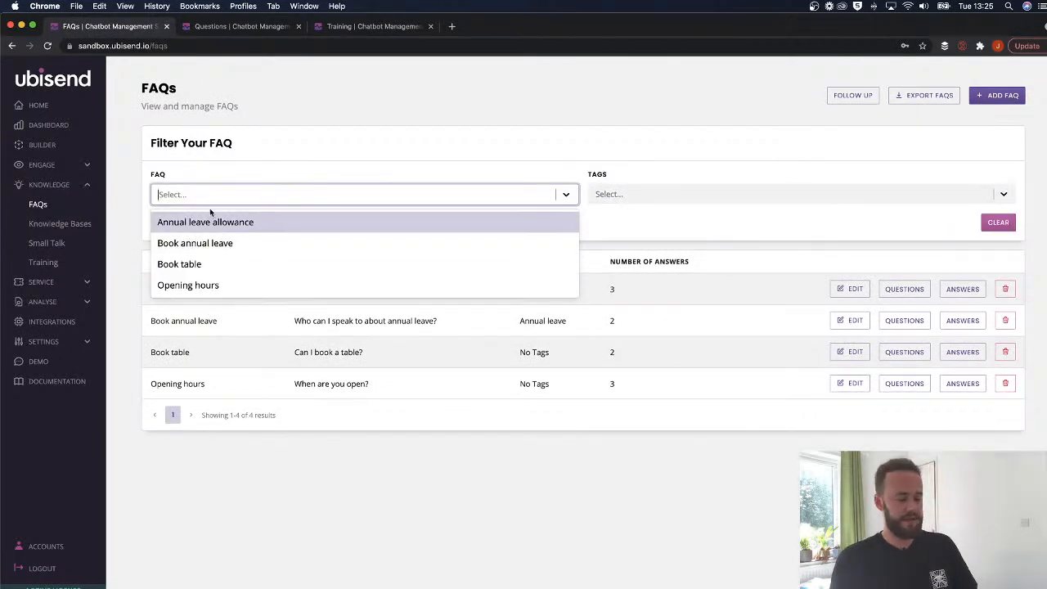
type("open")
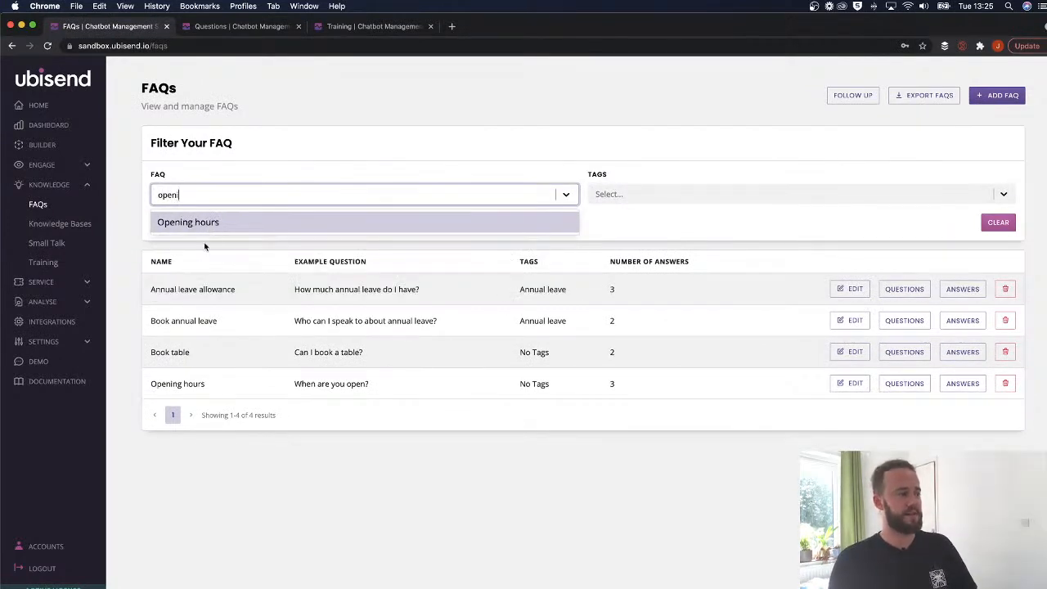
left_click(652, 483)
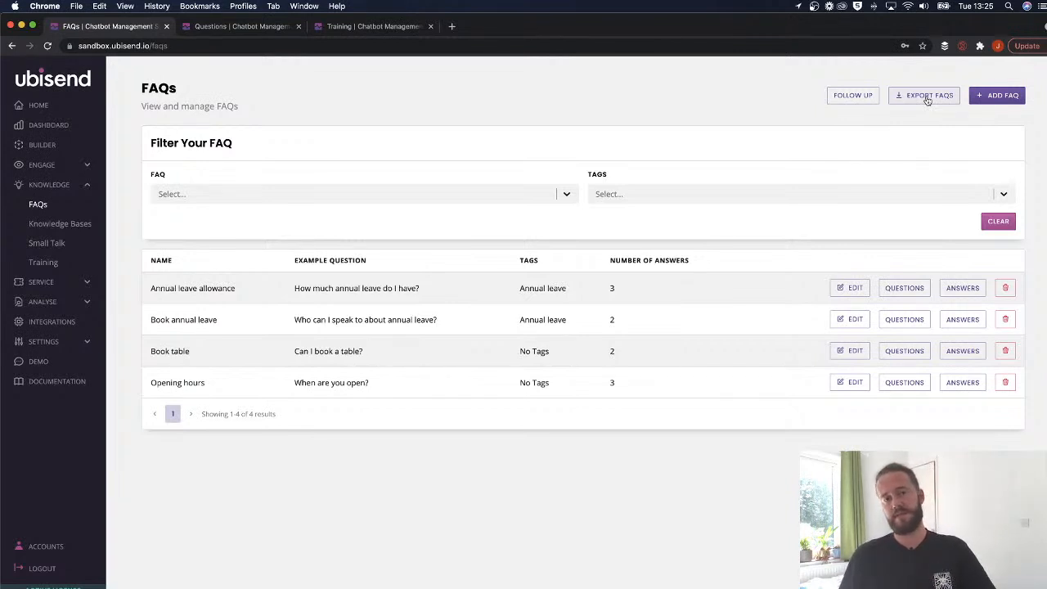
Turn on FAQ follow up so subscribers are asked to rate the helpfulness of answers
left_click(853, 95)
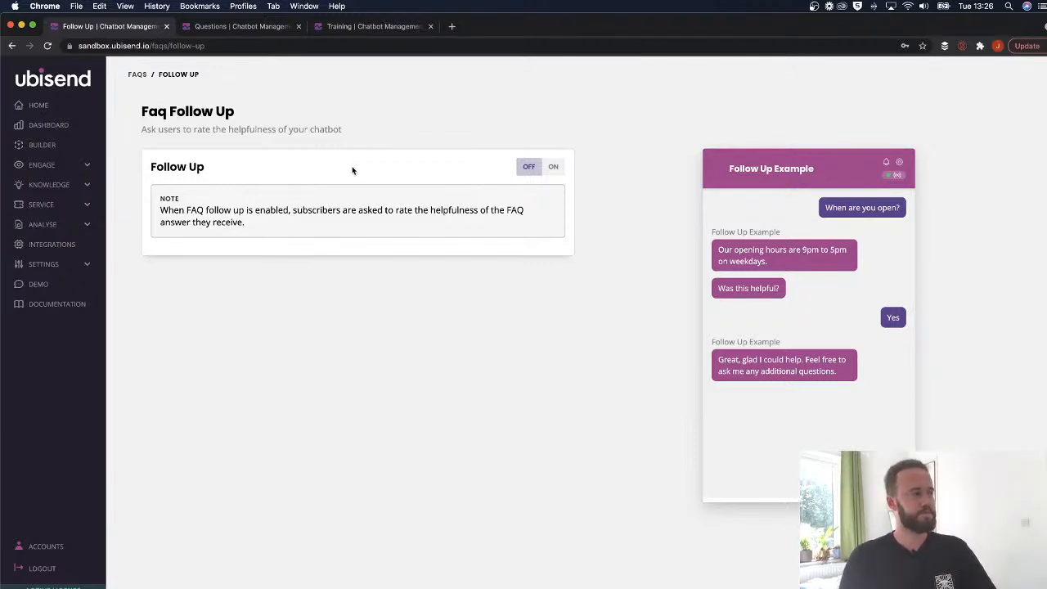
left_click(552, 170)
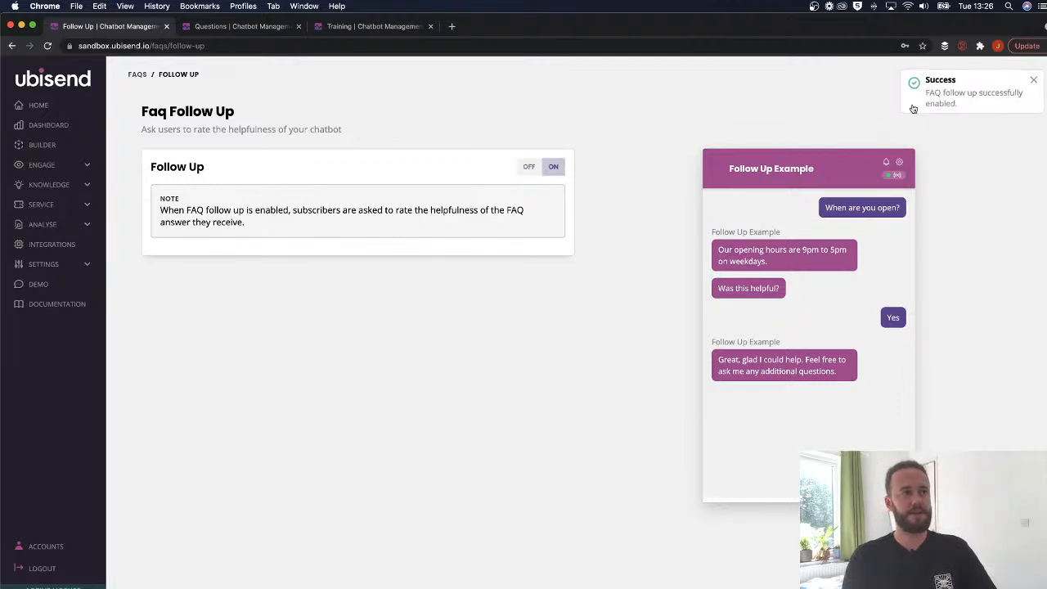
left_click(983, 104)
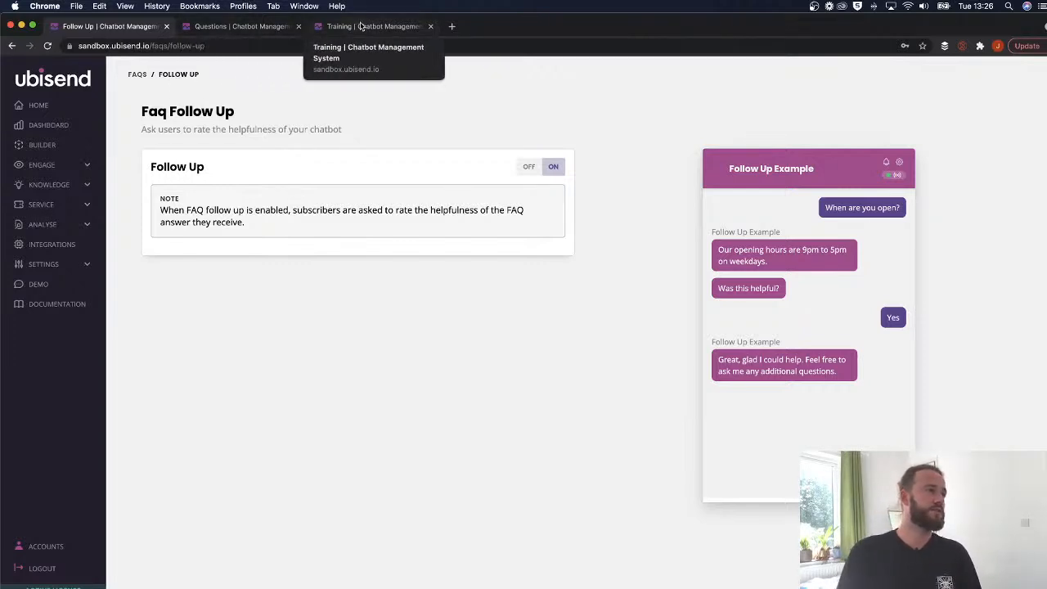
Send "I need to book annual leave" in the demo chat and answer Yes to the helpfulness question
left_click(39, 284)
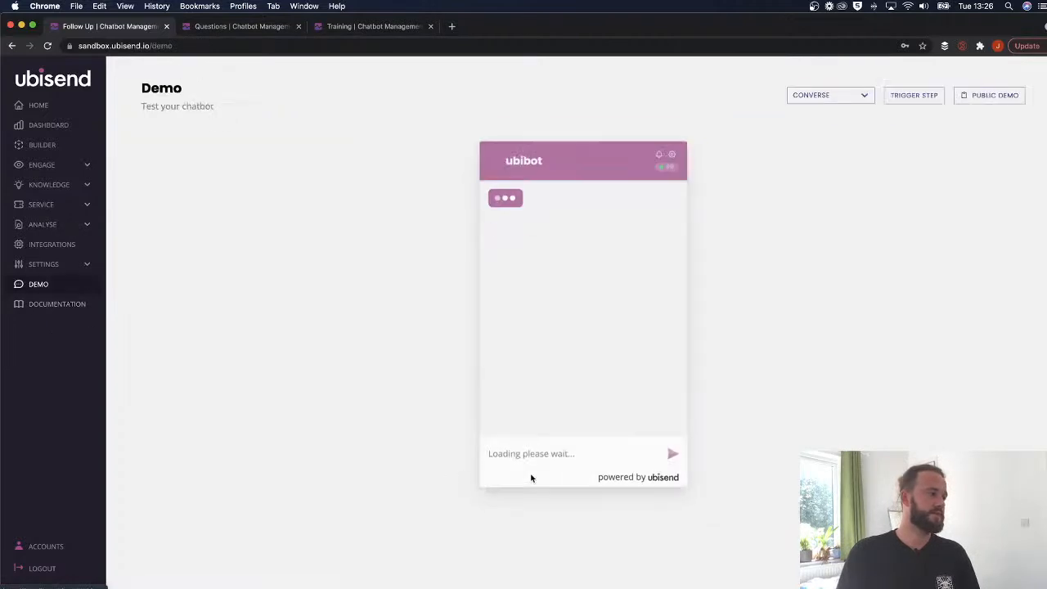
left_click(528, 446)
type("I nee")
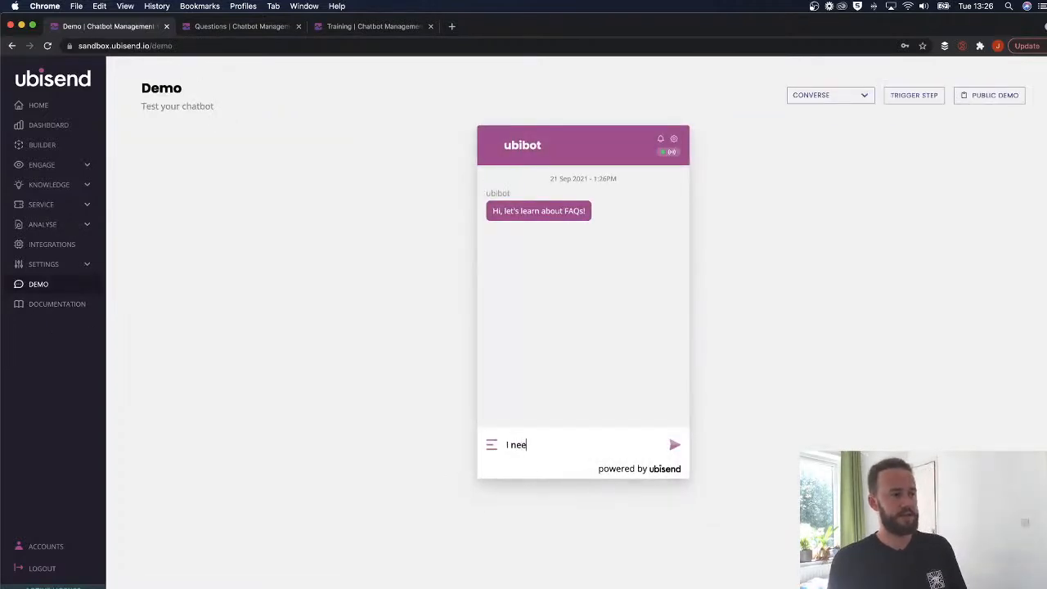
type("d to book ann")
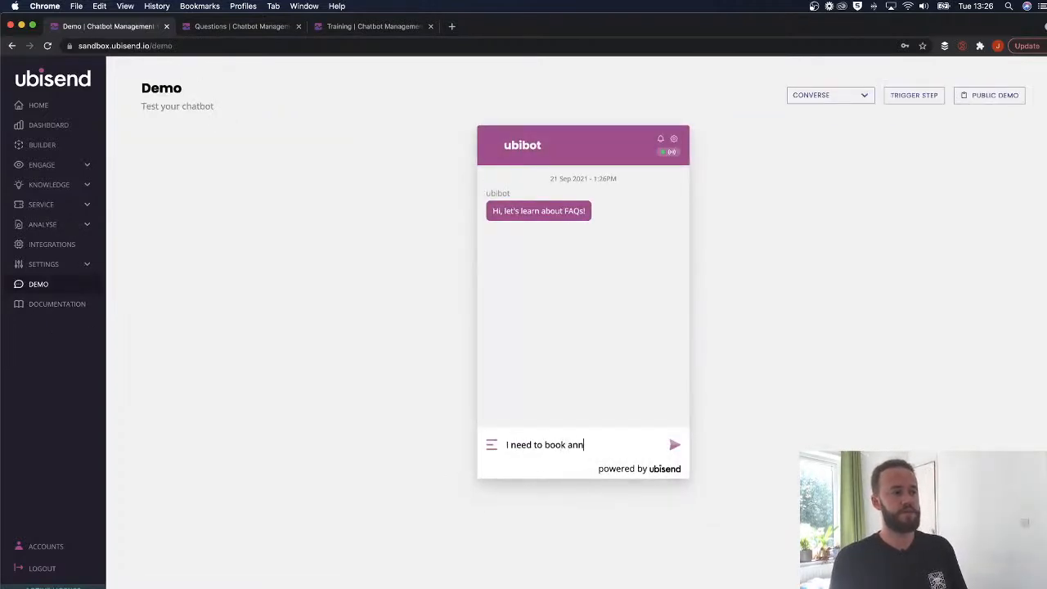
type("ual leave")
key("Return")
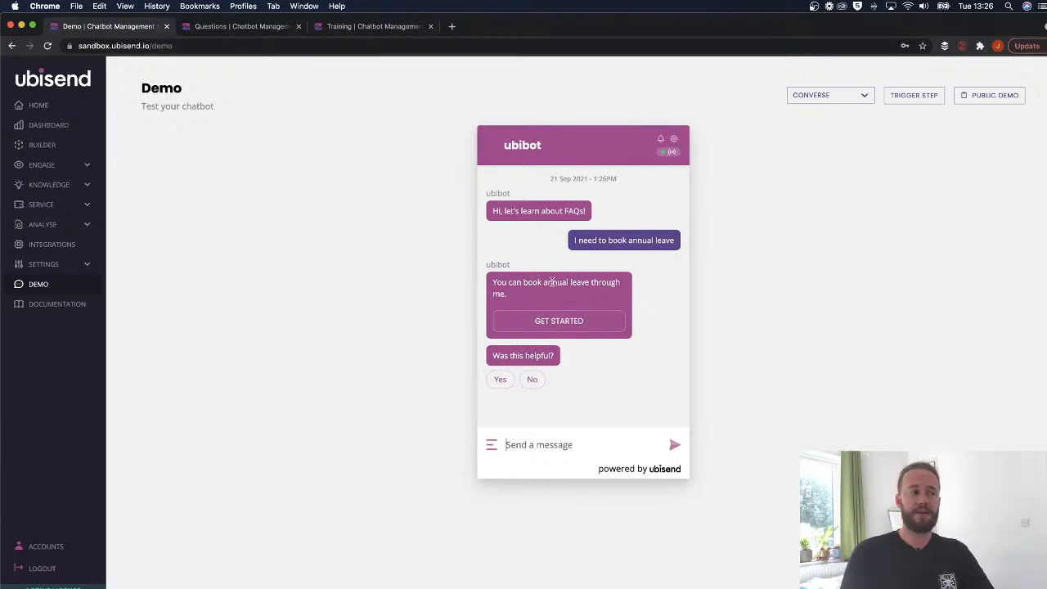
left_click(500, 380)
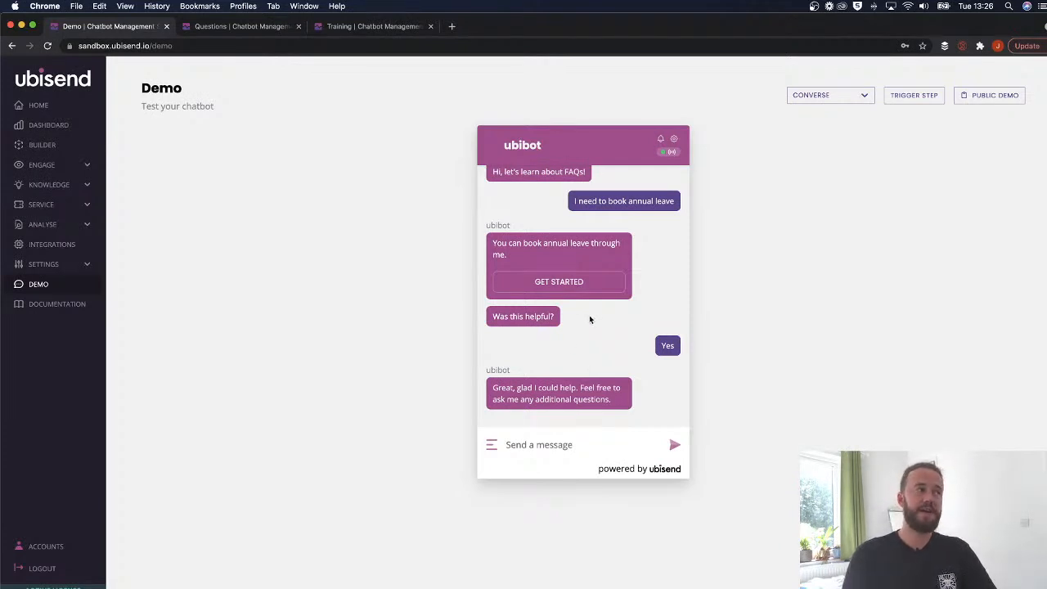
Check the training list, and send the nonsense message "sndyjtyky" in the demo chat
left_click(229, 26)
left_click(388, 28)
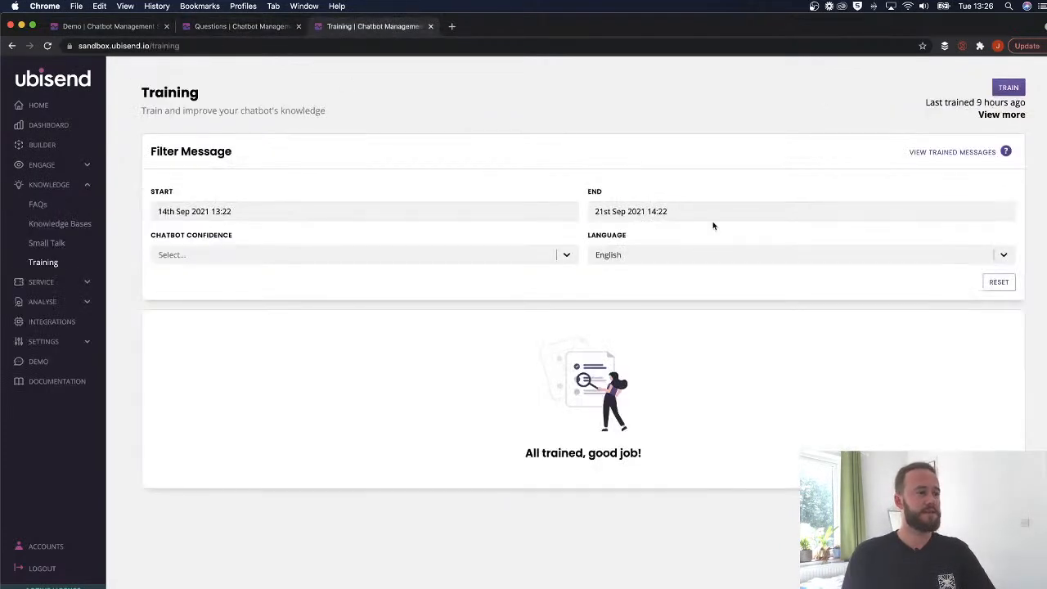
left_click(114, 26)
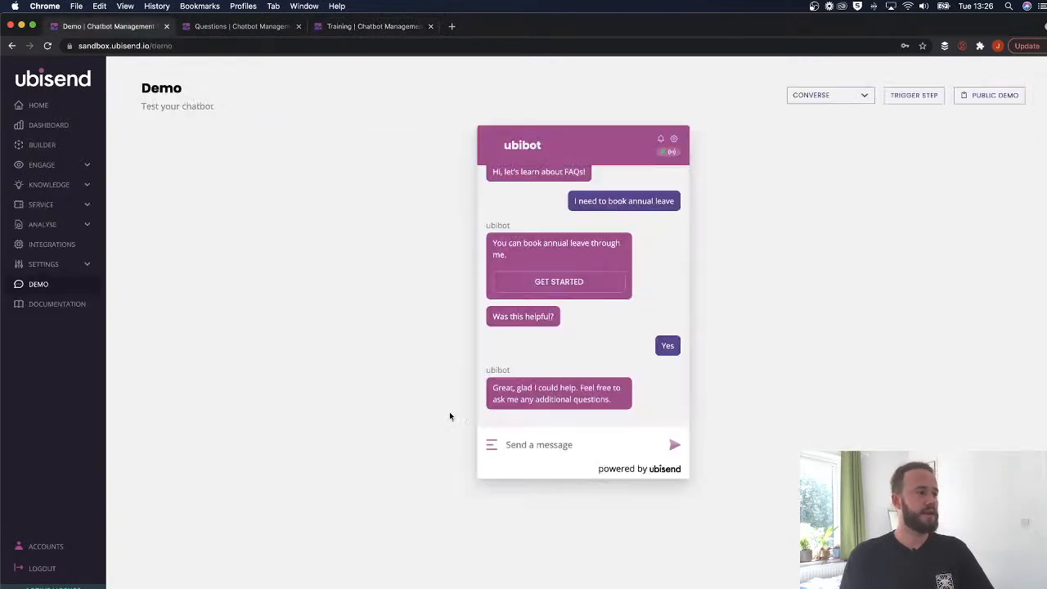
left_click(539, 446)
type("sndjsjd")
key("Return")
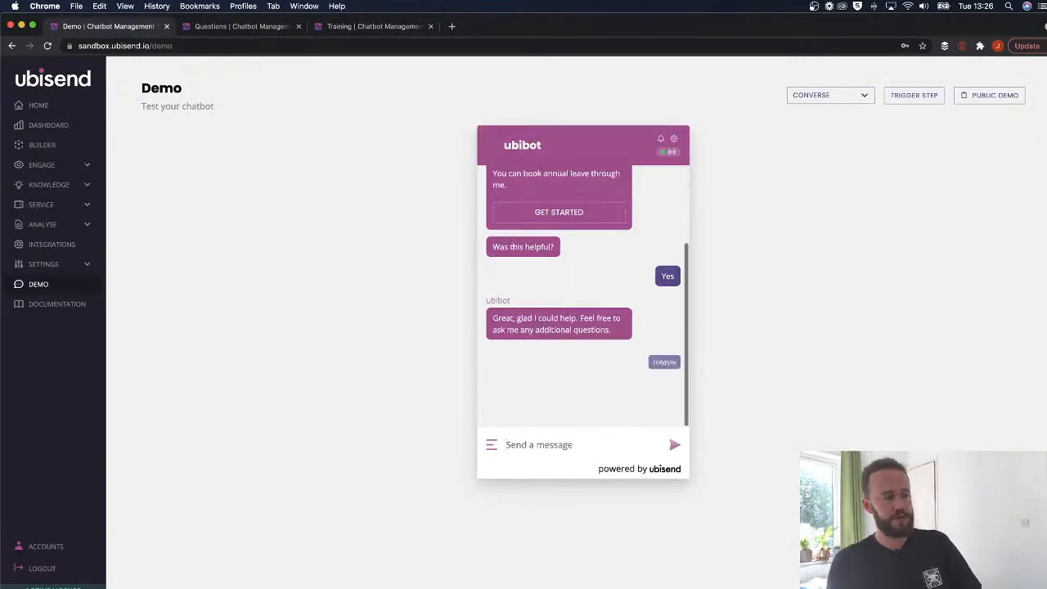
Reload the training messages and compare the "sndyjtyky" entry with the chatbot's reply in the demo
left_click(348, 33)
key("super+r")
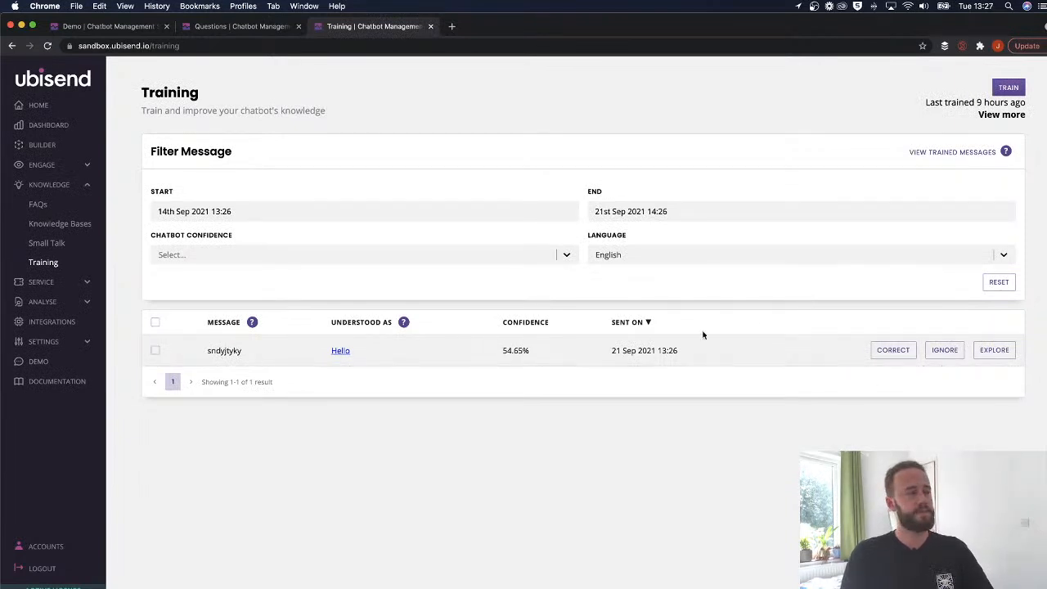
left_click(129, 30)
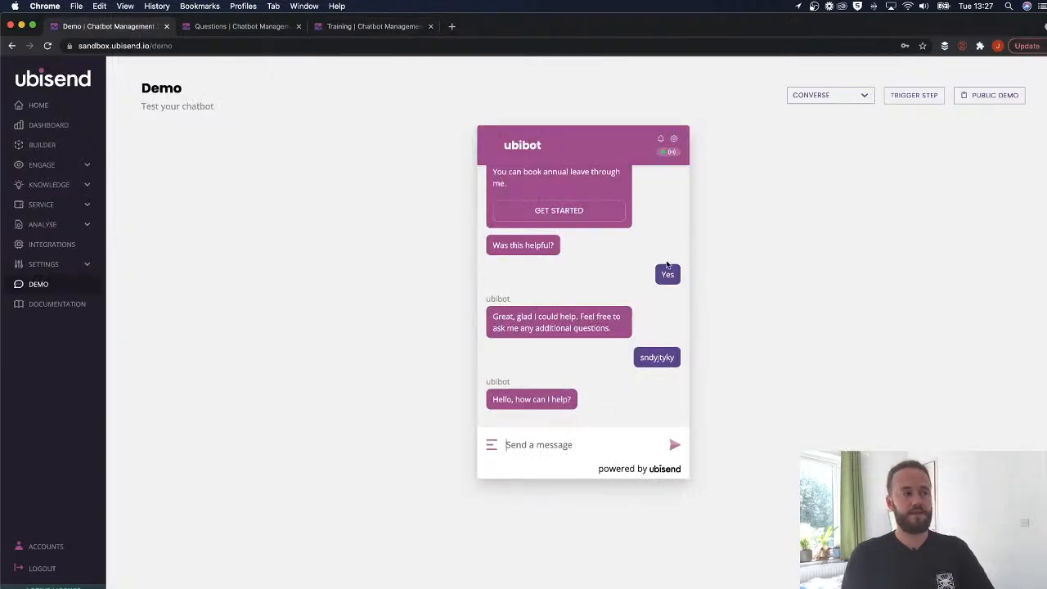
left_click(366, 26)
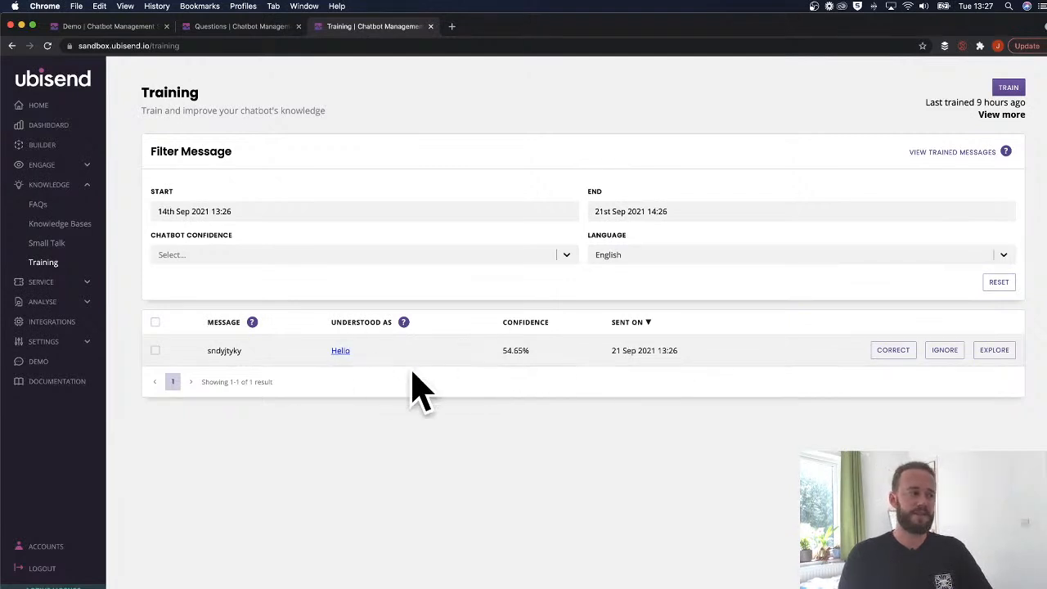
Revisit the chatbot's last demo reply, and turn off FAQ follow up so subscribers are not asked to rate answers
left_click(110, 29)
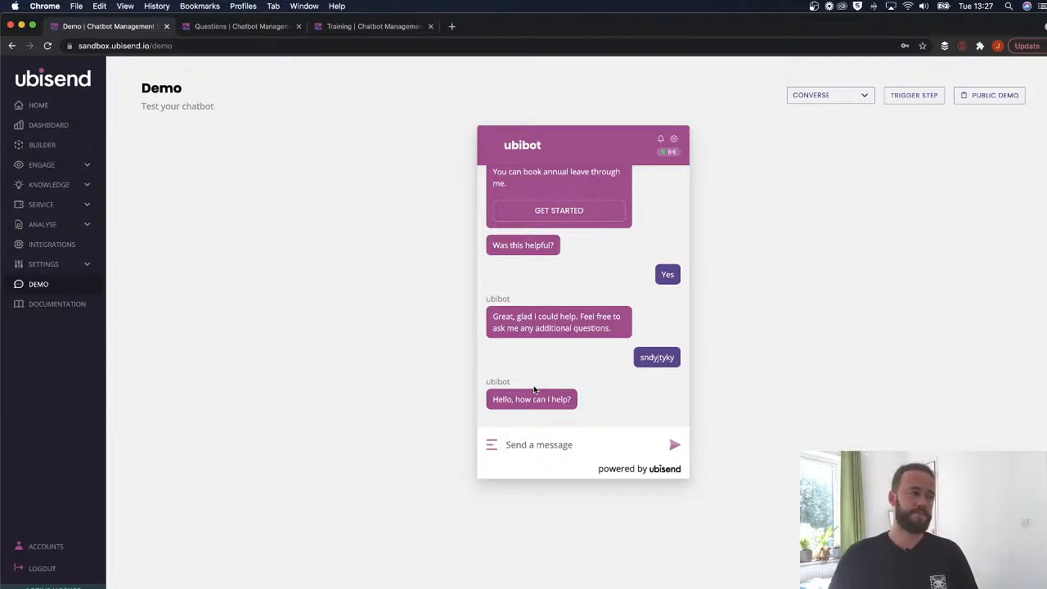
left_click(70, 167)
left_click(69, 262)
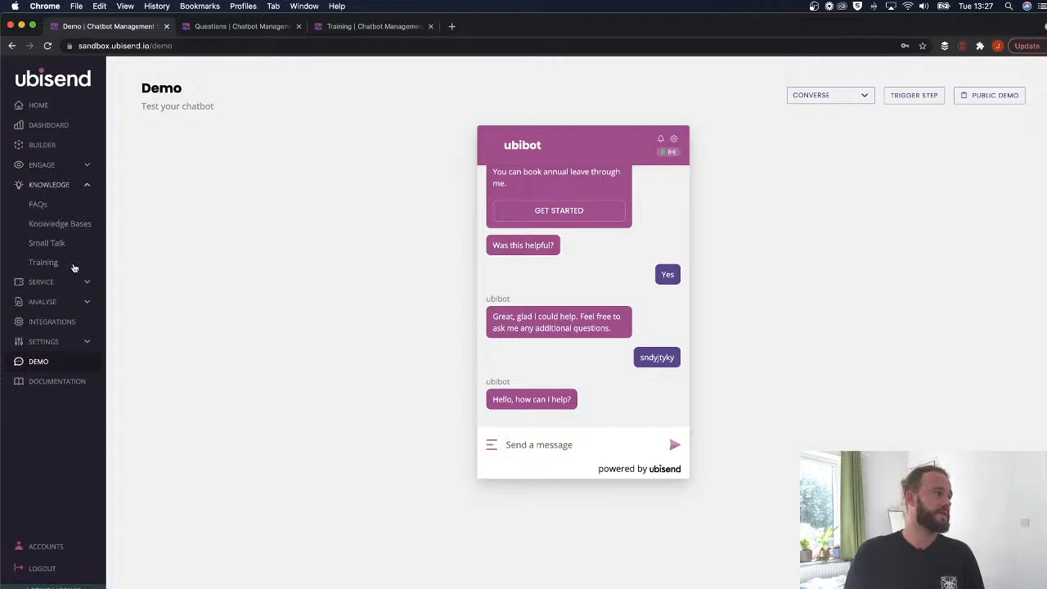
left_click(41, 206)
left_click(842, 96)
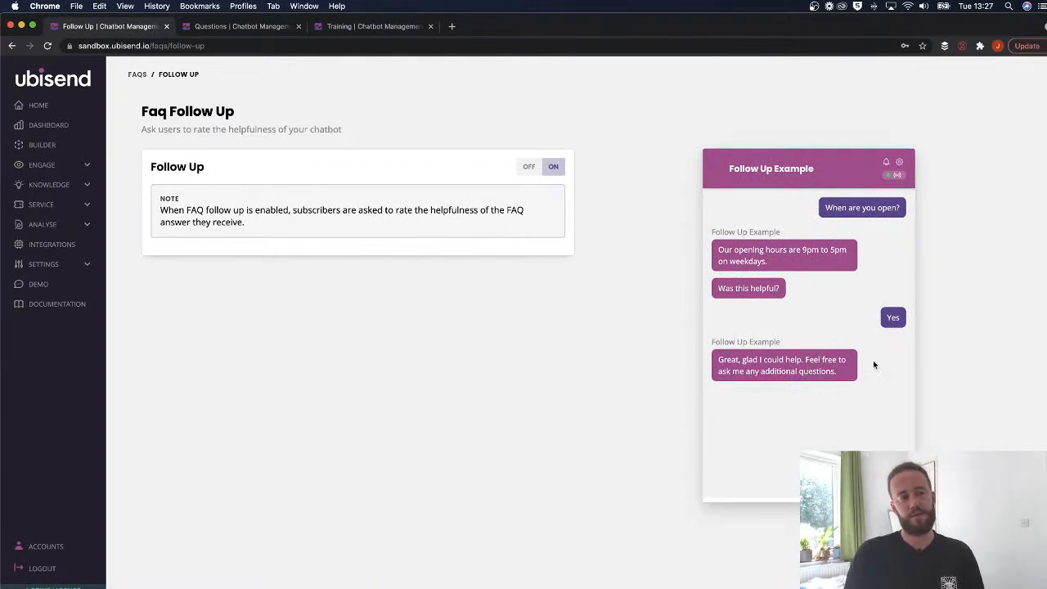
left_click(524, 168)
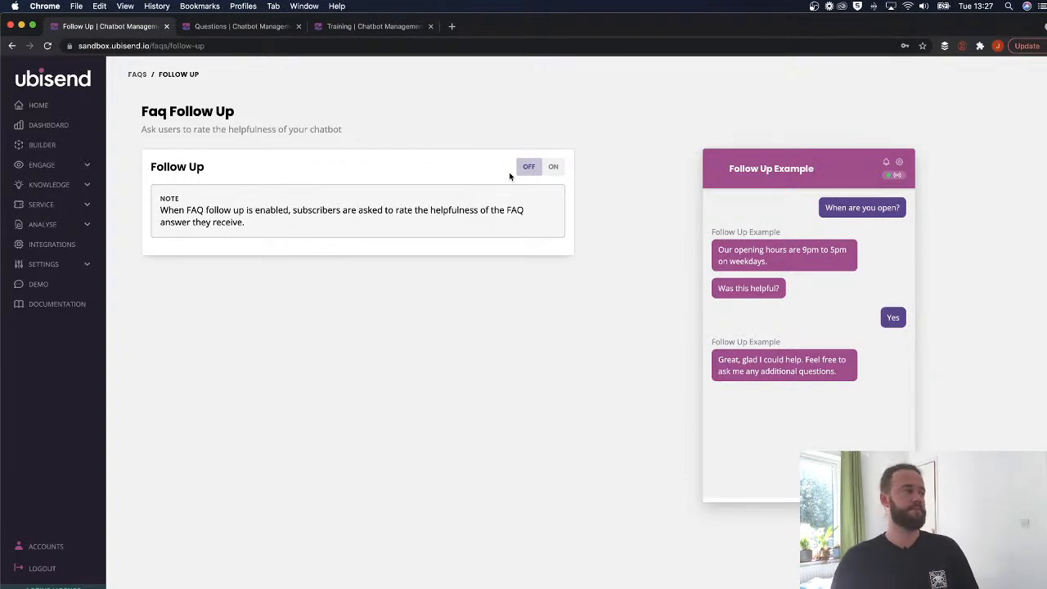
left_click(64, 168)
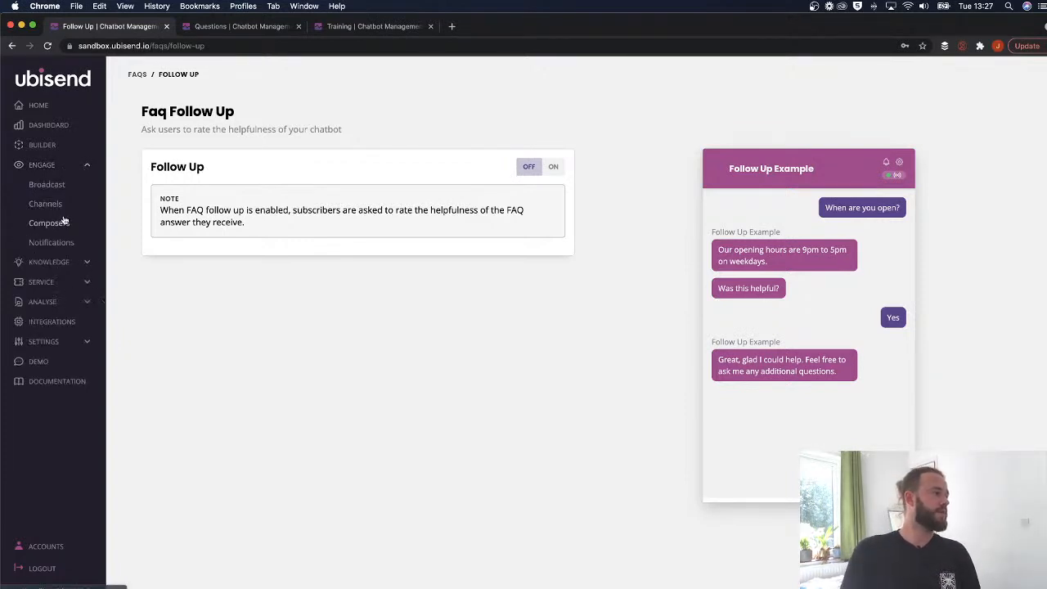
left_click(69, 164)
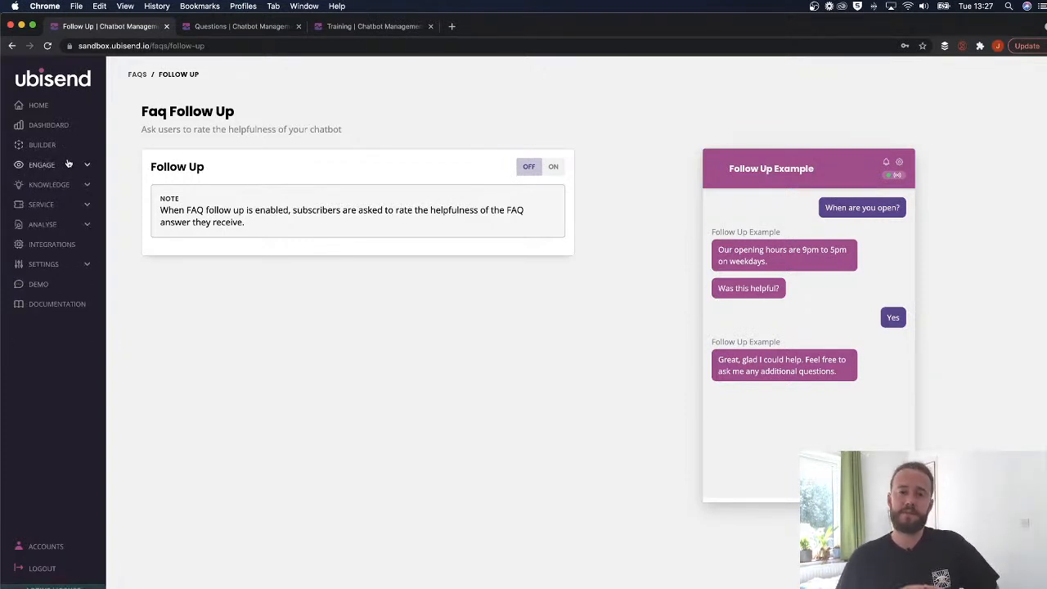
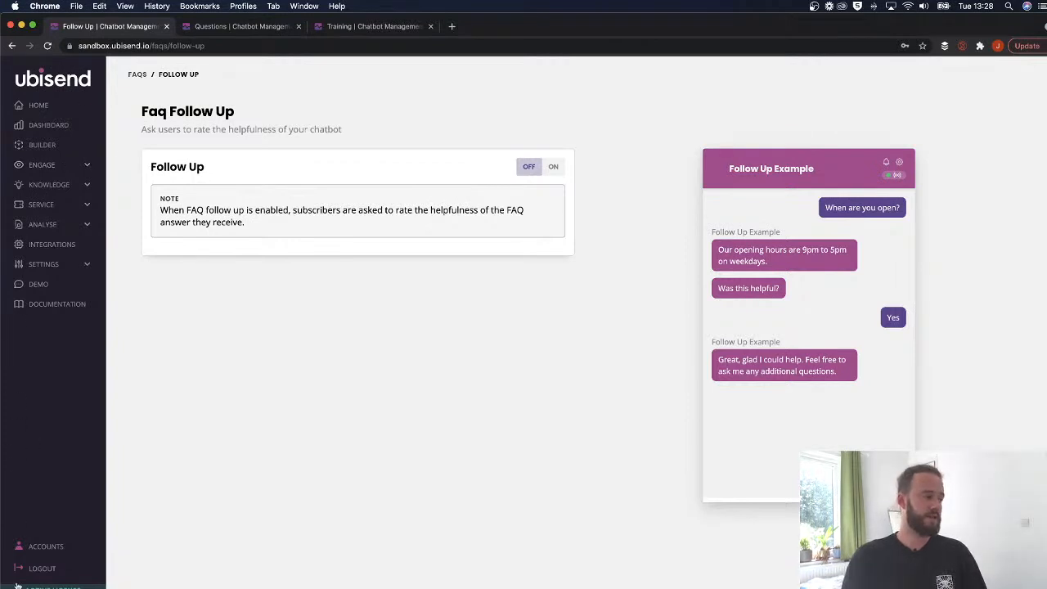
Examine the list of chatbot accounts available for switching, including the current sandbox and ubiHR
left_click(59, 546)
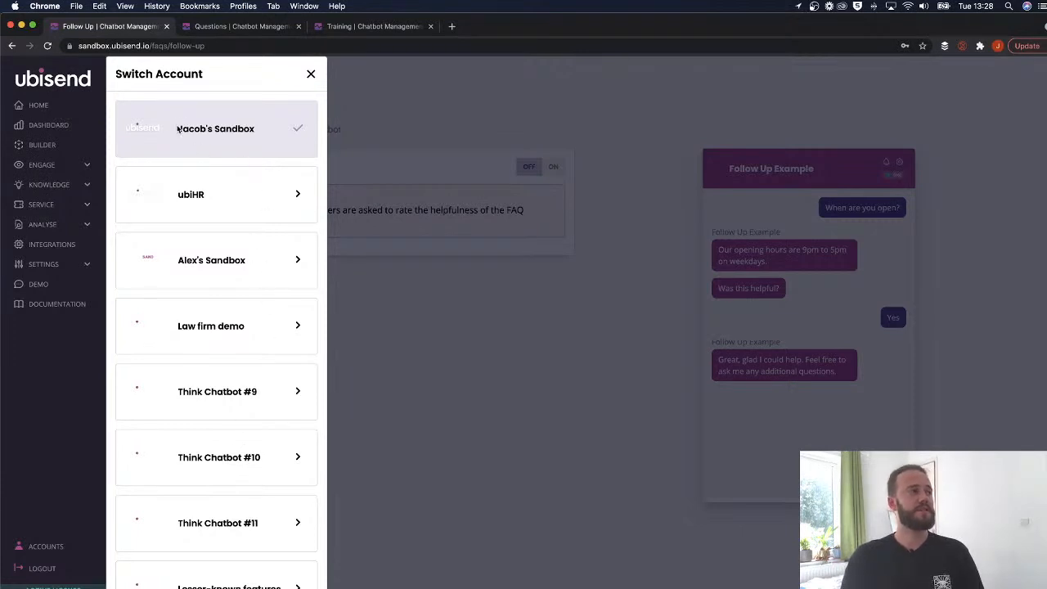
triple_click(253, 129)
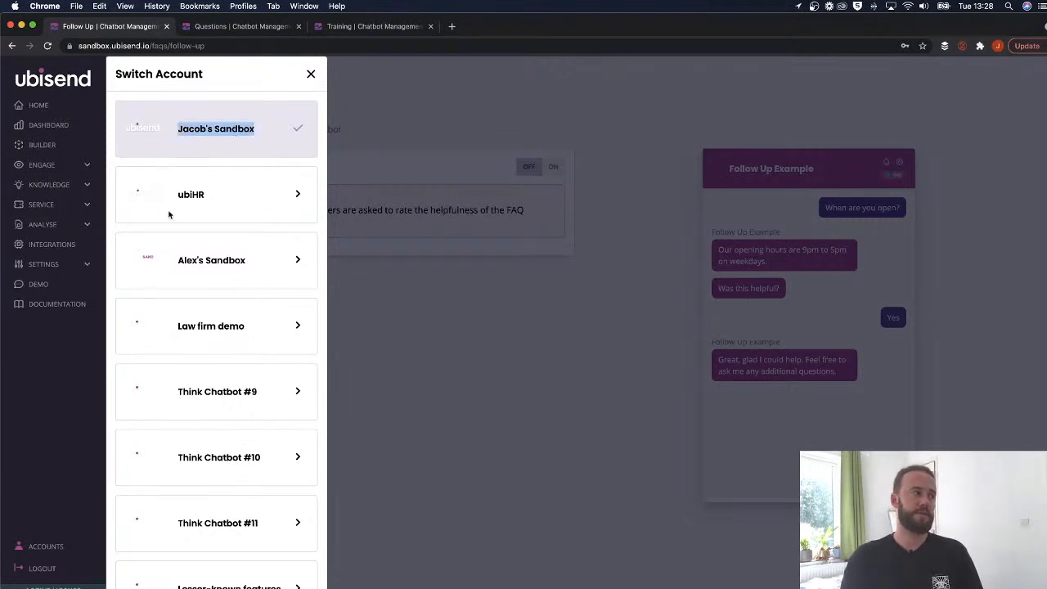
left_click_drag(179, 198, 199, 197)
left_click(226, 198)
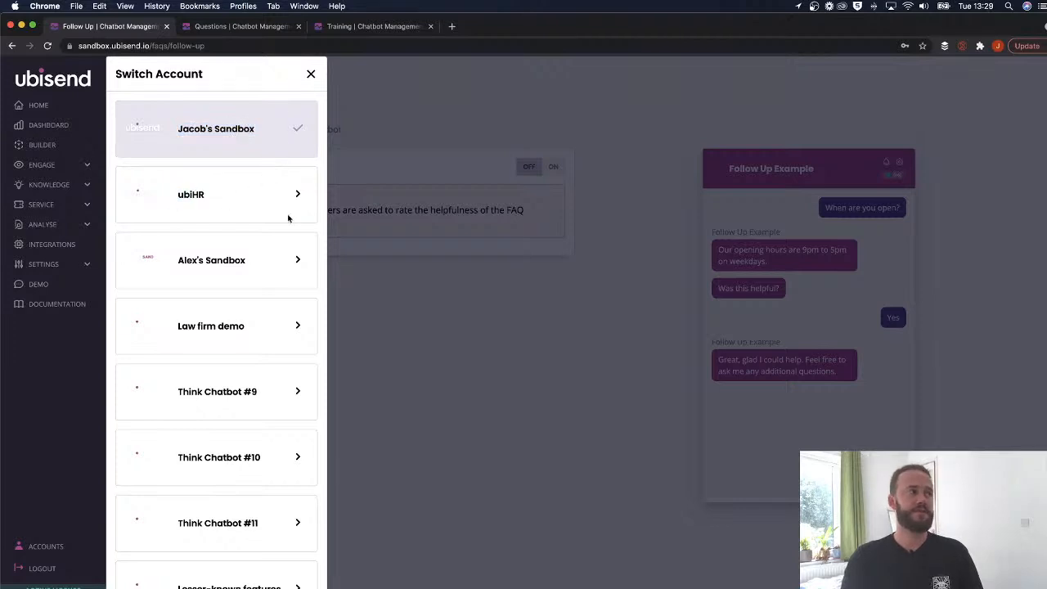
left_click(311, 75)
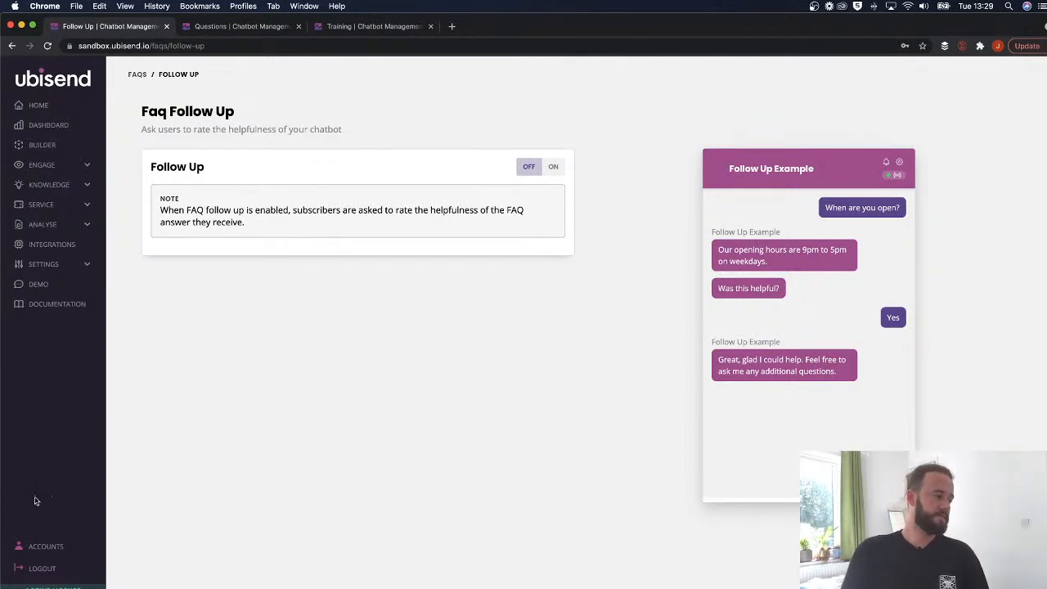
Switch to the ubiHR account and look through its list of FAQs
left_click(61, 546)
left_click(286, 200)
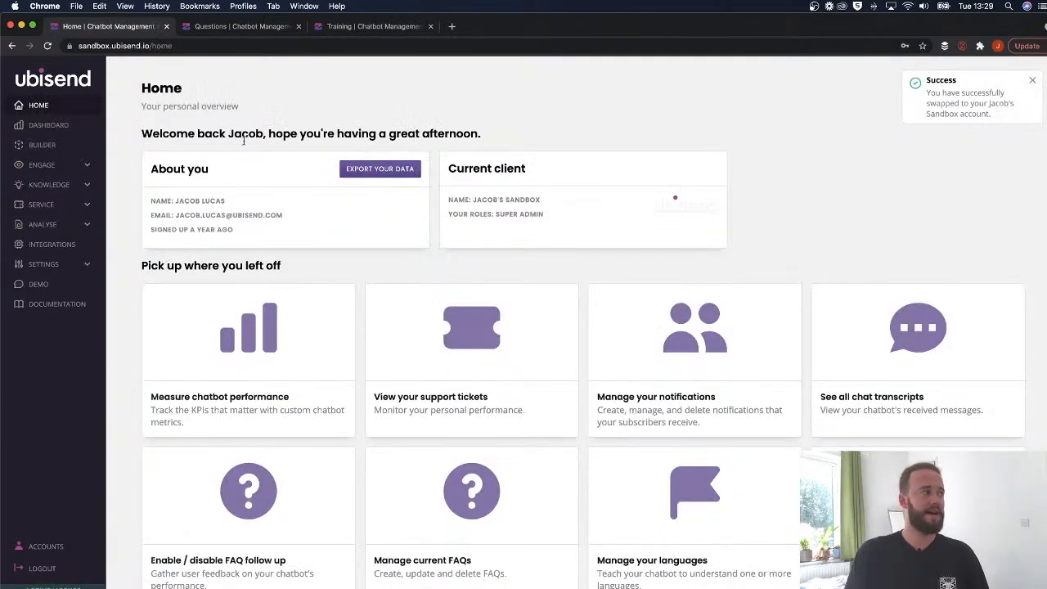
left_click(49, 185)
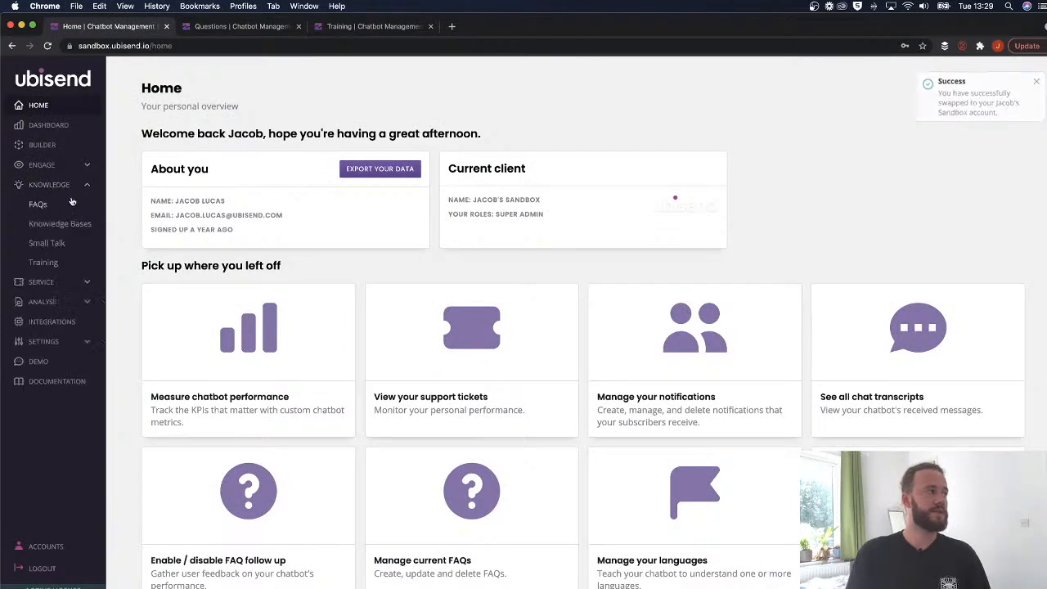
left_click(40, 206)
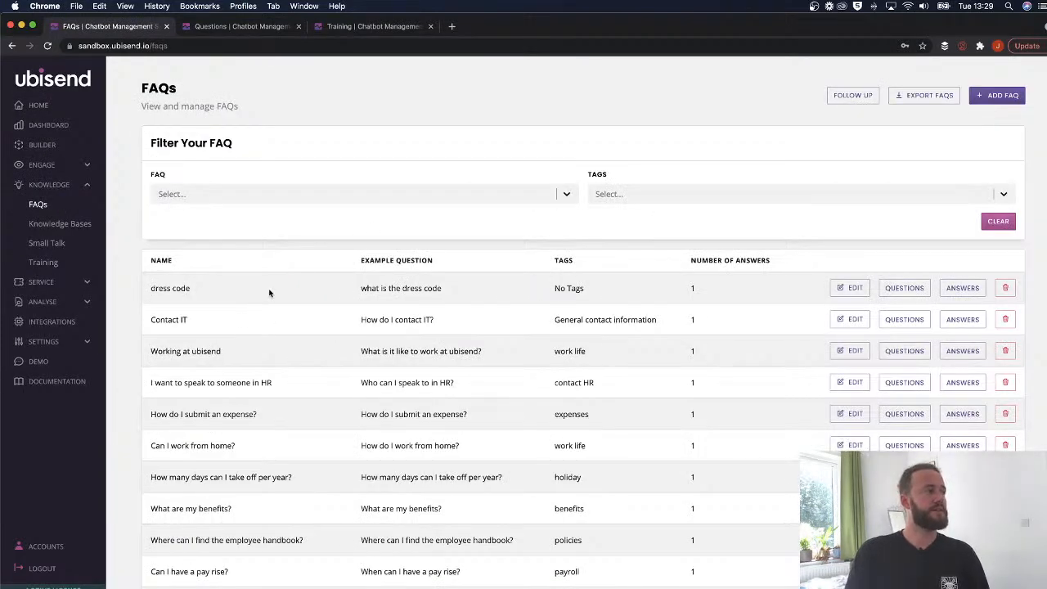
scroll(285, 311, "down", 1)
scroll(286, 311, "down", 4)
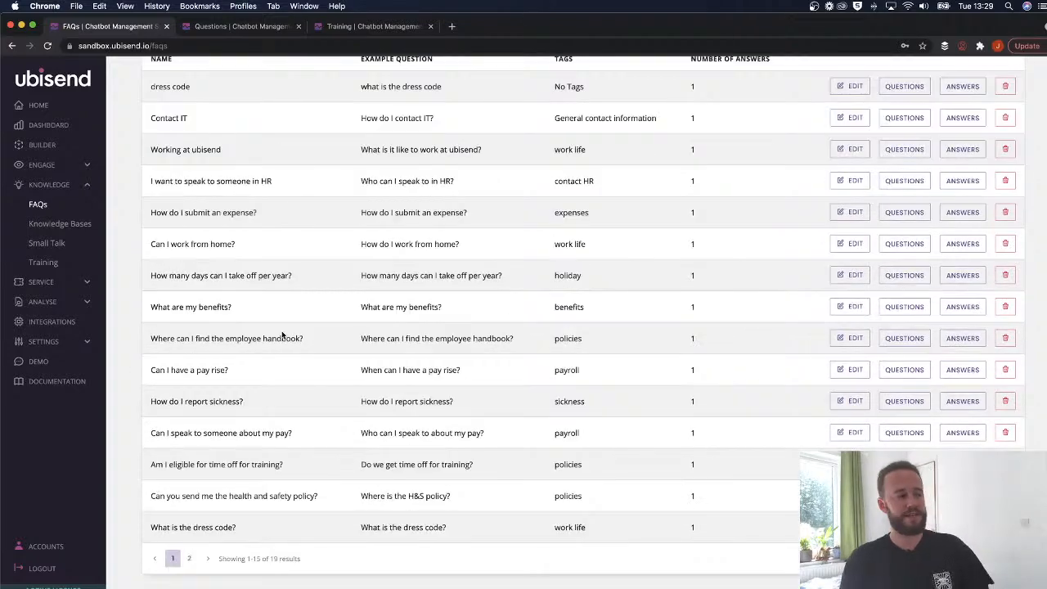
scroll(272, 344, "up", 5)
scroll(275, 346, "down", 5)
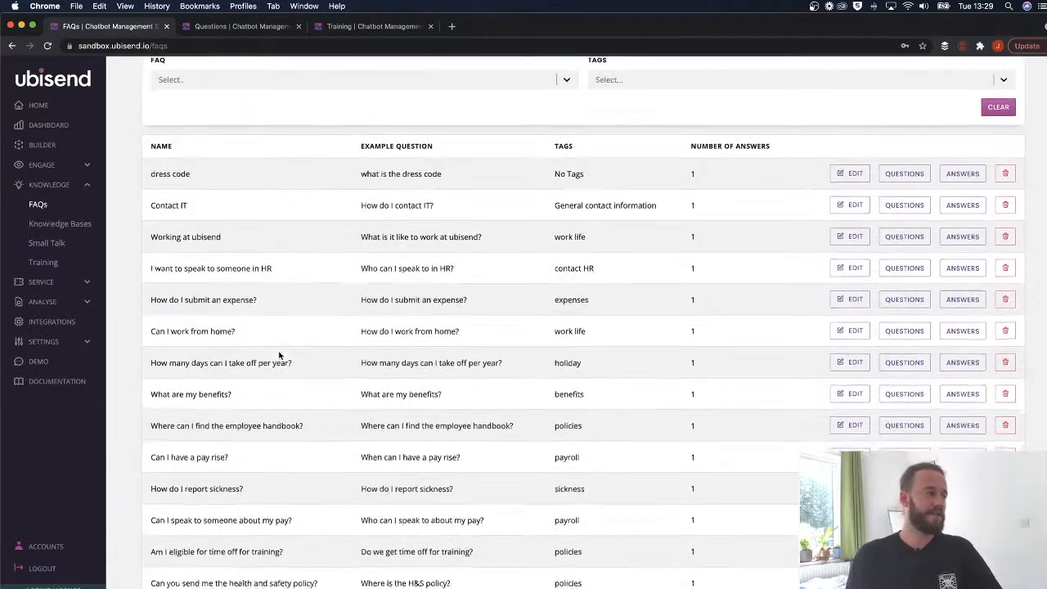
scroll(444, 385, "up", 2)
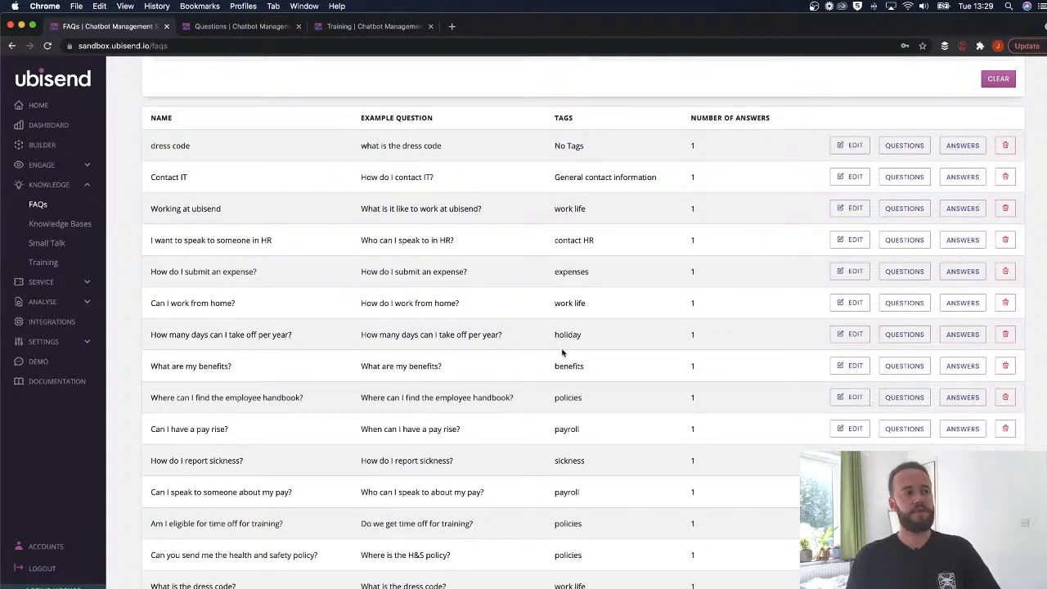
Filter the FAQs by the holiday tag and by the contact HR tag, clearing the tag filter after each
scroll(564, 377, "up", 3)
left_click(613, 129)
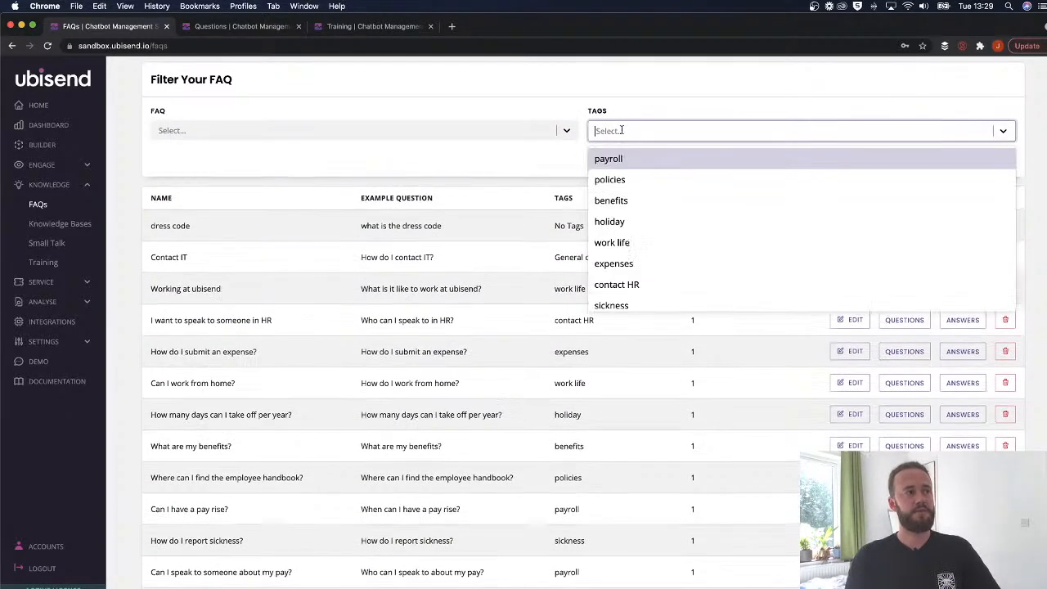
left_click(651, 223)
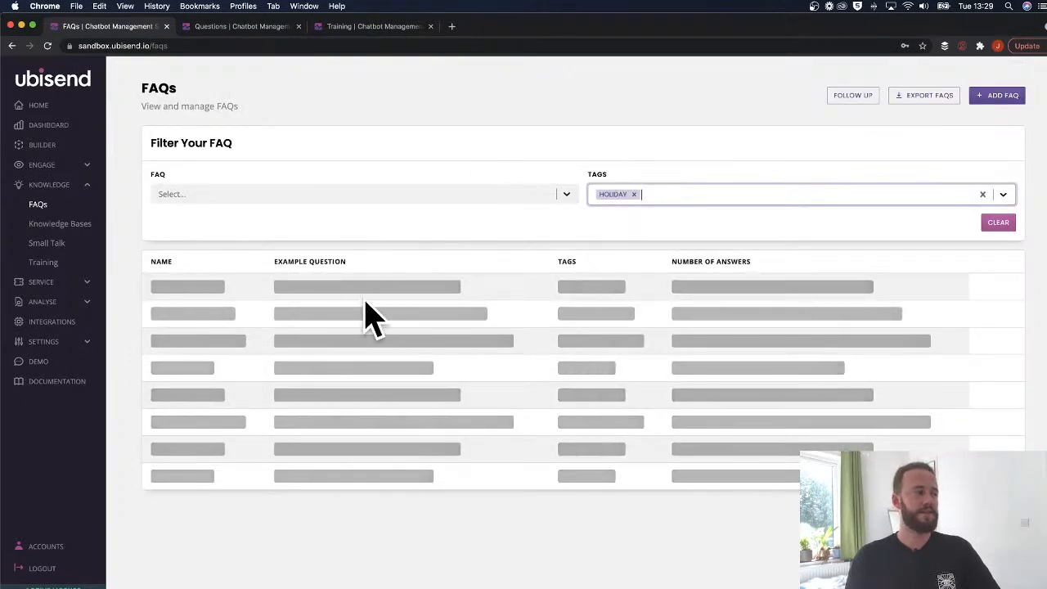
left_click(633, 194)
left_click(646, 198)
scroll(653, 347, "down", 2)
scroll(634, 327, "up", 1)
left_click(634, 324)
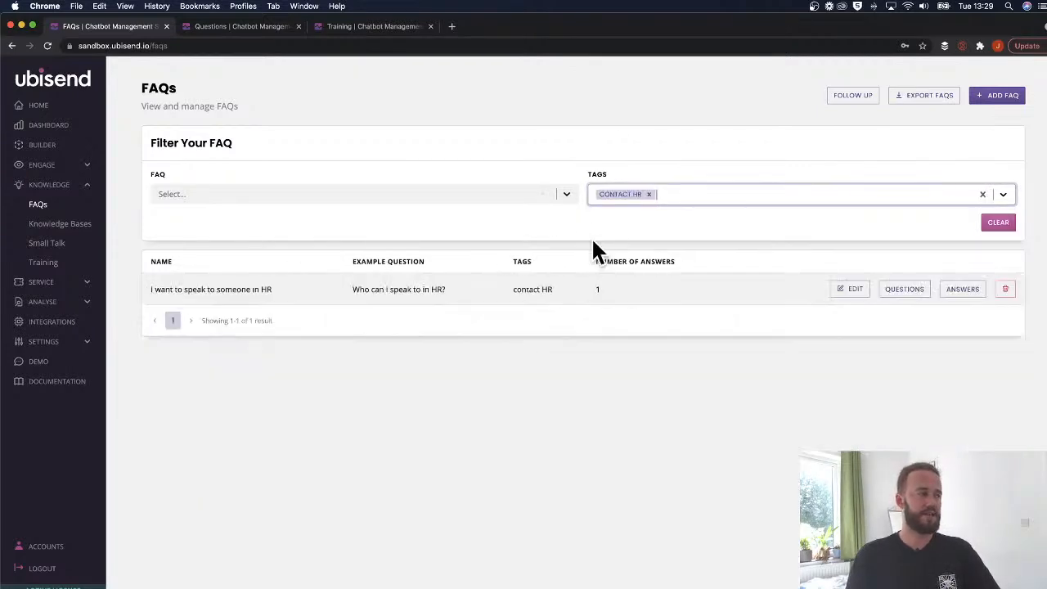
left_click(649, 194)
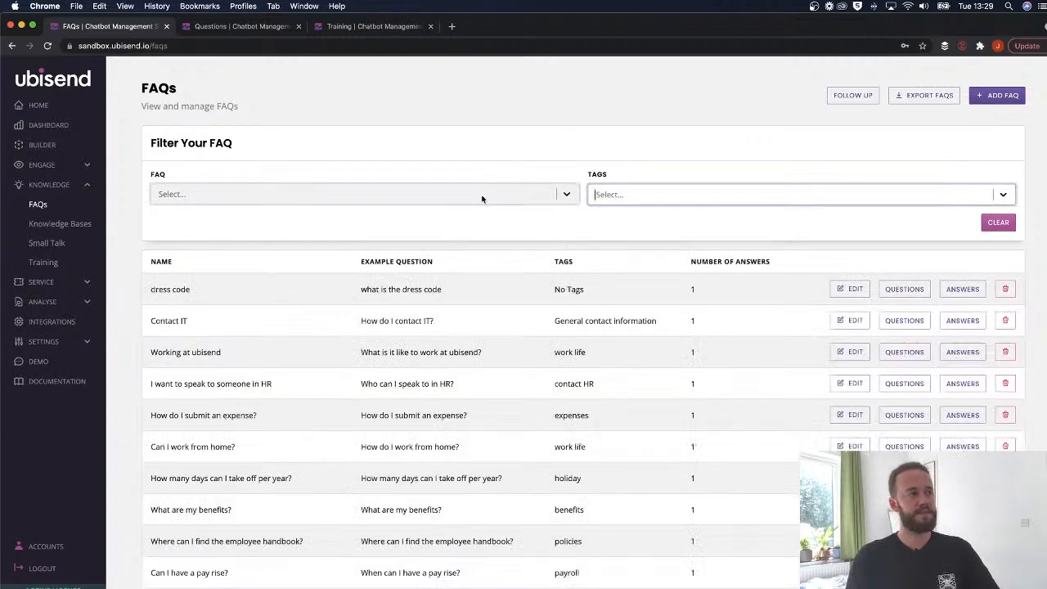
Search the FAQ filter for "CAn" and show only the FAQ "Can I work from home?"
left_click(486, 195)
scroll(269, 260, "down", 2)
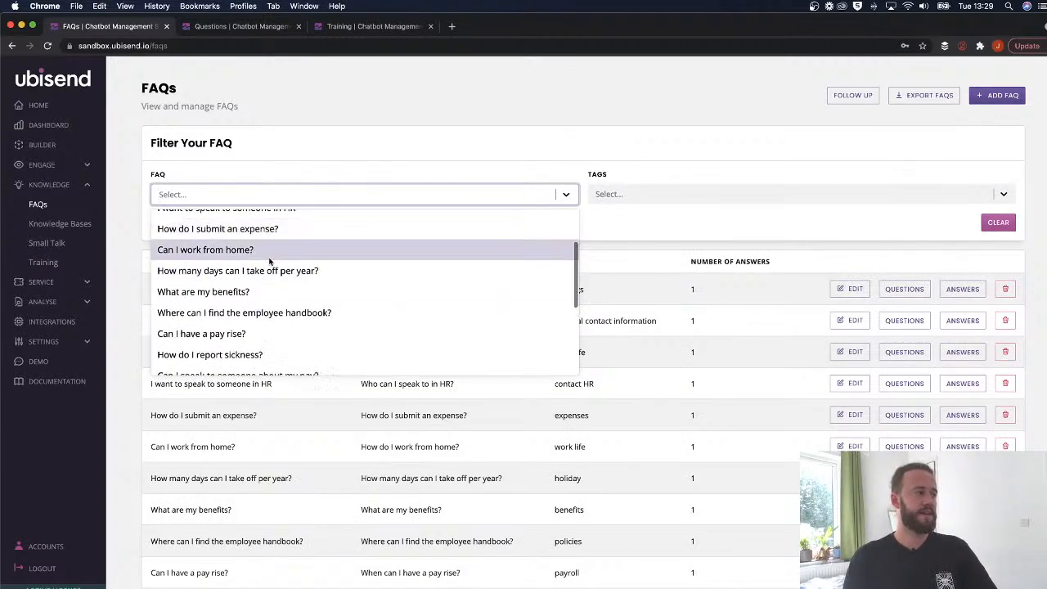
type("CAn")
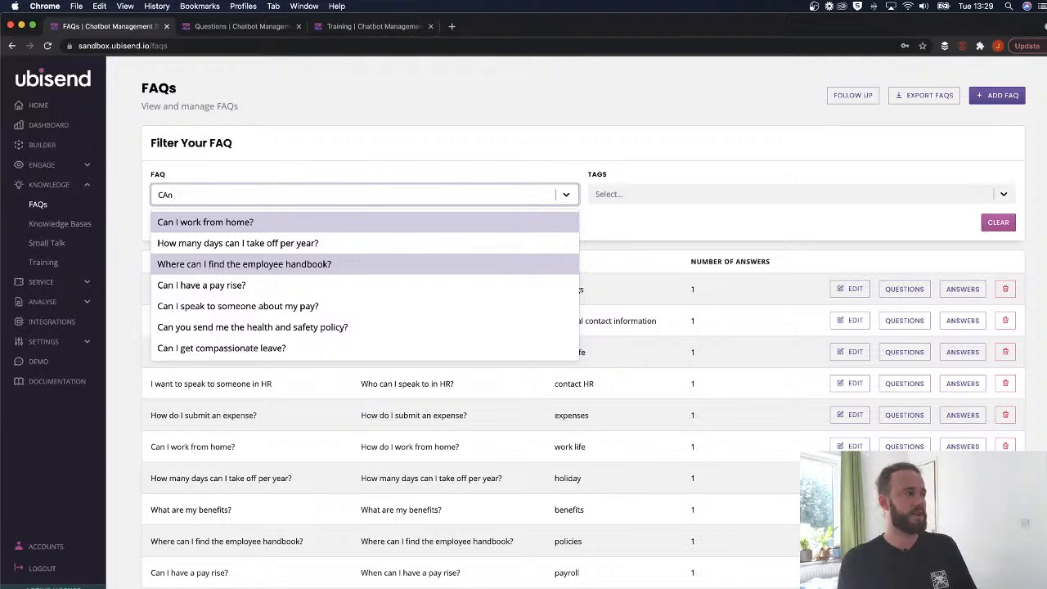
left_click(247, 224)
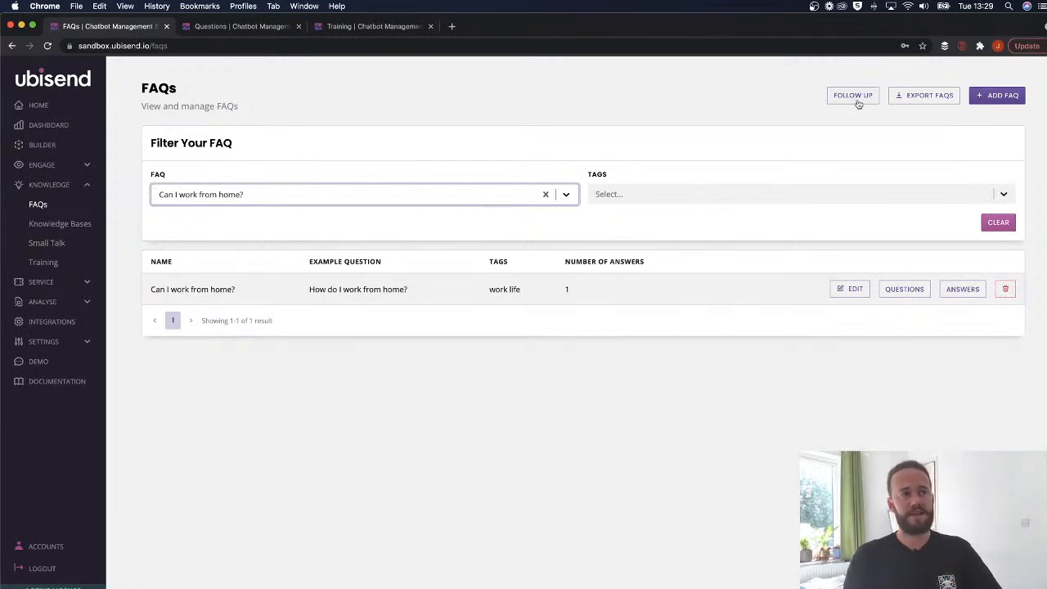
Check the training page for messages awaiting training, and look through the unfiltered FAQ list
left_click(44, 262)
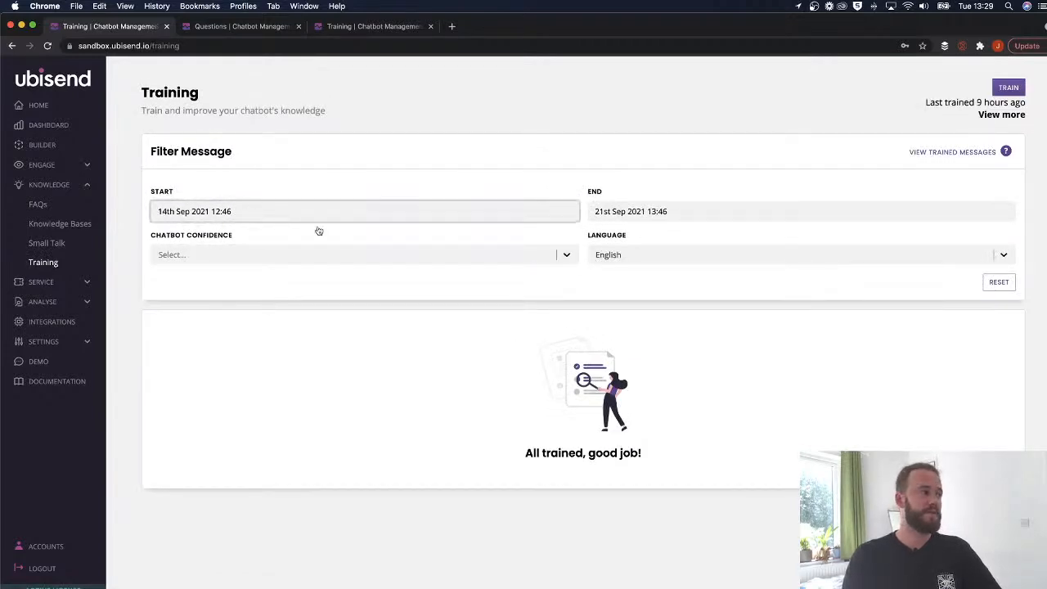
left_click(37, 204)
scroll(327, 343, "down", 3)
scroll(348, 364, "down", 2)
scroll(349, 374, "up", 5)
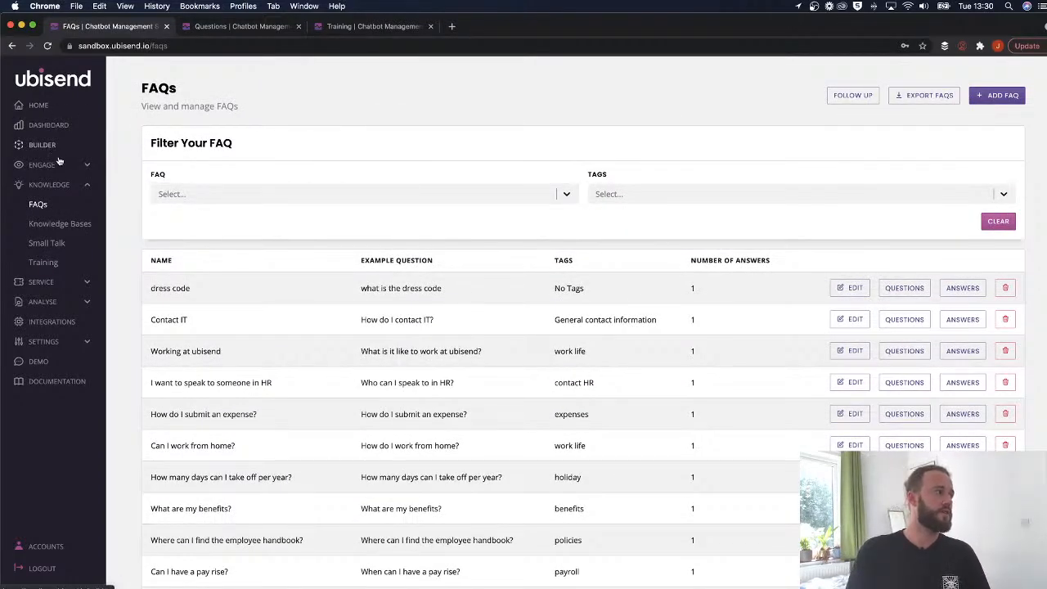
View the chatbot's performance dashboard, and review the FAQ names, example questions and tags
left_click(50, 127)
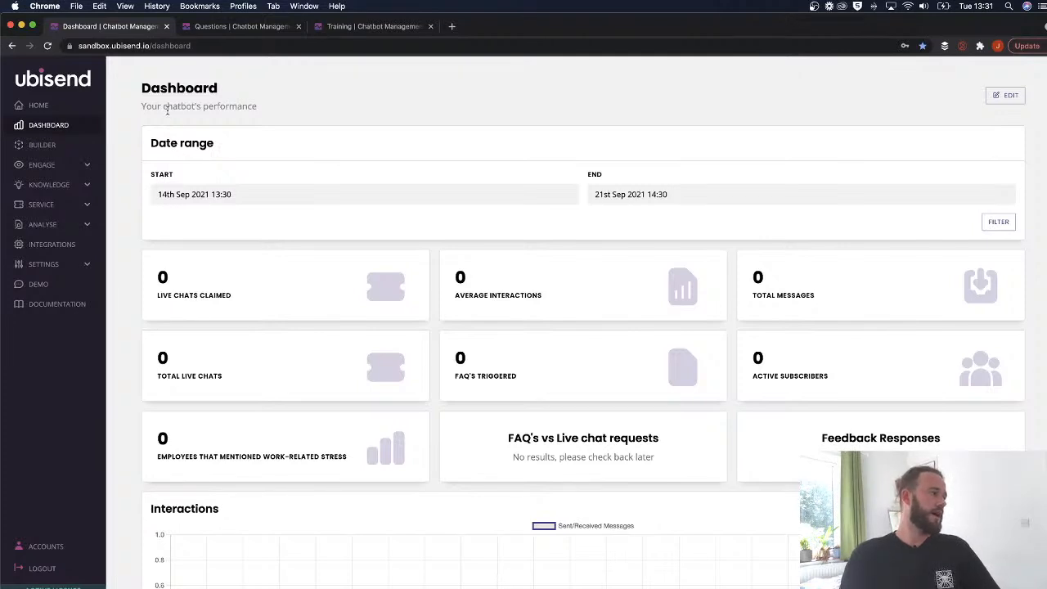
left_click(49, 185)
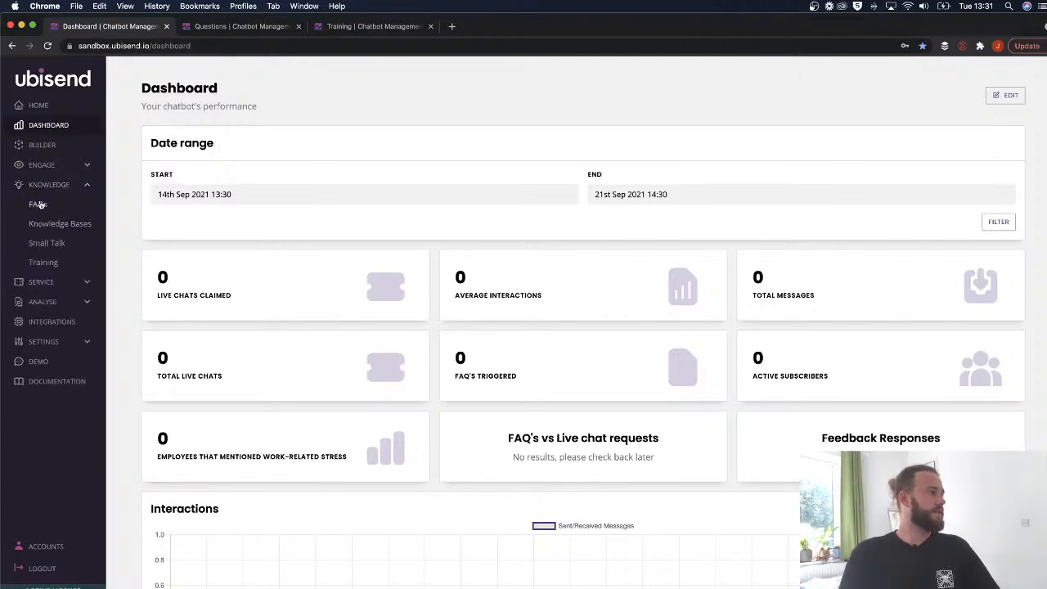
left_click(38, 205)
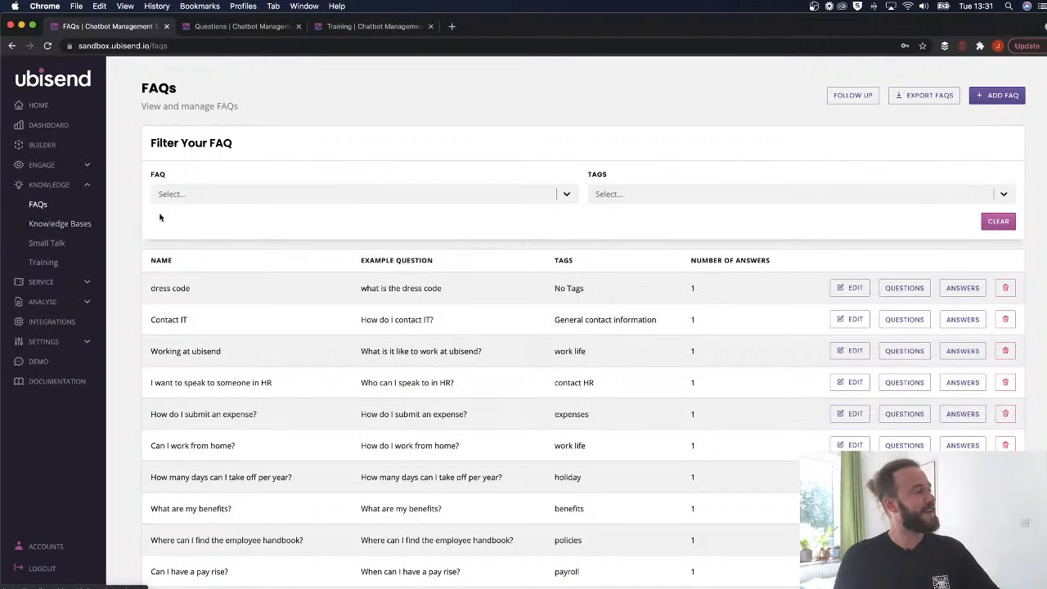
scroll(147, 219, "down", 3)
scroll(162, 225, "down", 2)
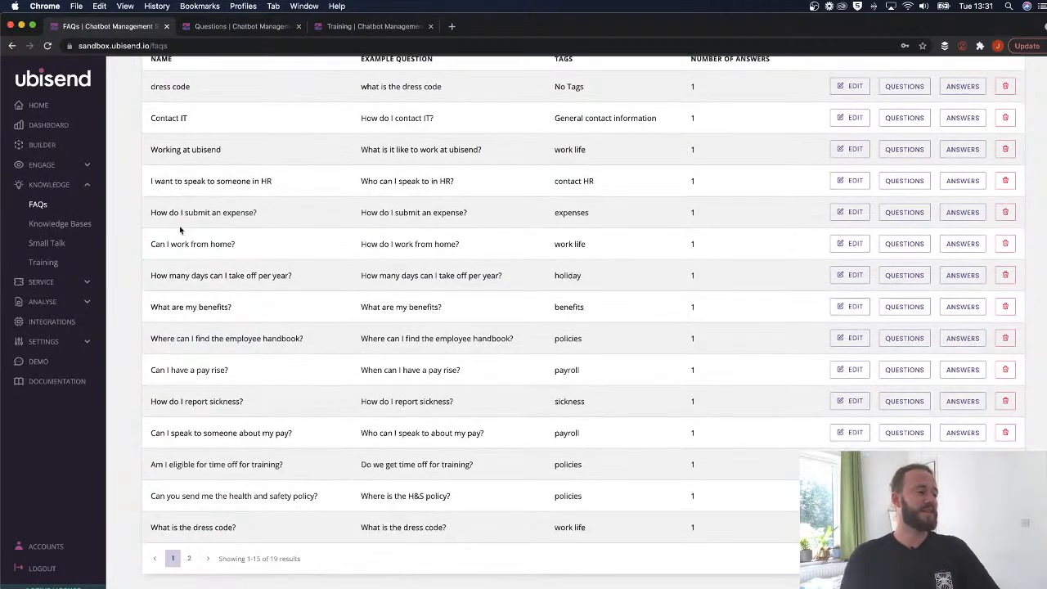
scroll(164, 227, "up", 5)
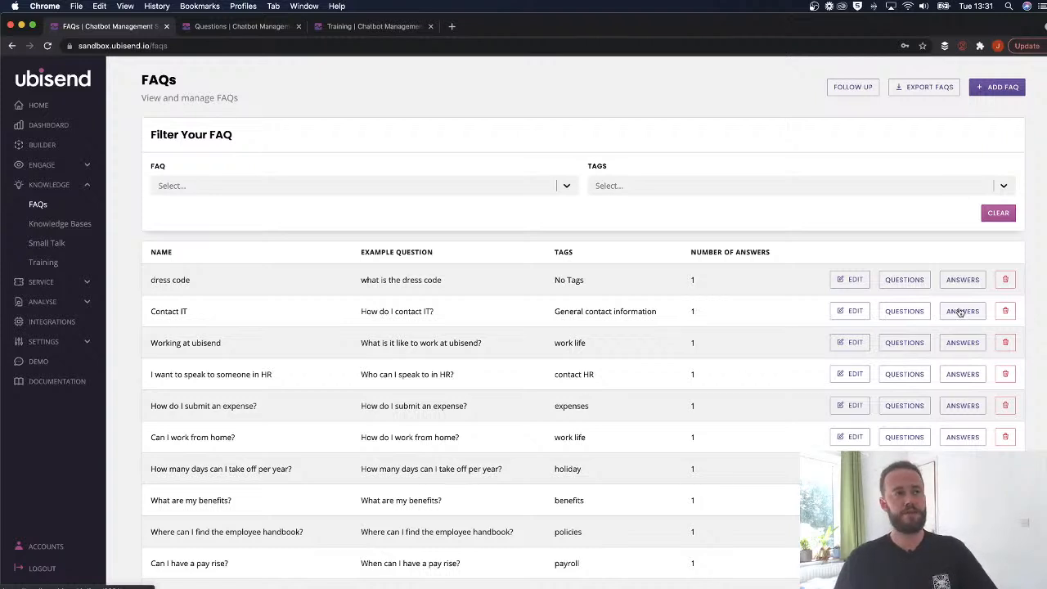
Open the page for training the chatbot on received messages
left_click(43, 262)
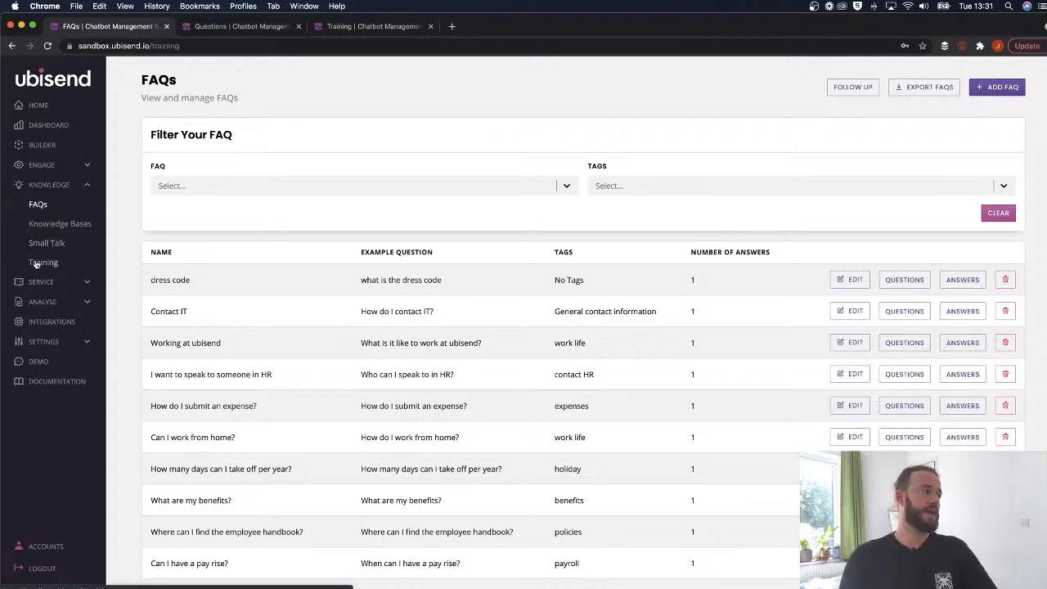